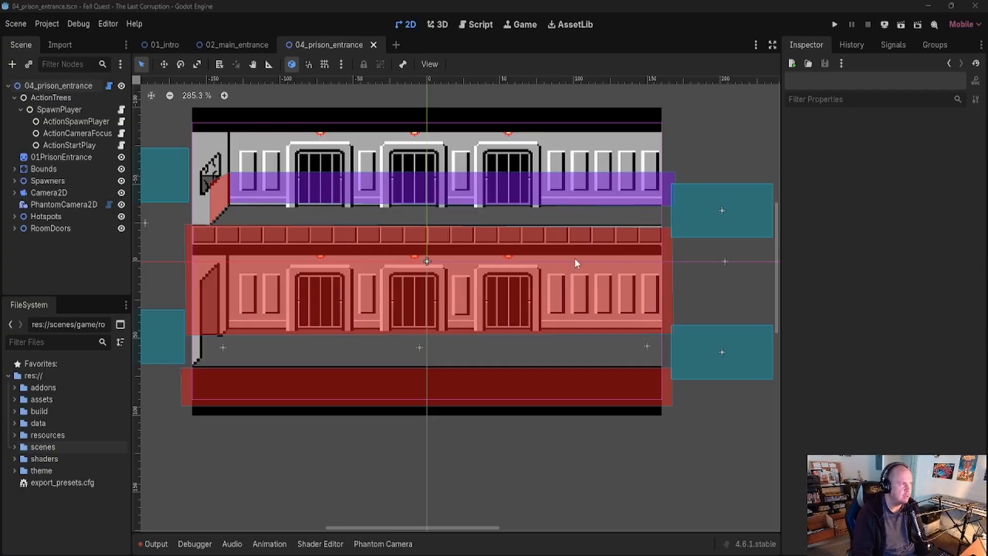
# - Open the SpawnPlayer node's script and review its root_leaf and run_after_ready exports alongside the node's own properties
pyautogui.click(77, 110)
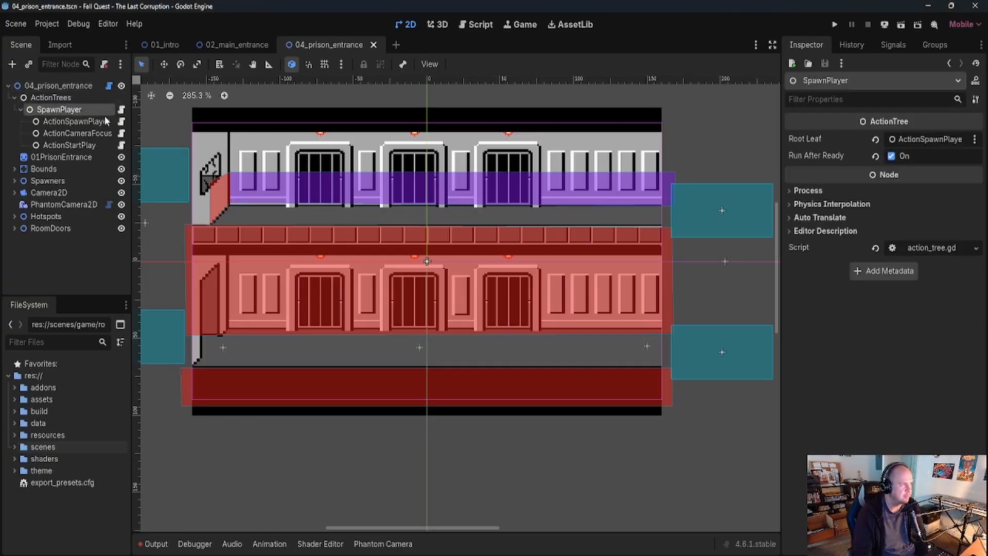
pyautogui.click(121, 110)
pyautogui.click(632, 206)
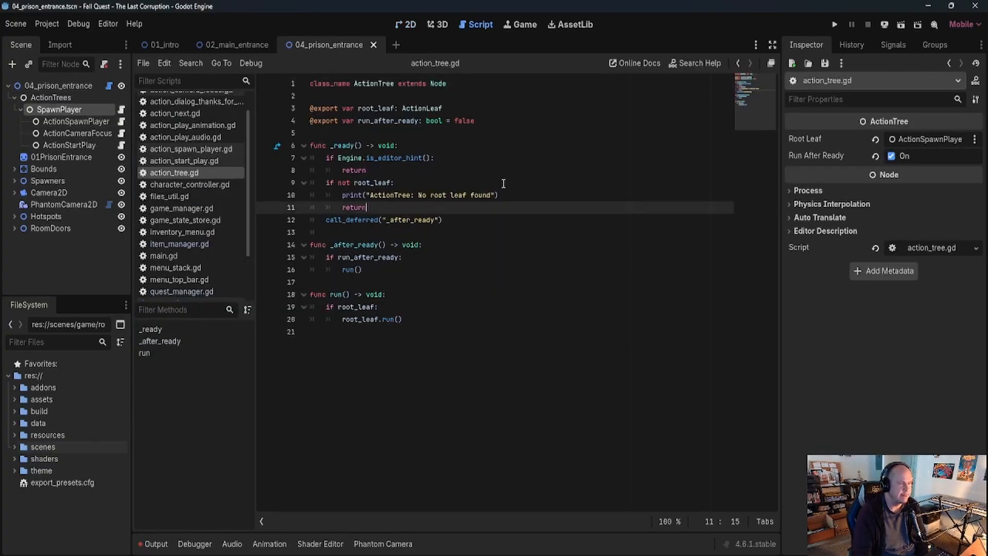
pyautogui.doubleClick(438, 83)
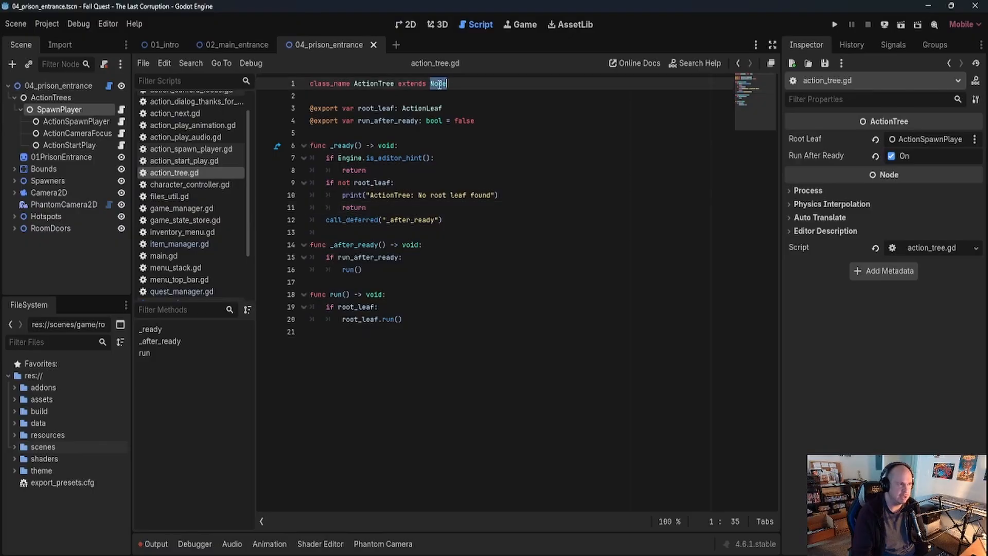
pyautogui.doubleClick(432, 108)
pyautogui.doubleClick(378, 109)
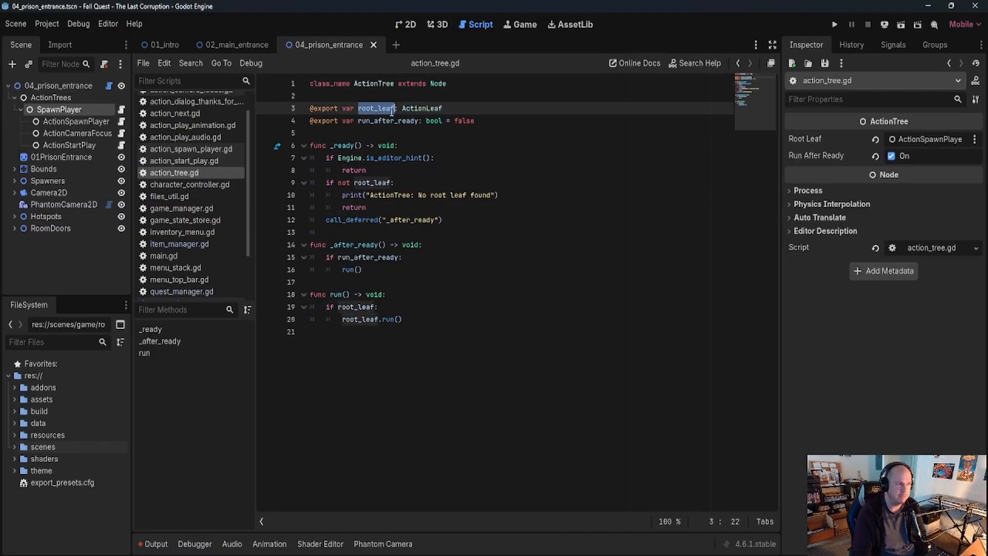
pyautogui.doubleClick(422, 108)
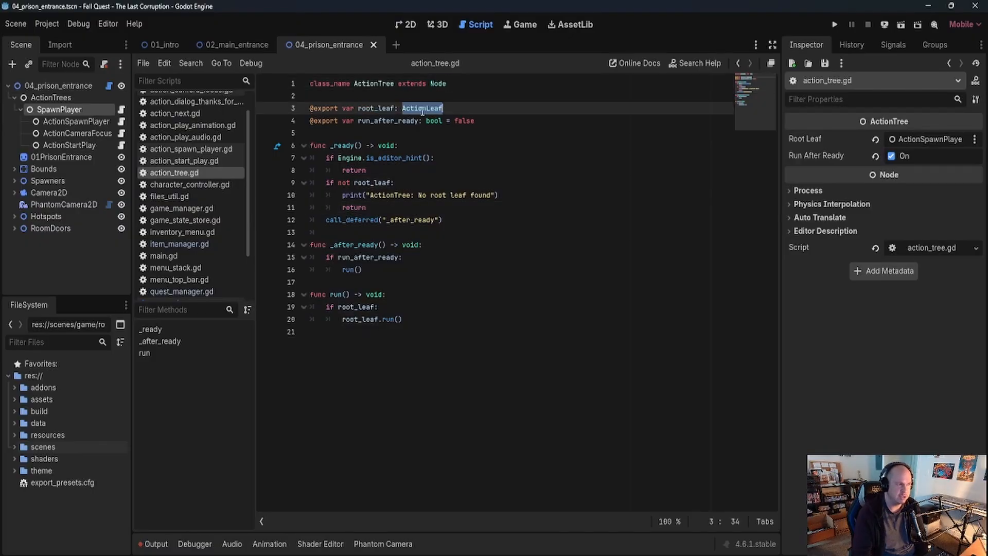
pyautogui.doubleClick(389, 121)
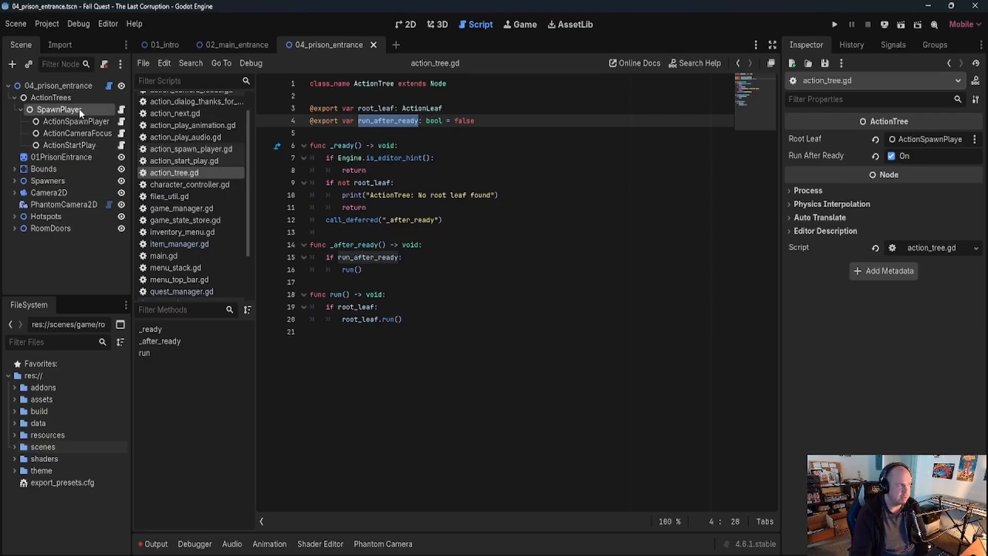
pyautogui.click(65, 101)
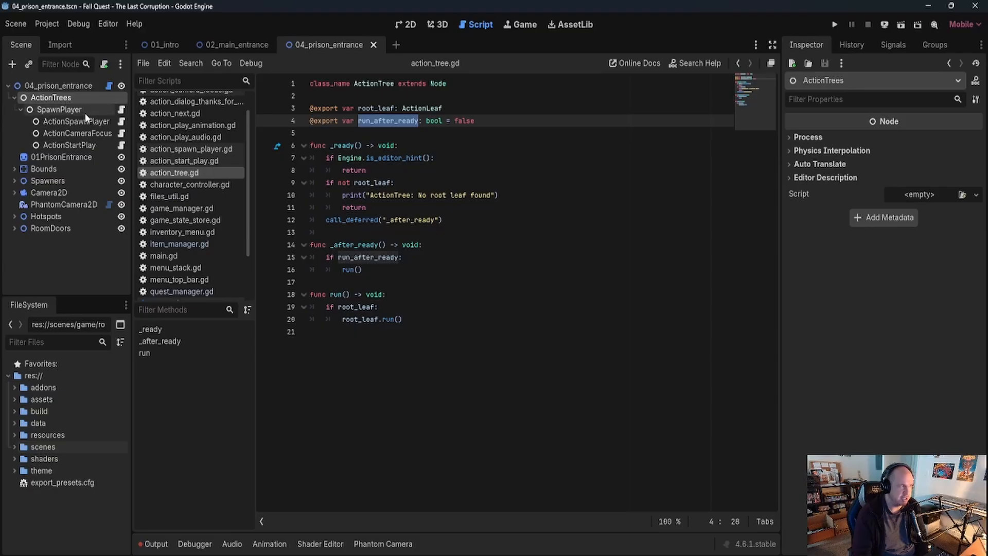
pyautogui.click(80, 111)
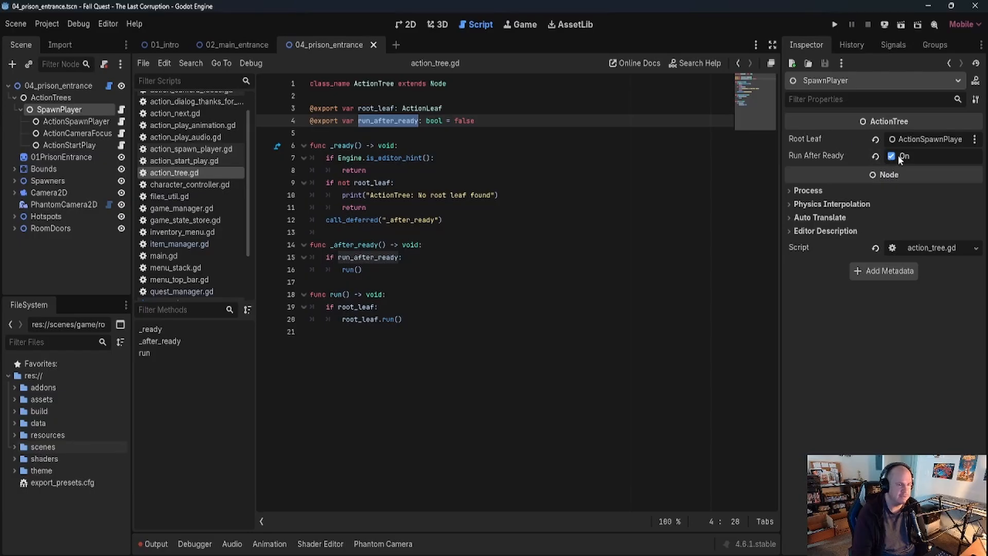
# - Inspect the ActionSpawnPlayer node's properties and open its script to review the class declaration that extends ActionLeaf
pyautogui.click(81, 123)
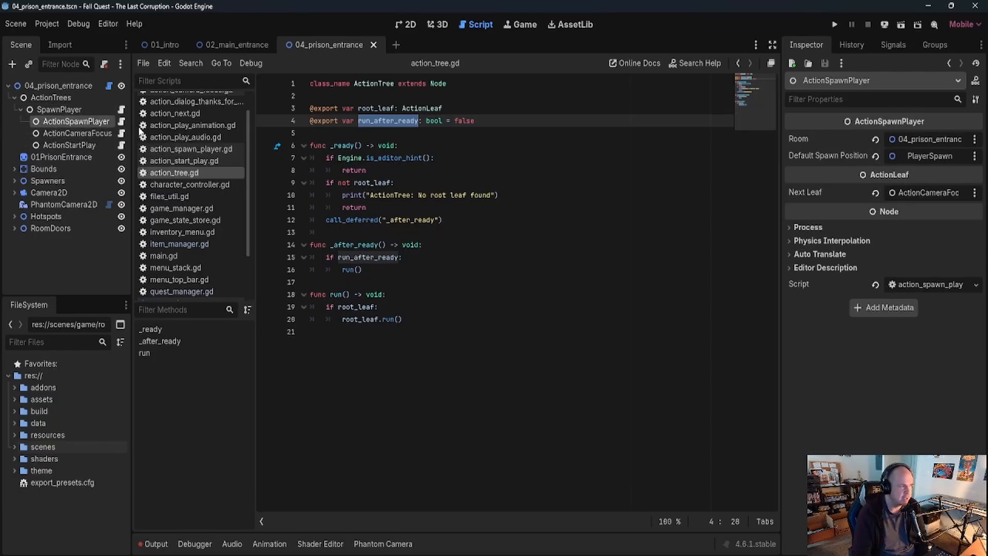
pyautogui.click(121, 121)
pyautogui.scroll(8, 476, 232)
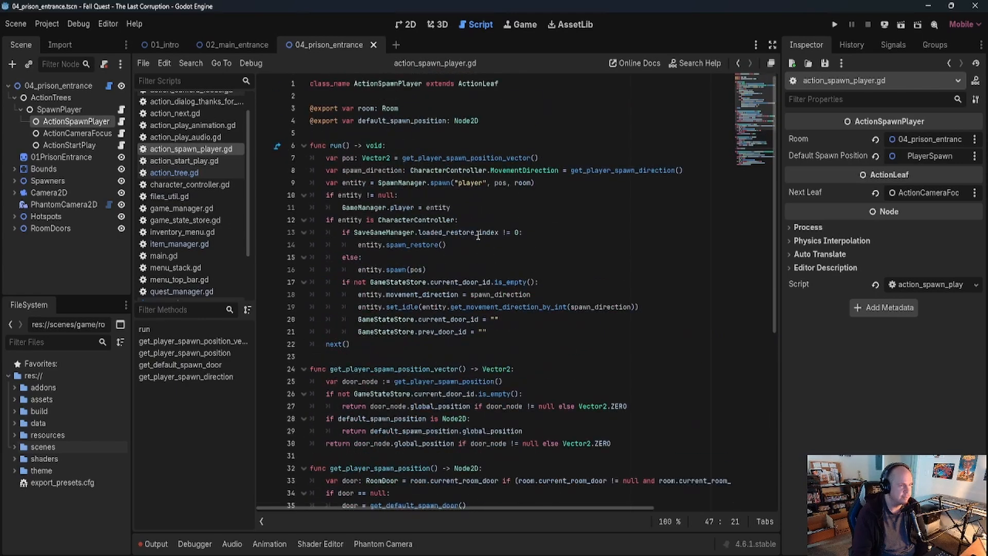
pyautogui.click(406, 84)
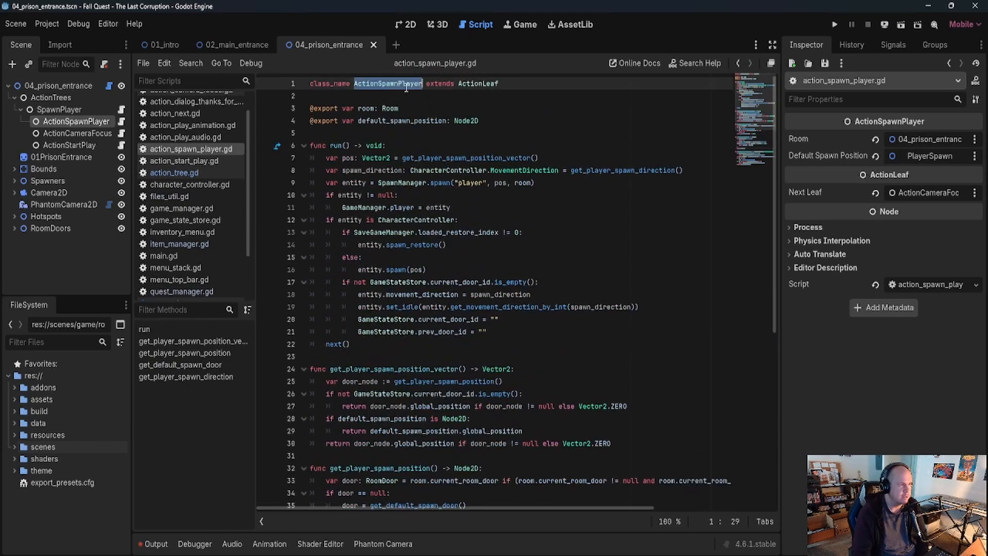
pyautogui.doubleClick(441, 84)
pyautogui.doubleClick(475, 85)
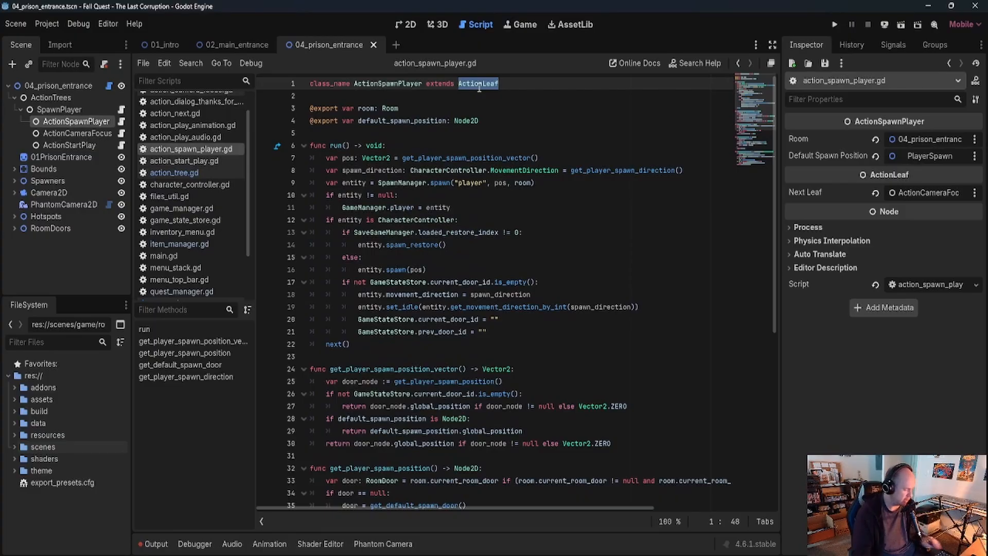
# - Go to the ActionLeaf class definition and examine its next_leaf export and the next() function that runs it
pyautogui.keyDown('ctrl'); pyautogui.click(479, 86); pyautogui.keyUp('ctrl')
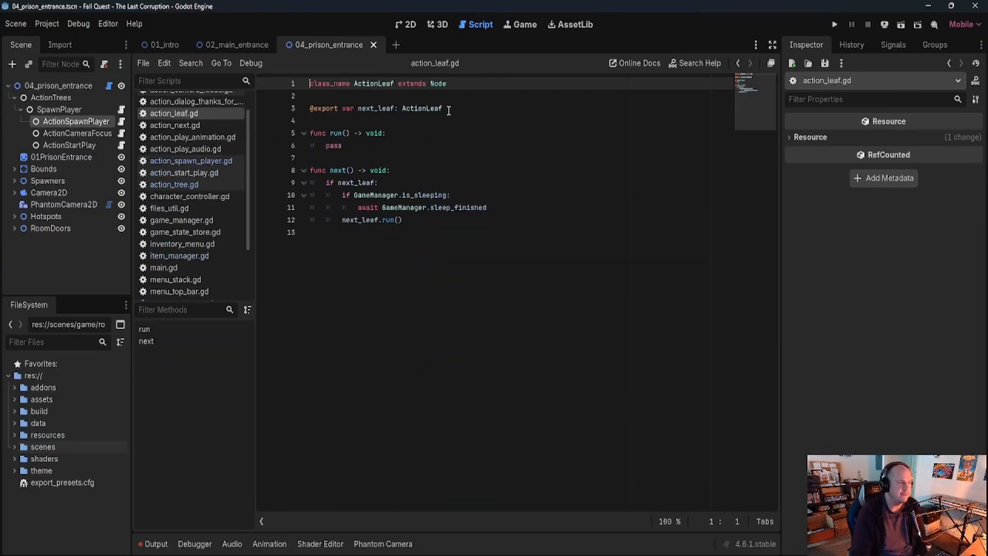
pyautogui.moveTo(444, 109); pyautogui.dragTo(360, 111)
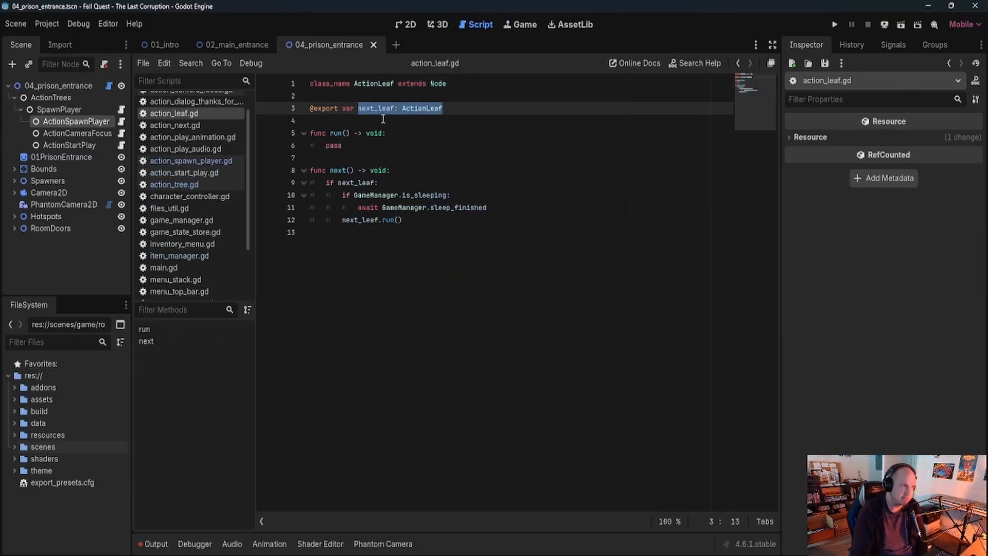
pyautogui.moveTo(329, 171); pyautogui.dragTo(355, 172)
pyautogui.doubleClick(356, 183)
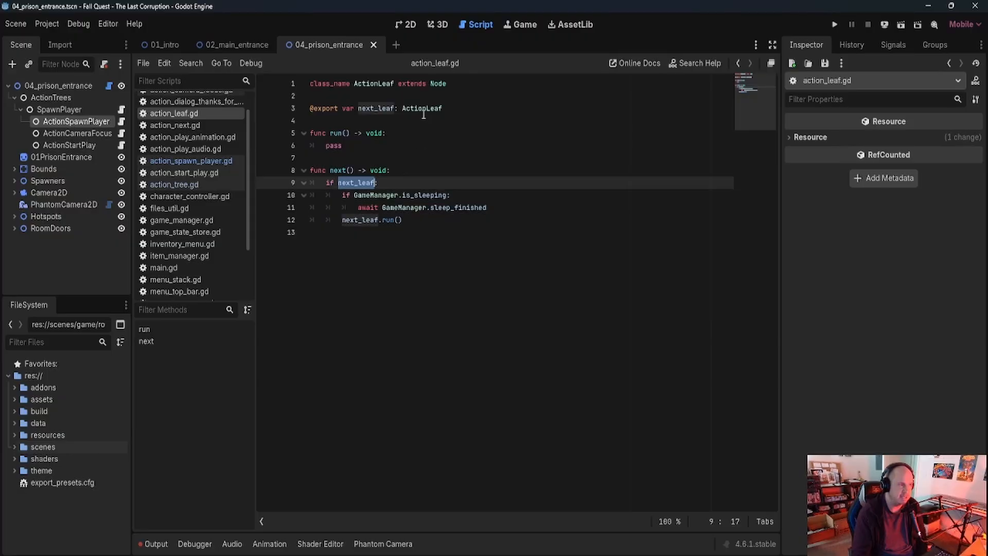
pyautogui.doubleClick(374, 225)
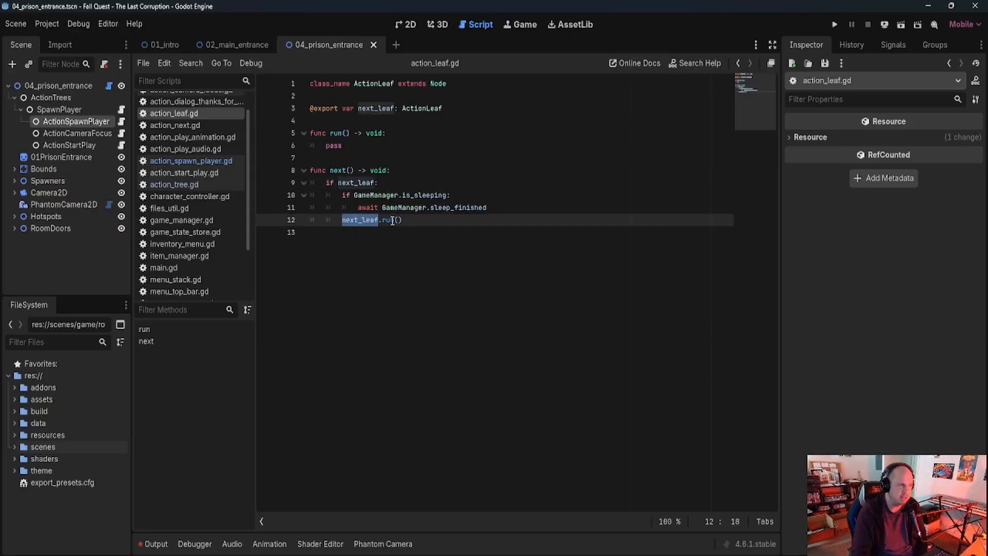
pyautogui.doubleClick(390, 224)
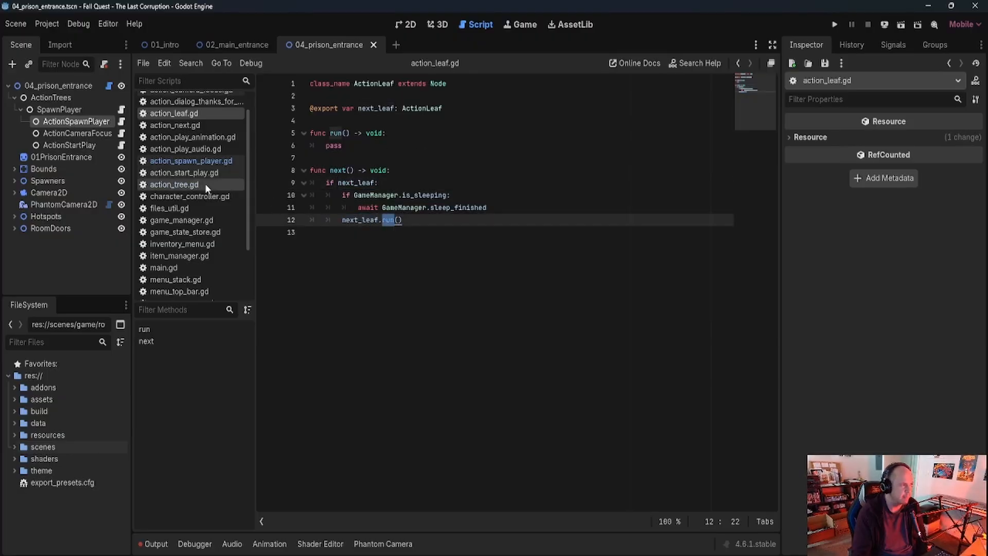
# - Check the properties of ActionCameraFocus and ActionStartPlay, and read the run() function in the ActionStartPlay script
pyautogui.click(82, 133)
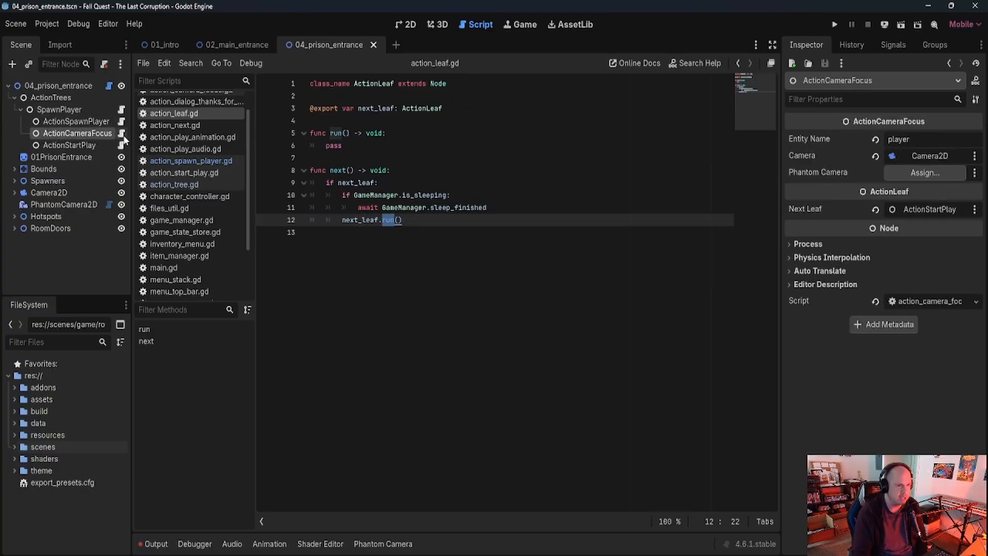
pyautogui.click(82, 146)
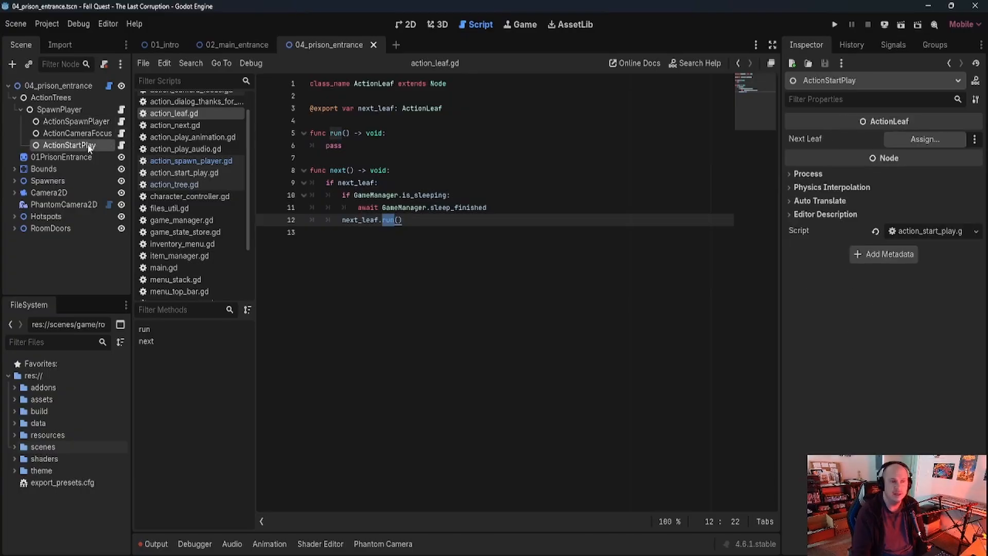
pyautogui.click(122, 145)
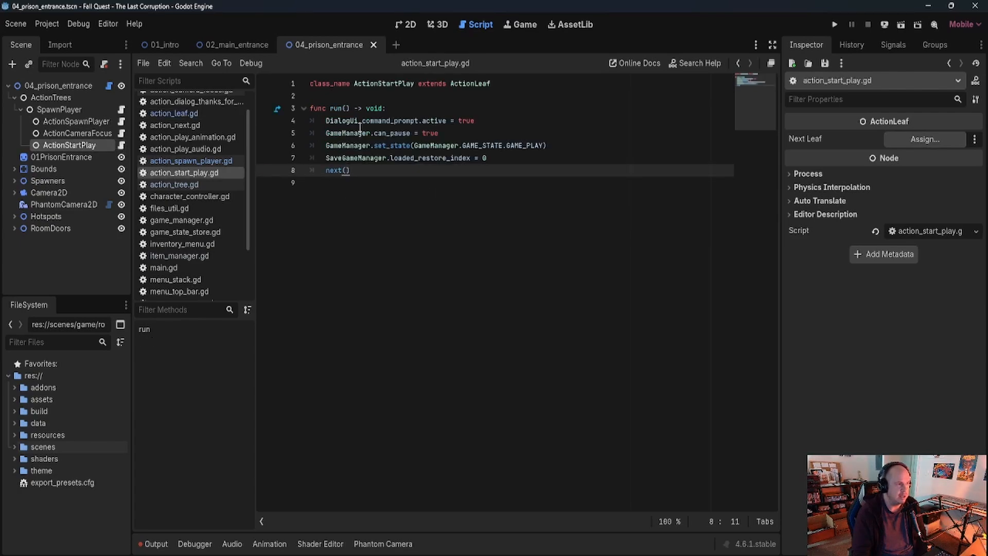
pyautogui.doubleClick(340, 122)
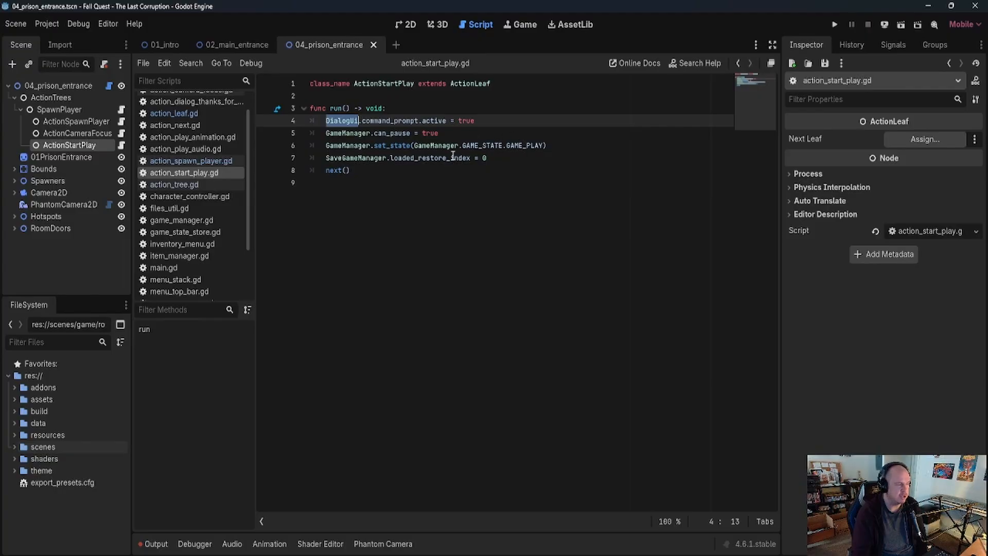
# - Return to the 2D view, run the current scene to check where the player spawns, and stop it
pyautogui.click(409, 25)
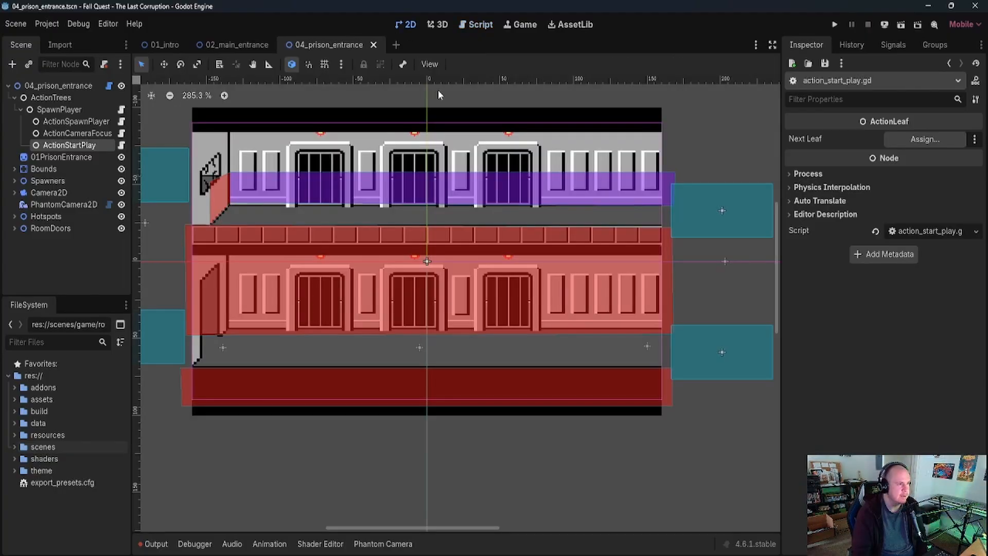
pyautogui.click(901, 26)
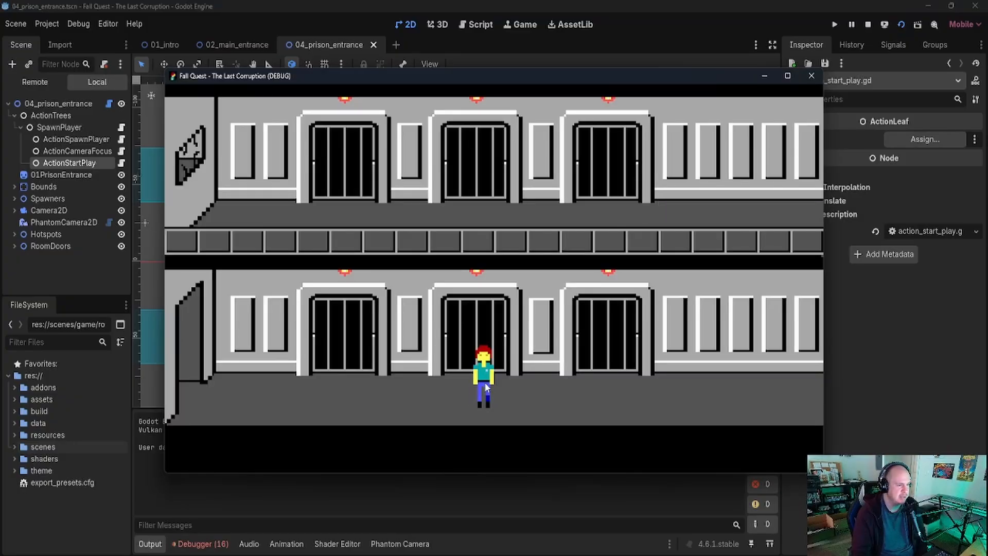
pyautogui.click(867, 26)
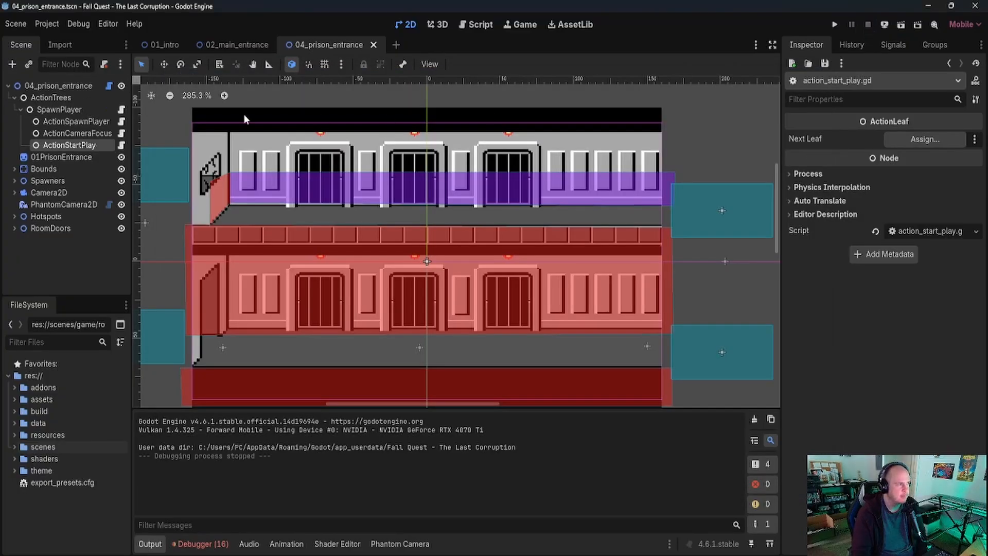
# - Move the PlayerSpawn node left along the lower corridor to just before the first cell door, save, and test-run the scene
pyautogui.click(90, 121)
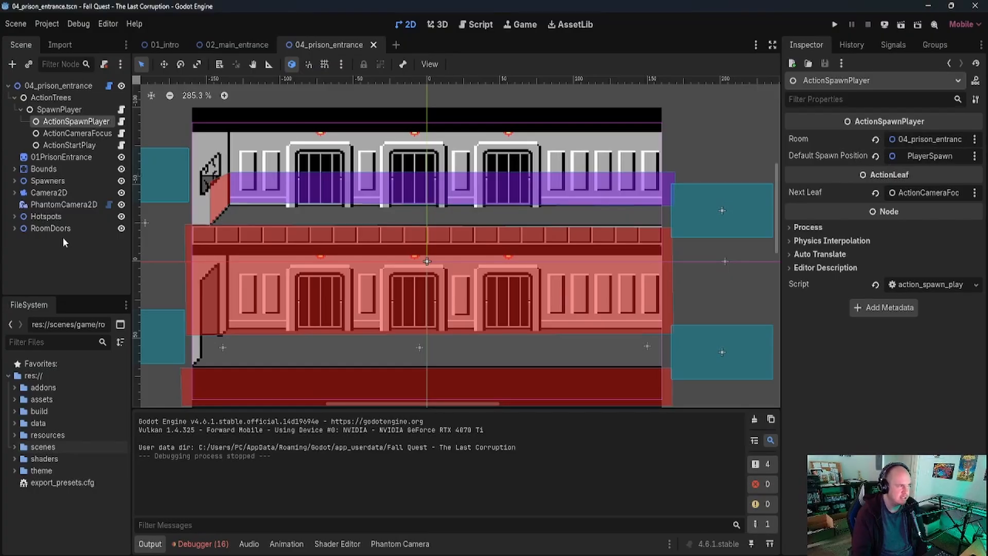
pyautogui.click(15, 180)
pyautogui.click(56, 193)
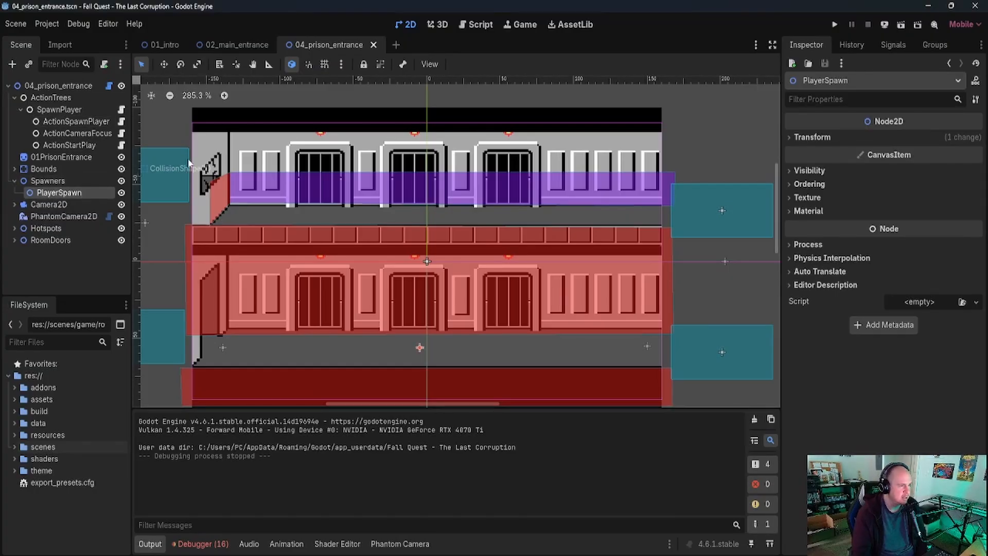
pyautogui.click(164, 63)
pyautogui.moveTo(419, 348); pyautogui.dragTo(278, 350)
pyautogui.hotkey('ctrl', 's')
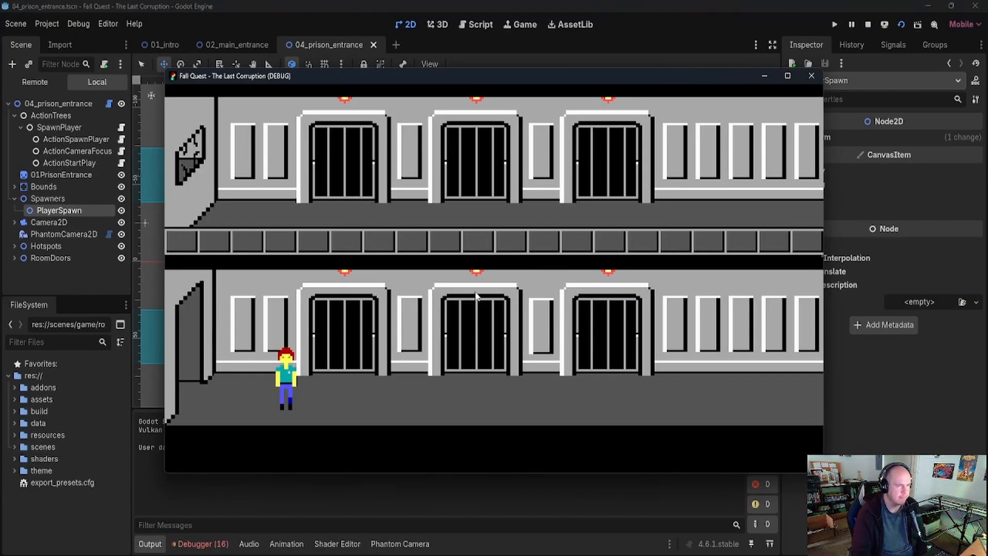
pyautogui.click(868, 24)
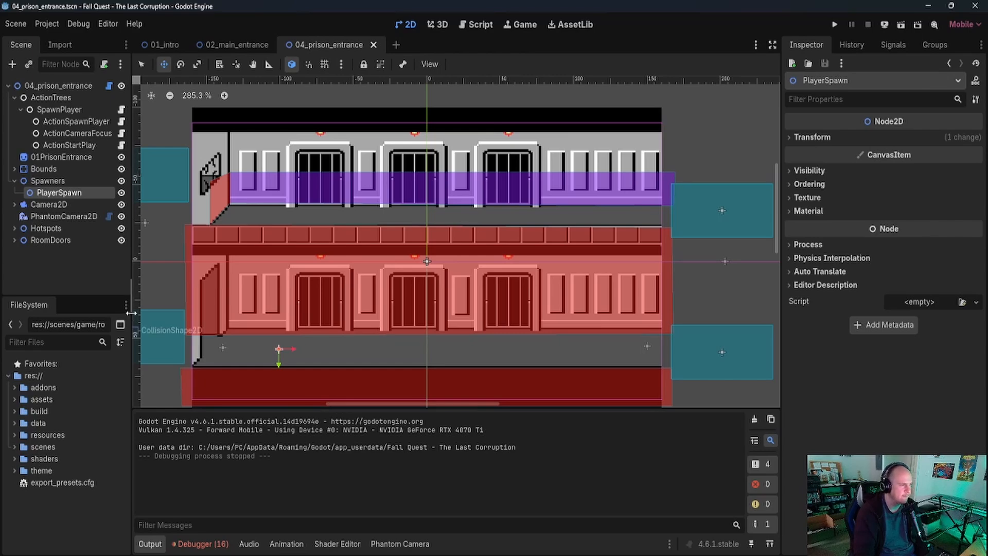
# - Add an ActionTree node as a child of the ActionTrees node
pyautogui.moveTo(132, 312); pyautogui.dragTo(129, 313)
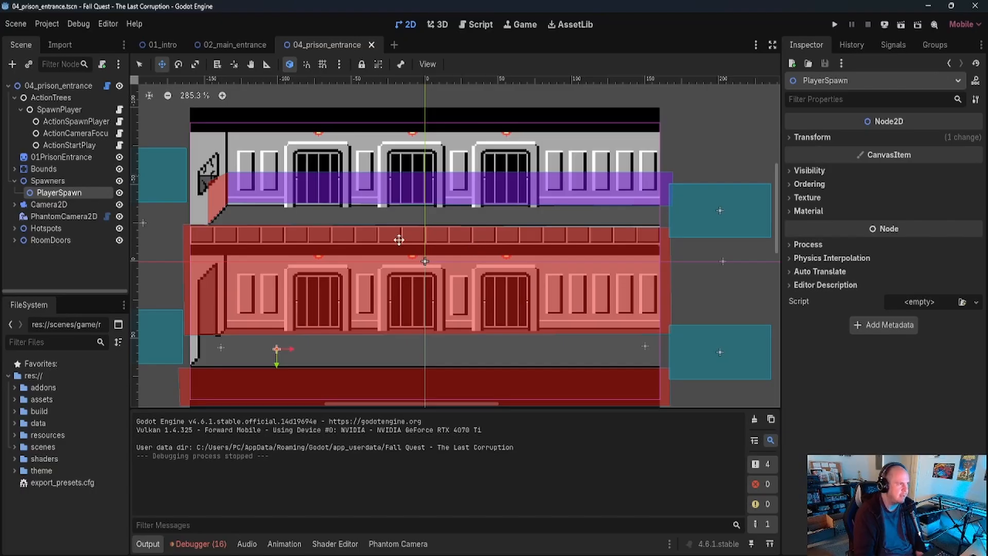
pyautogui.rightClick(61, 88)
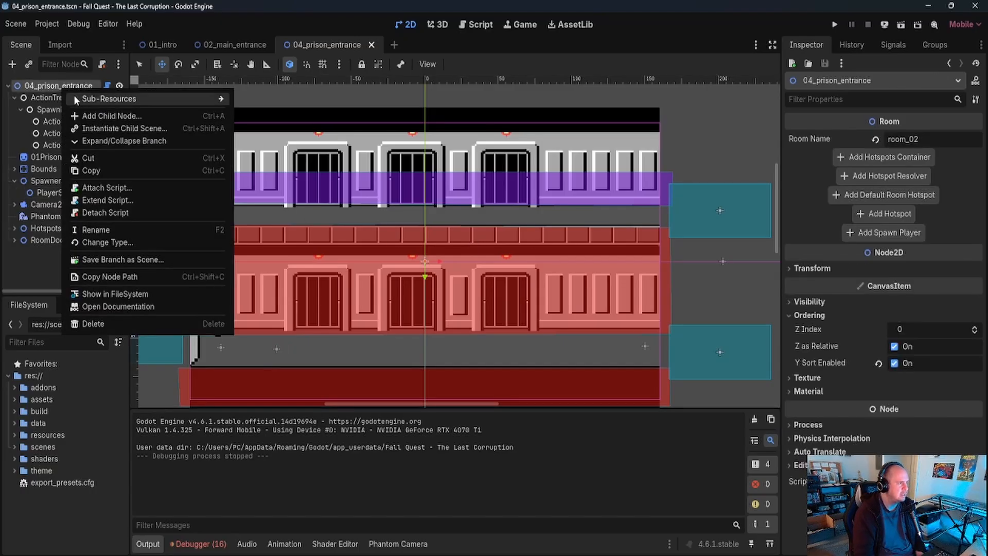
pyautogui.click(53, 95)
pyautogui.click(59, 100)
pyautogui.rightClick(60, 101)
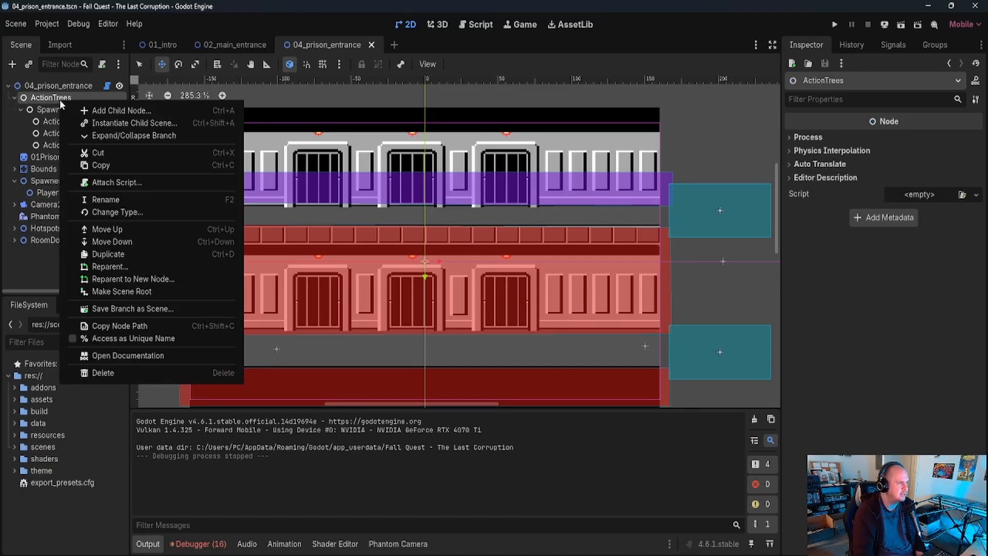
pyautogui.click(101, 110)
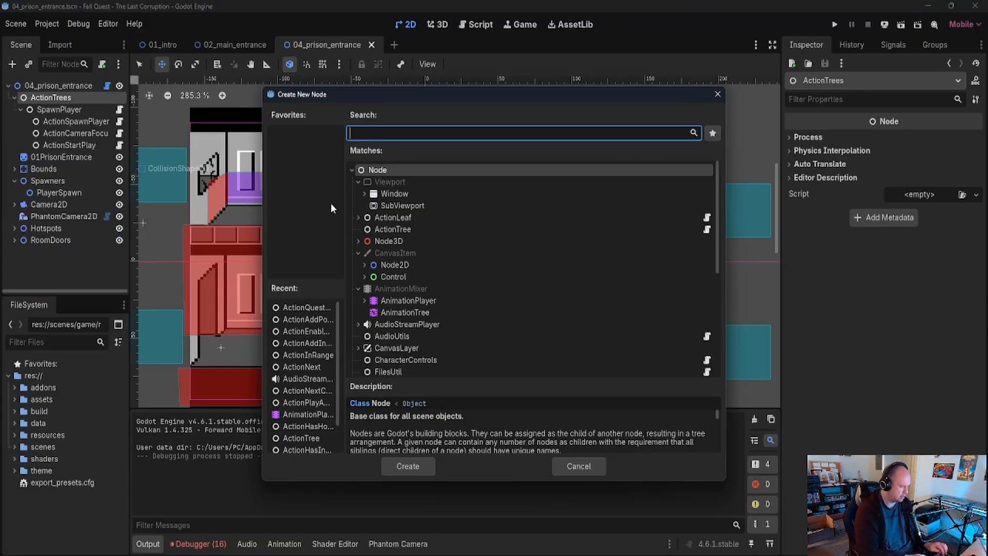
pyautogui.write('Action')
pyautogui.write('Tree')
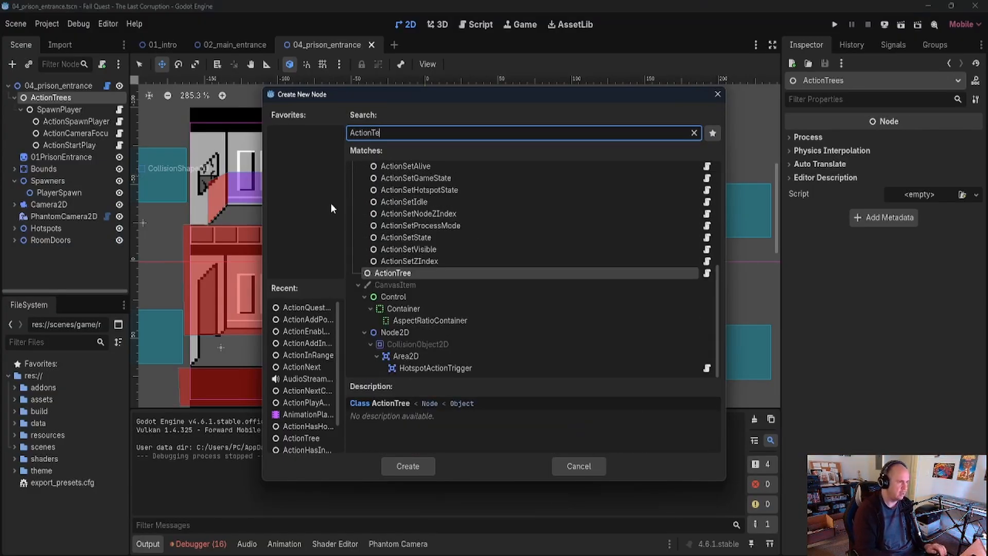
pyautogui.press('Return')
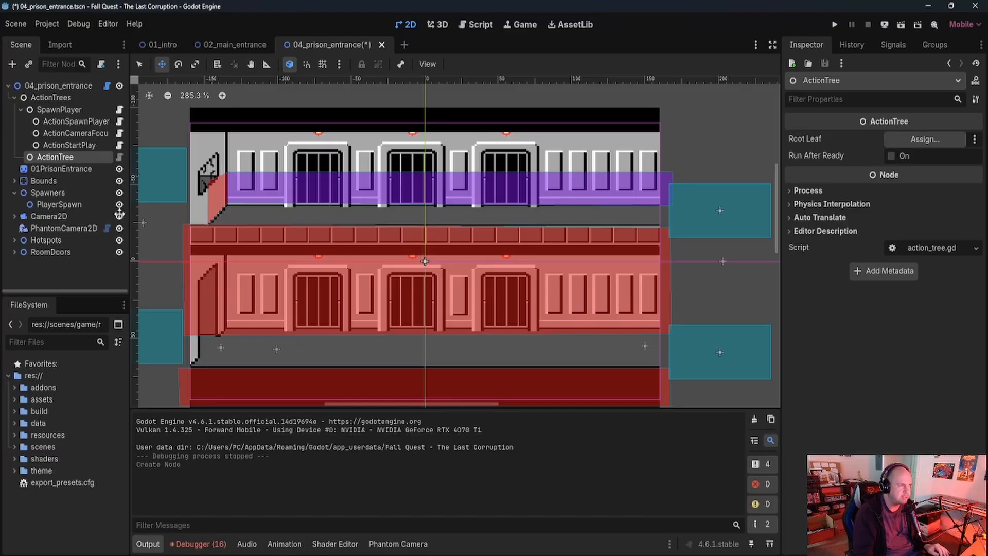
# - Add an ActionDialog node as a child of the new ActionTree node
pyautogui.rightClick(56, 157)
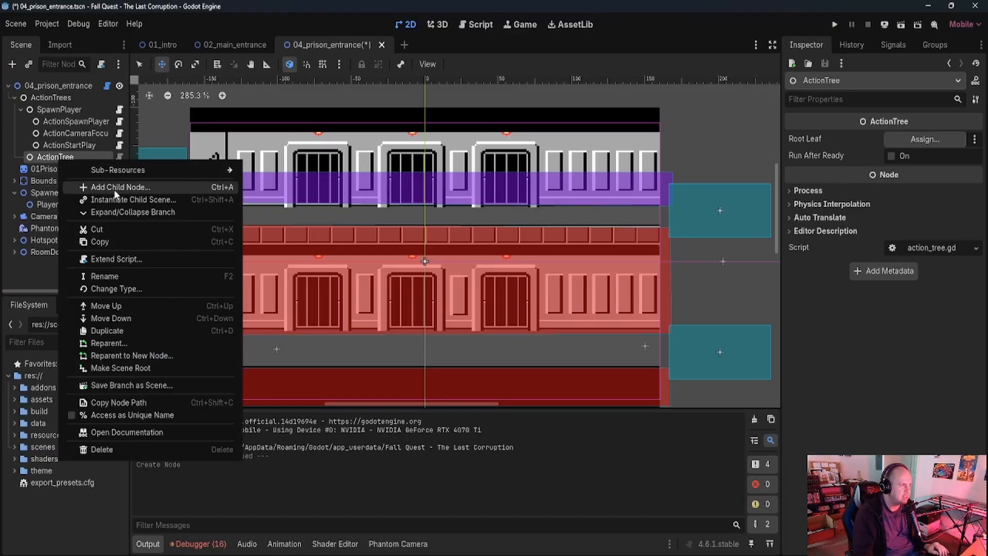
pyautogui.click(107, 186)
pyautogui.scroll(5, 444, 301)
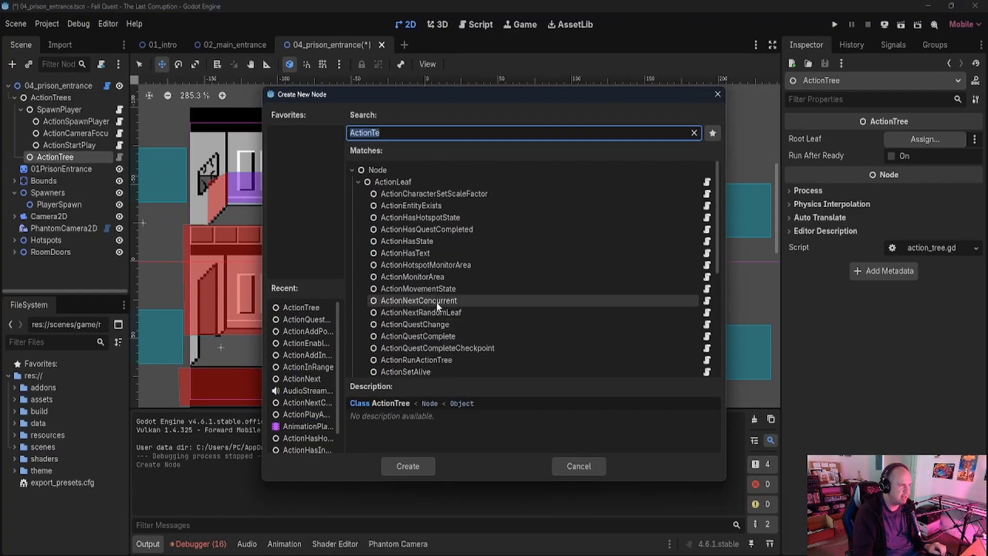
pyautogui.scroll(-2, 432, 292)
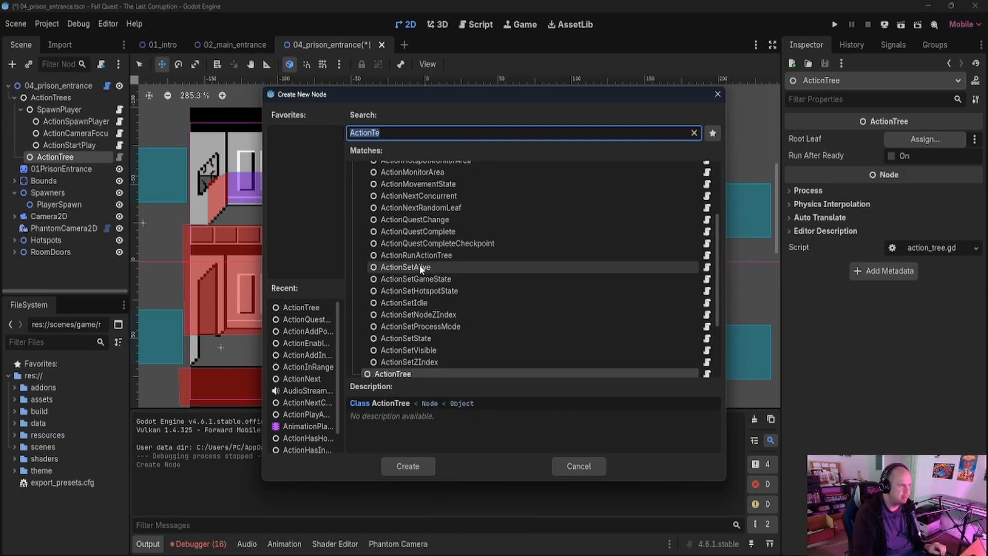
pyautogui.scroll(2, 420, 265)
pyautogui.scroll(2, 420, 265)
pyautogui.press('Right')
pyautogui.press('BackSpace')
pyautogui.press('BackSpace')
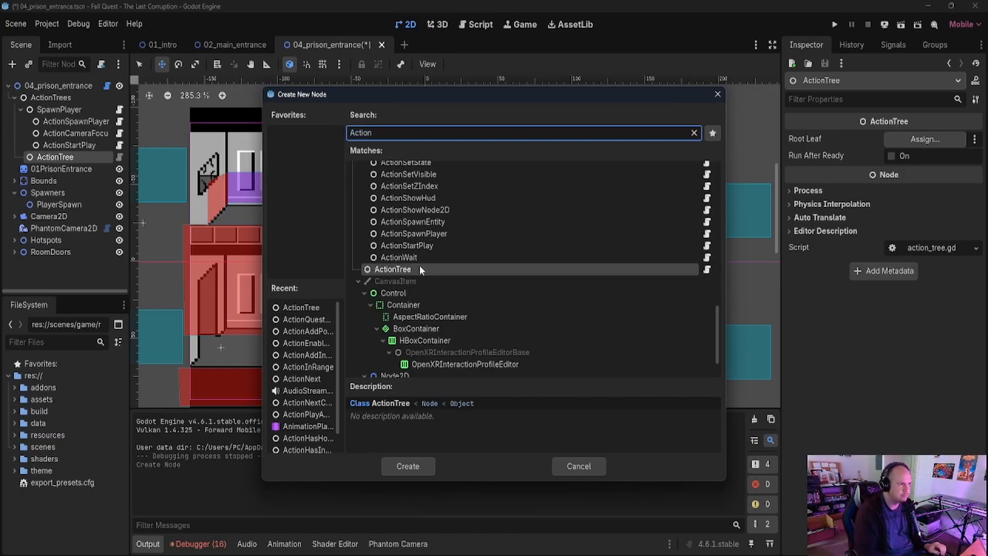
pyautogui.scroll(5, 419, 264)
pyautogui.scroll(5, 417, 263)
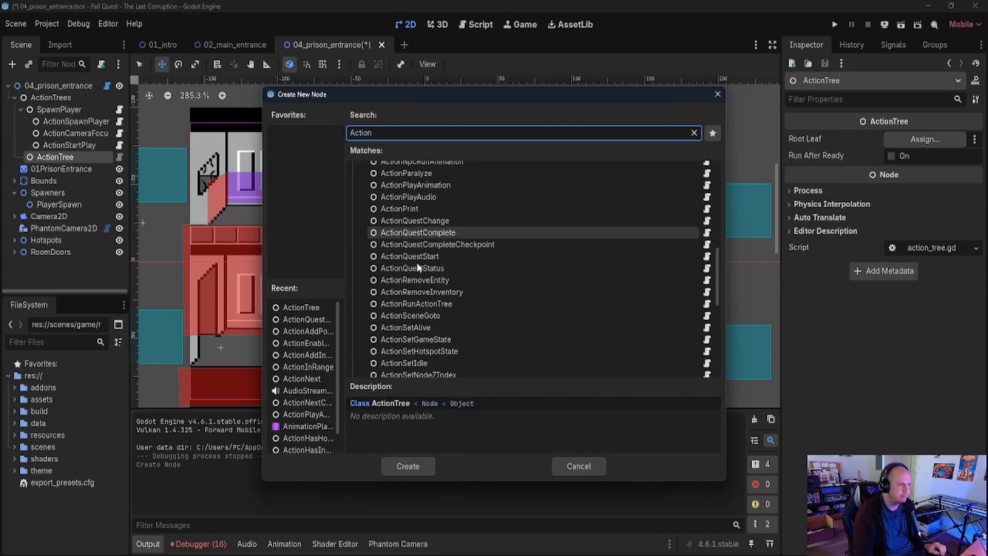
pyautogui.scroll(3, 416, 262)
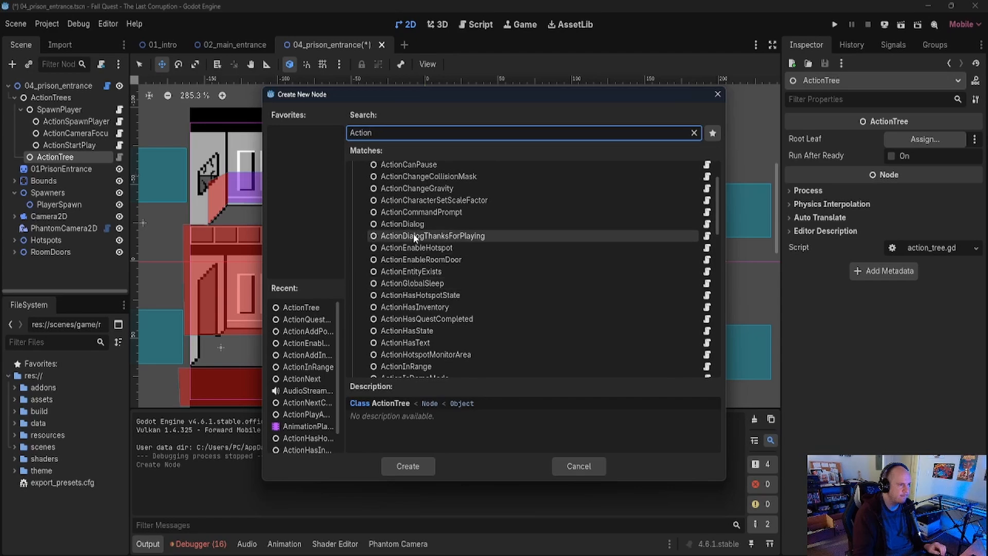
pyautogui.click(415, 225)
pyautogui.doubleClick(415, 225)
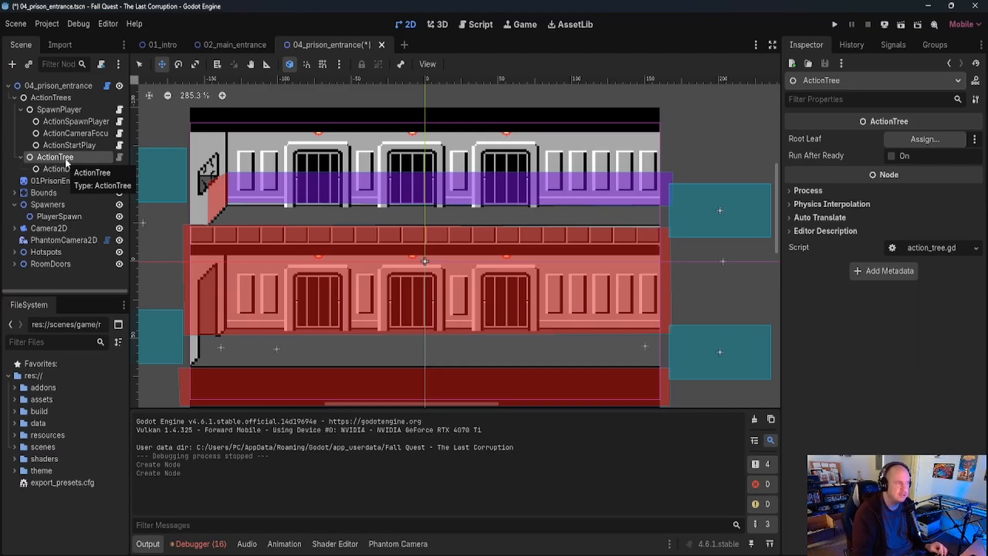
# - Add an ActionSetState node as a second child of the new ActionTree node
pyautogui.rightClick(64, 157)
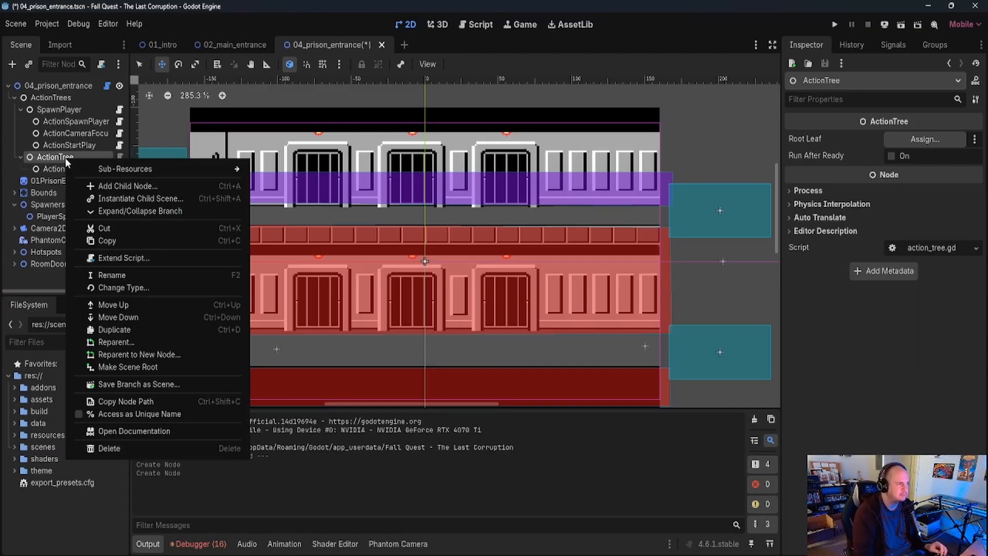
pyautogui.click(109, 186)
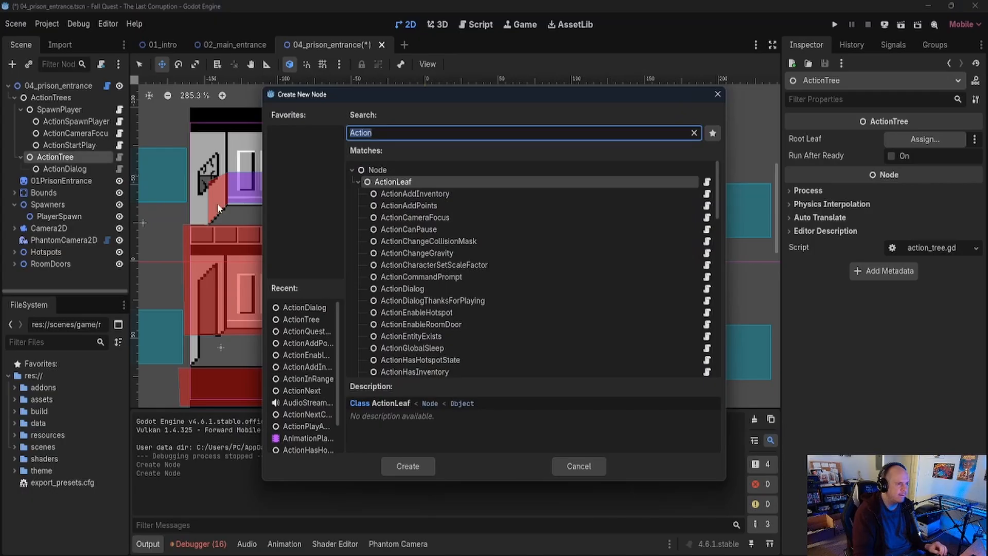
pyautogui.scroll(-6, 440, 302)
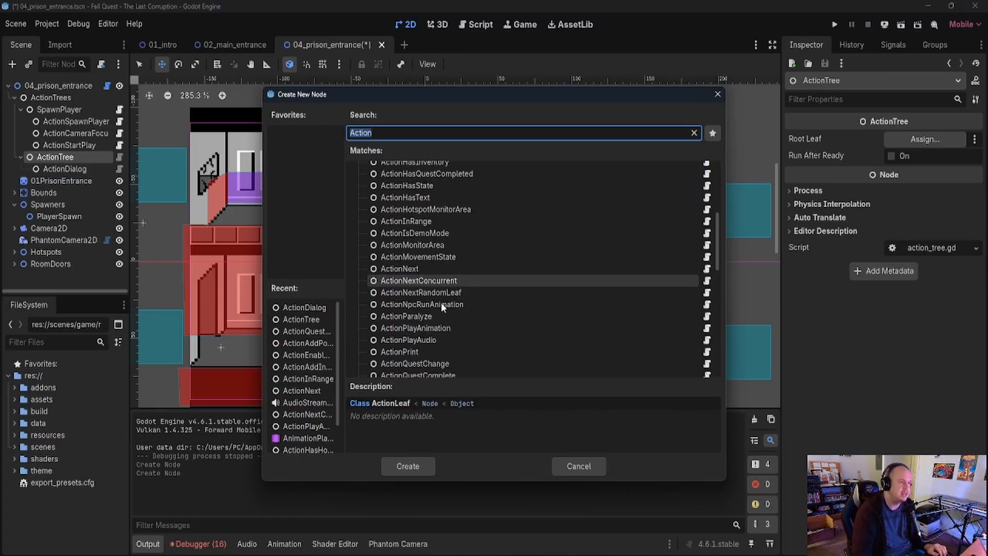
pyautogui.scroll(-2, 441, 303)
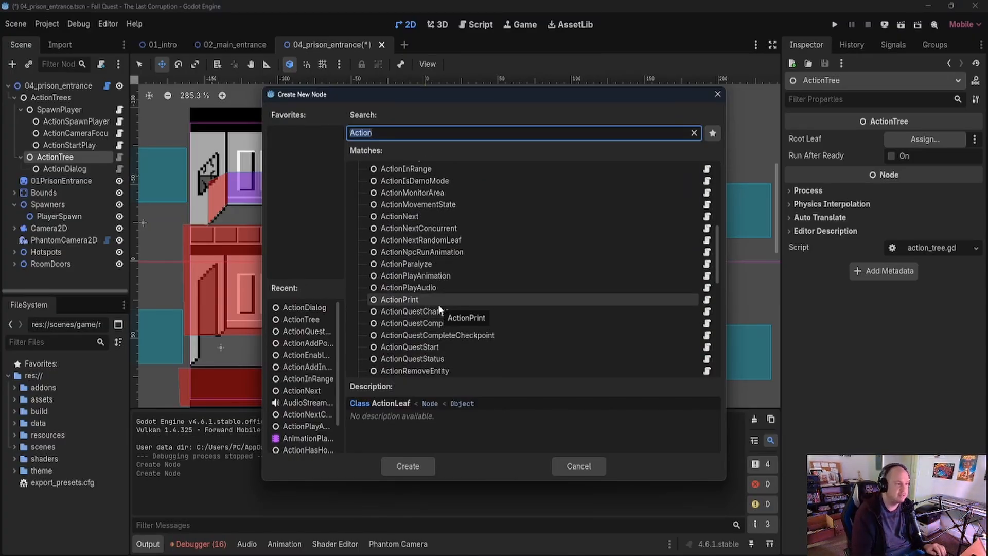
pyautogui.scroll(-4, 439, 308)
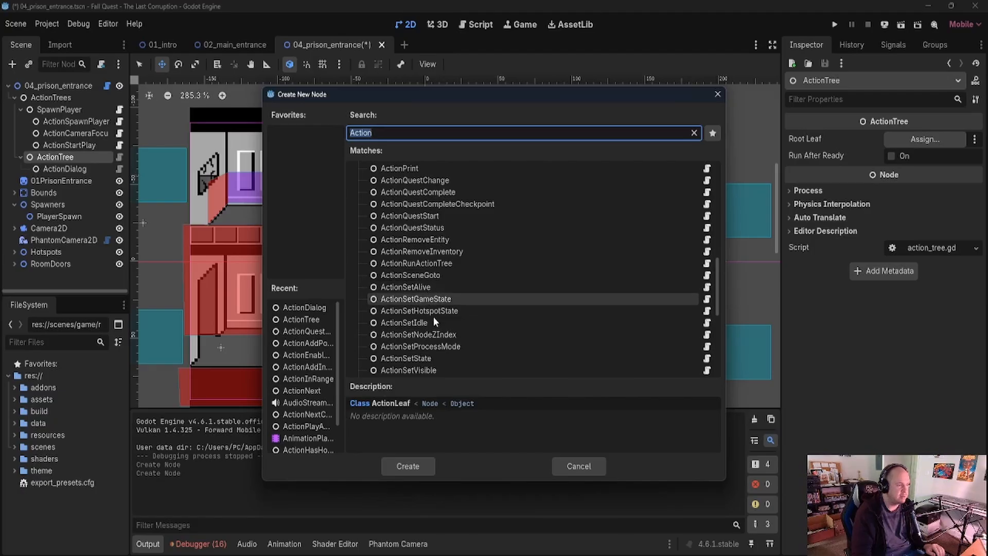
pyautogui.scroll(-2, 433, 317)
pyautogui.doubleClick(431, 307)
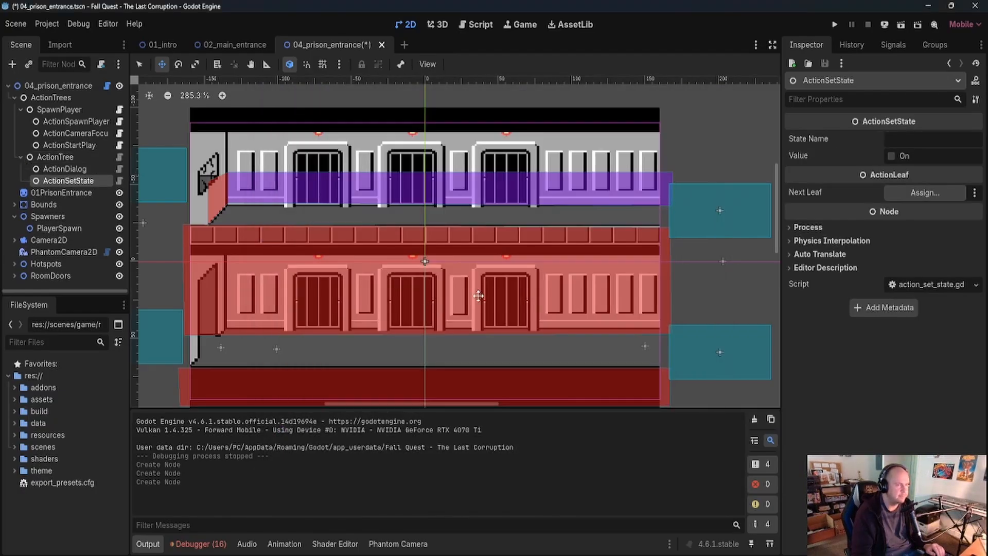
# - Set the ActionSetState node's State Name to speaker_message and switch its Value on
pyautogui.click(905, 138)
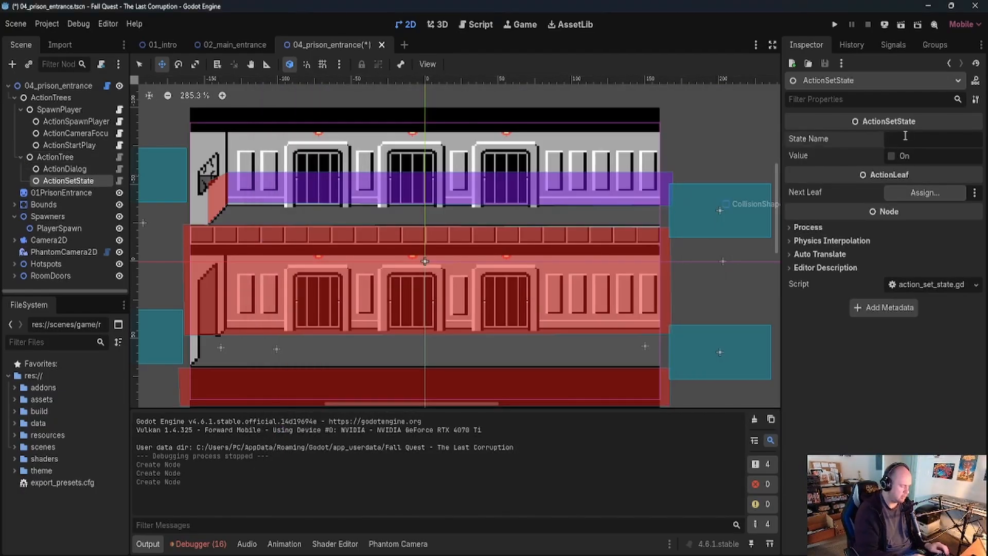
pyautogui.write('spea')
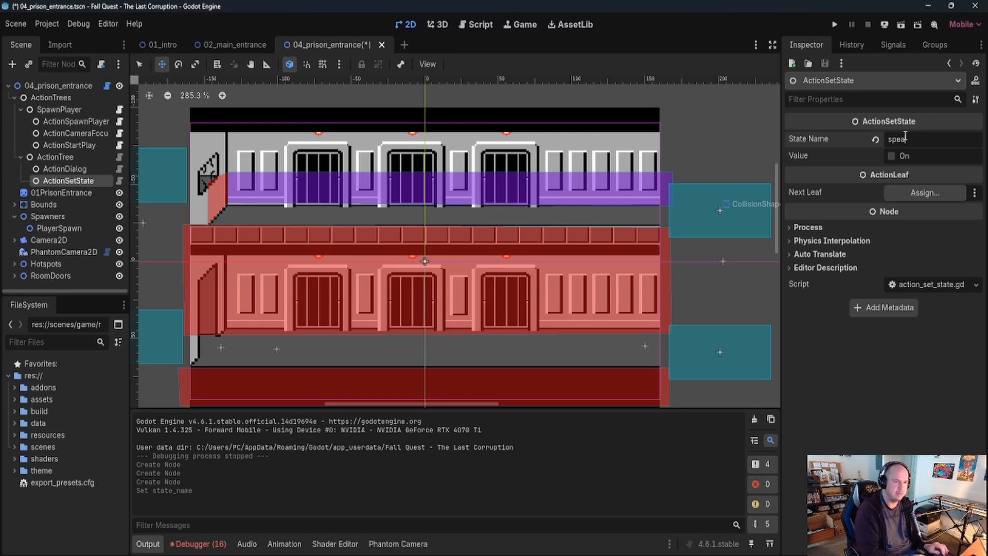
pyautogui.write('ker_message')
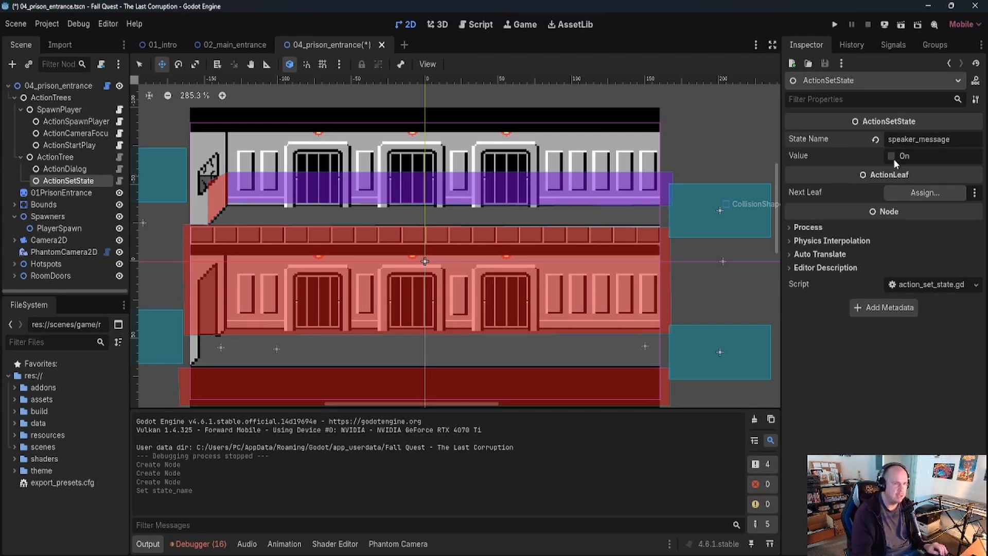
pyautogui.click(891, 156)
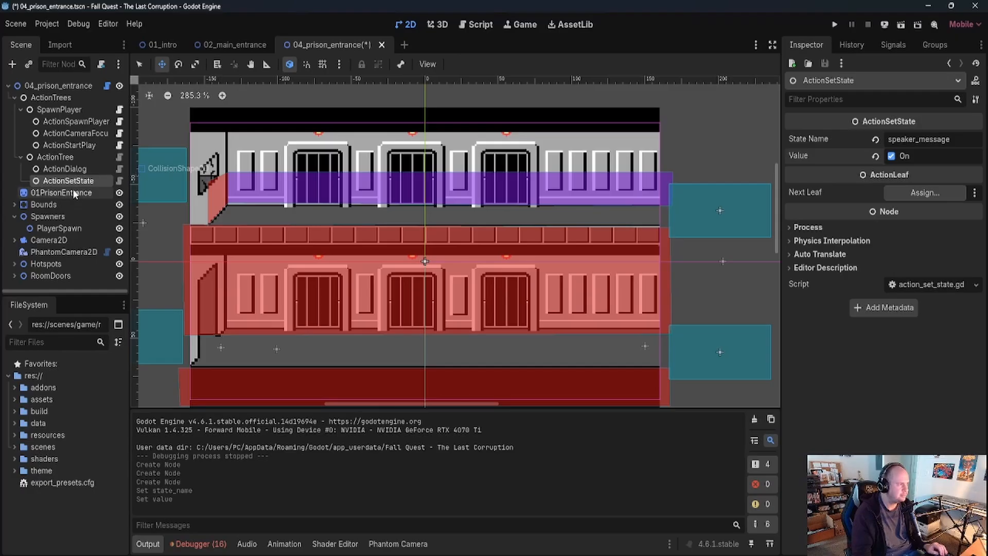
# - Add an ActionHasState node under ActionTree and nest the ActionDialog and ActionSetState nodes inside it
pyautogui.click(70, 157)
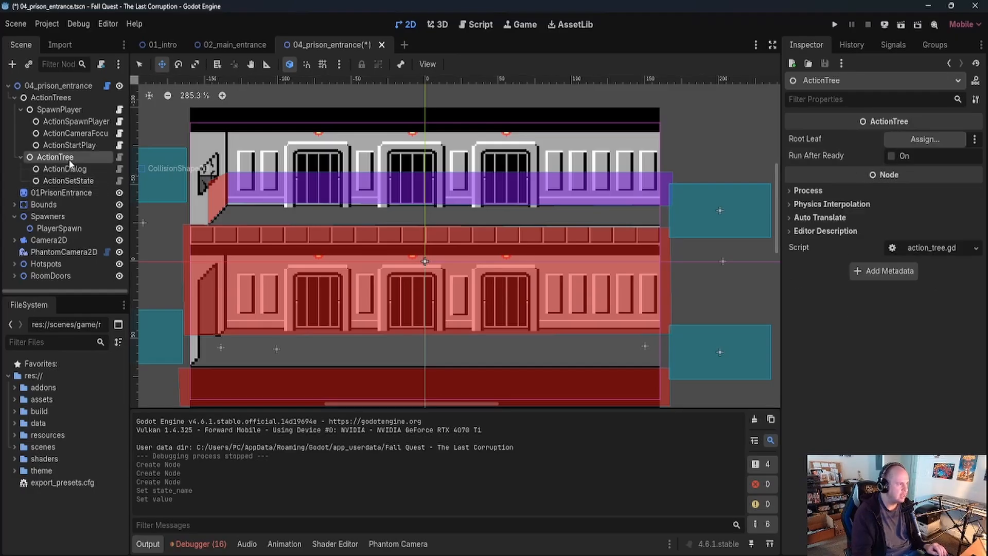
pyautogui.rightClick(70, 157)
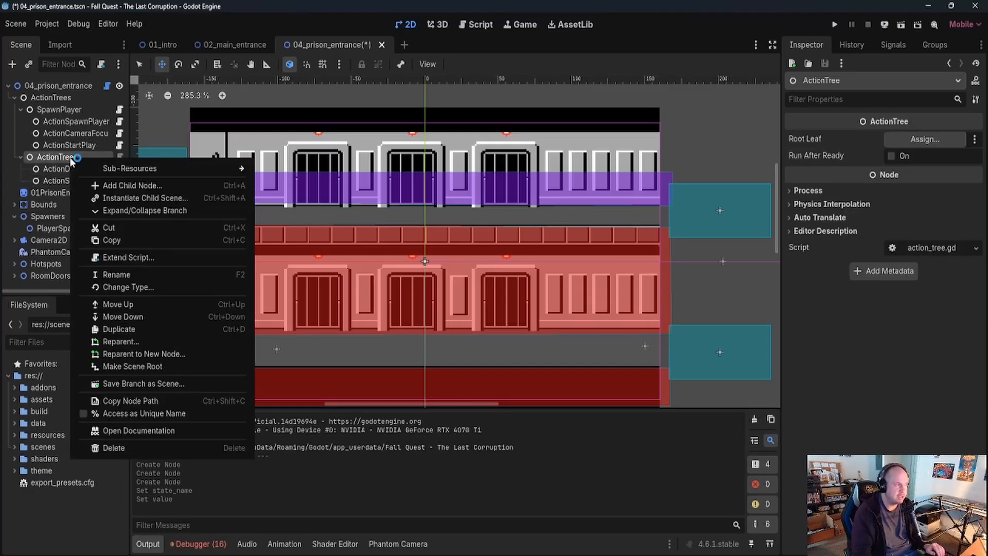
pyautogui.click(118, 185)
pyautogui.scroll(-3, 425, 295)
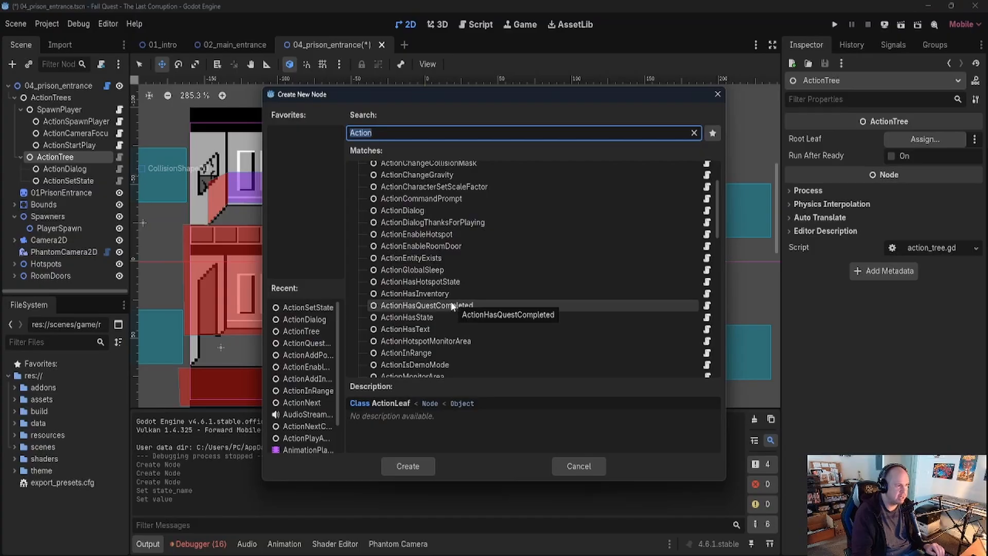
pyautogui.doubleClick(440, 317)
pyautogui.moveTo(68, 193); pyautogui.dragTo(933, 148)
pyautogui.click(77, 183)
pyautogui.keyDown('shift'); pyautogui.click(81, 191); pyautogui.keyUp('shift')
# - Assign ActionHasState as the ActionTree node's Root Leaf and enable Run After Ready
pyautogui.click(70, 159)
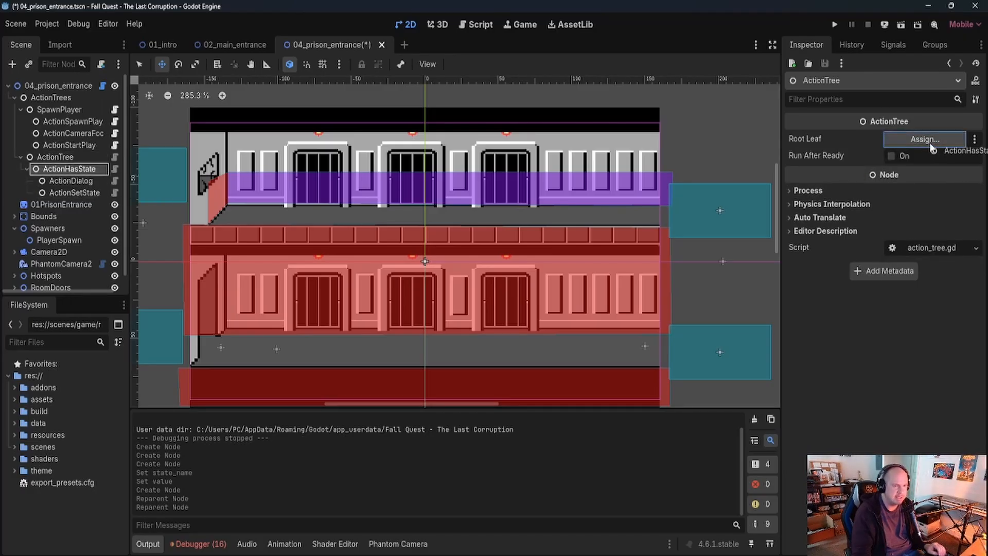
pyautogui.click(891, 157)
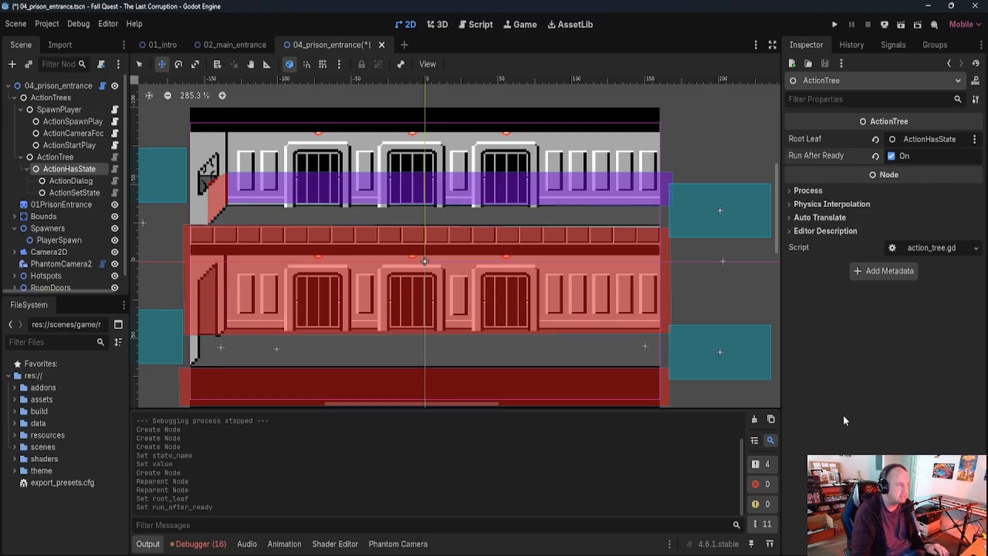
# - Copy the state name speaker_message from ActionSetState into the State Name of ActionHasState
pyautogui.click(73, 170)
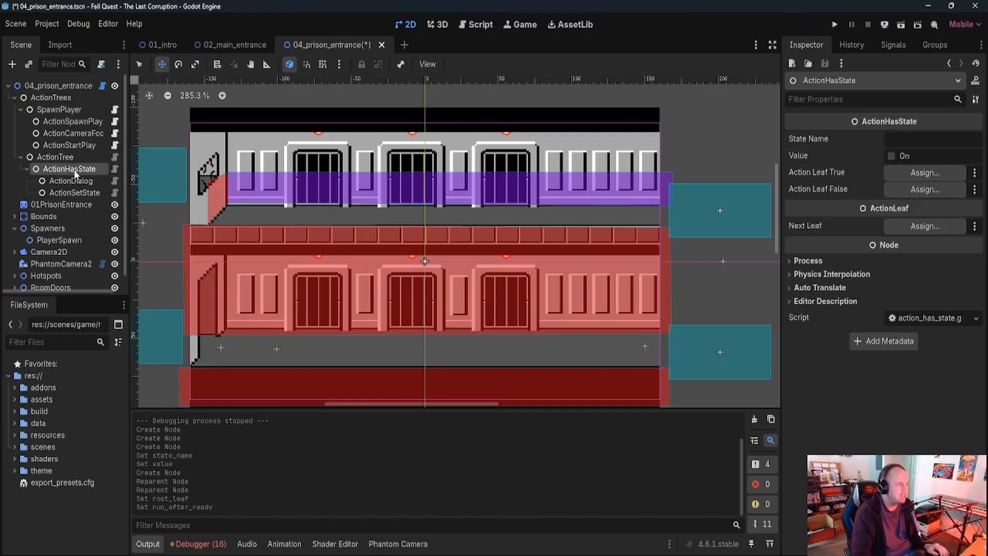
pyautogui.click(78, 193)
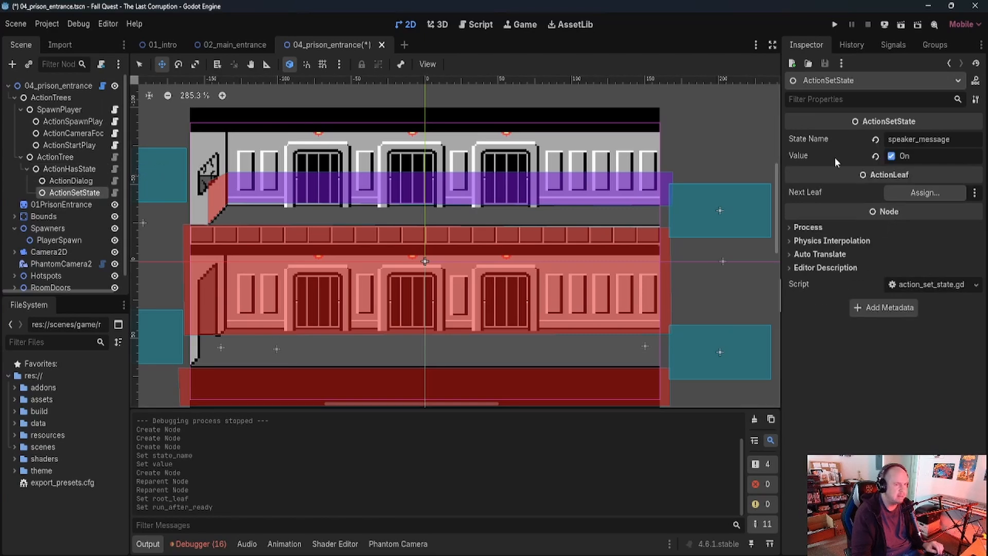
pyautogui.doubleClick(918, 139)
pyautogui.hotkey('ctrl', 'c')
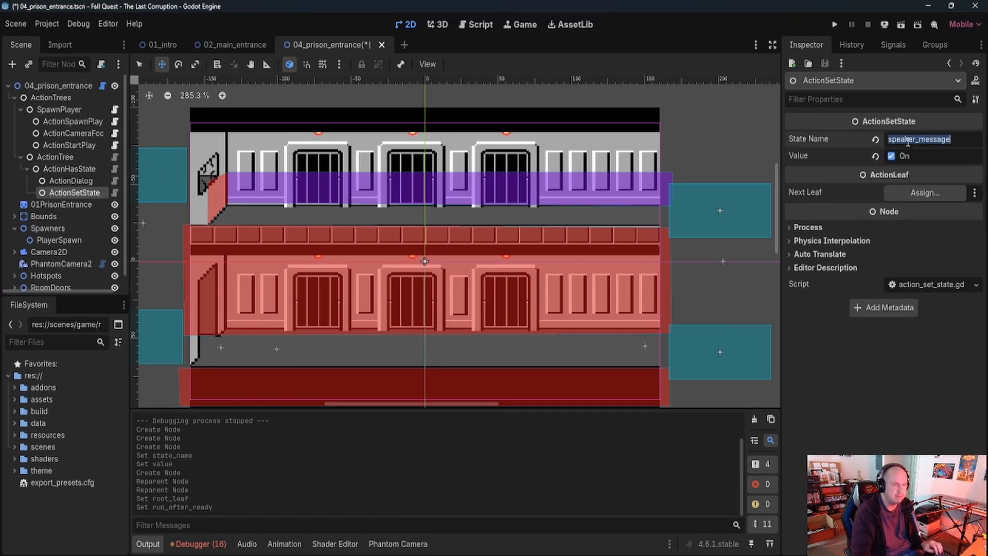
pyautogui.click(74, 170)
pyautogui.click(906, 139)
pyautogui.hotkey('ctrl', 'v')
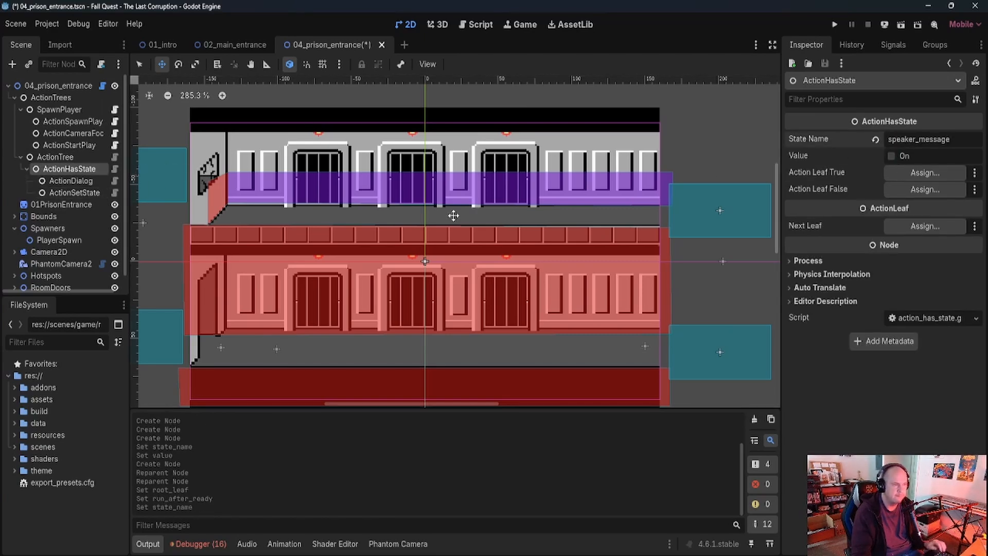
# - Assign ActionDialog as ActionHasState's Action Leaf True, and ActionSetState as ActionDialog's Next Leaf
pyautogui.moveTo(71, 181); pyautogui.dragTo(911, 171)
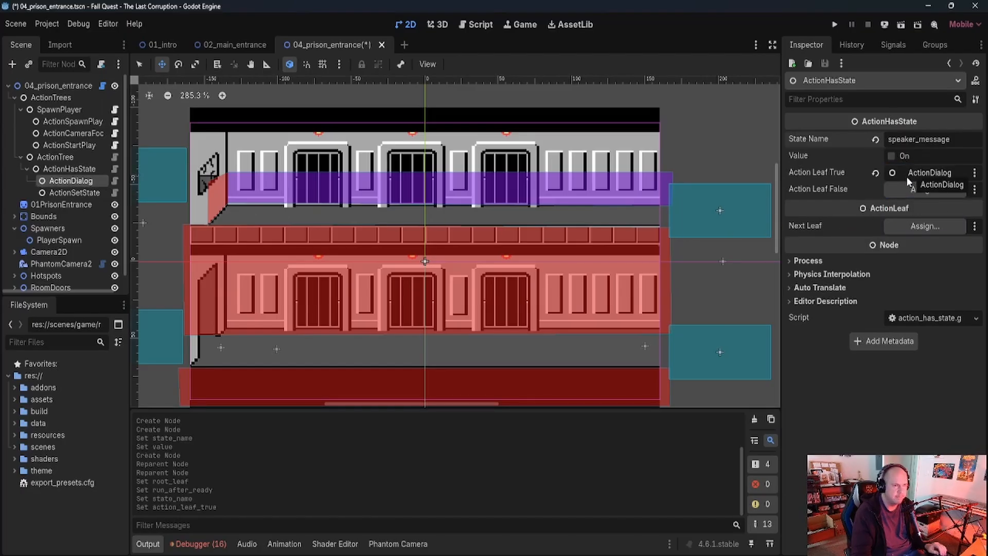
pyautogui.click(86, 183)
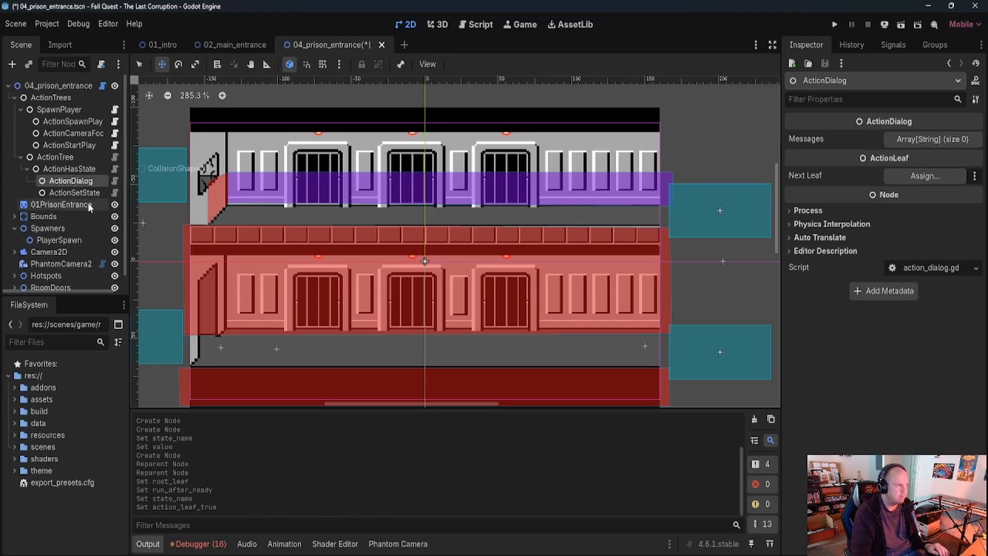
pyautogui.moveTo(87, 193); pyautogui.dragTo(922, 175)
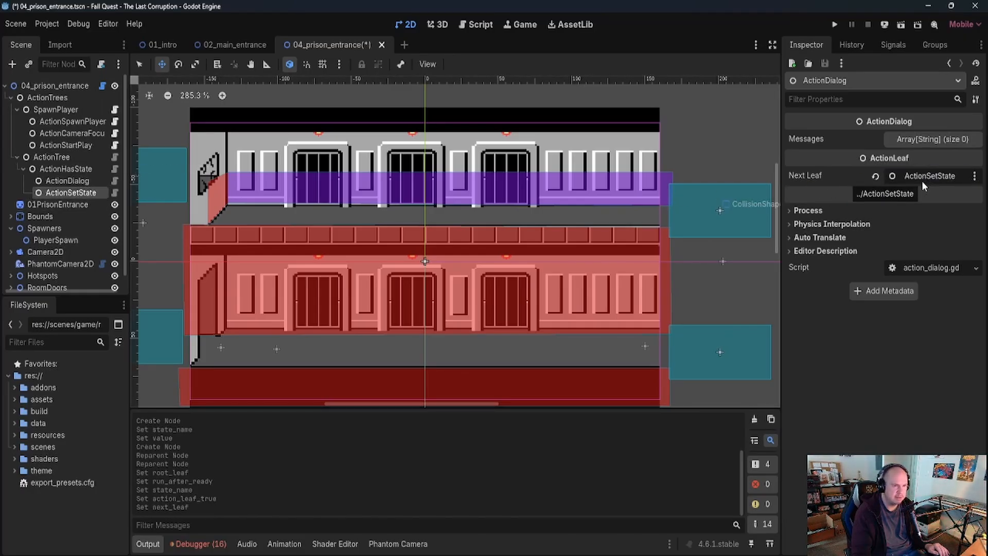
# - Add one element to the ActionDialog node's Messages array and start its text with "Alert! Alert!"
pyautogui.click(926, 141)
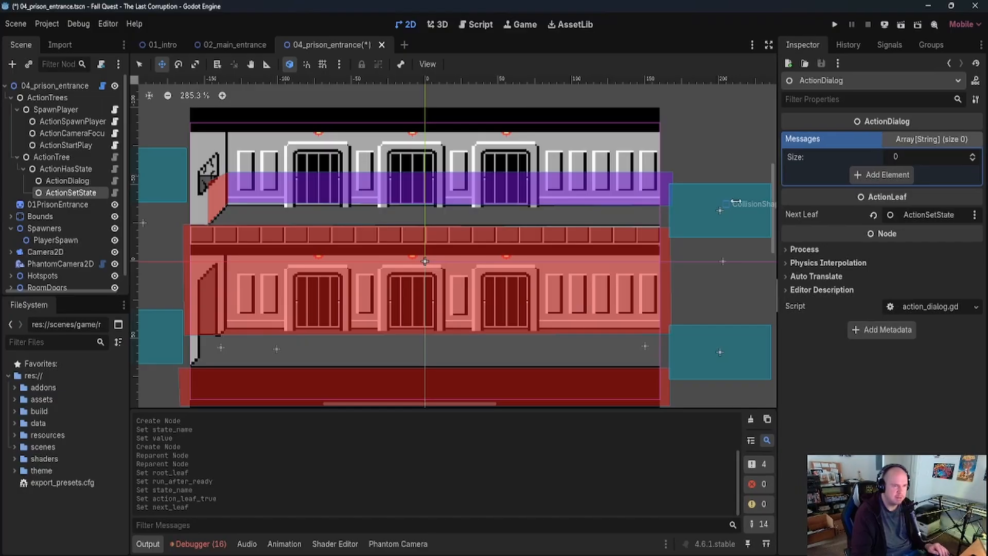
pyautogui.moveTo(736, 202); pyautogui.dragTo(606, 202)
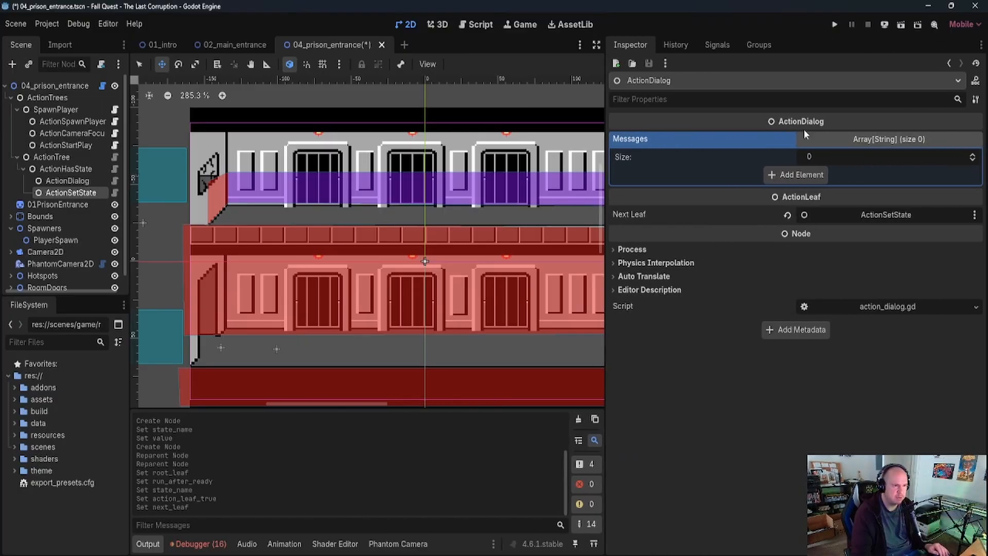
pyautogui.click(798, 175)
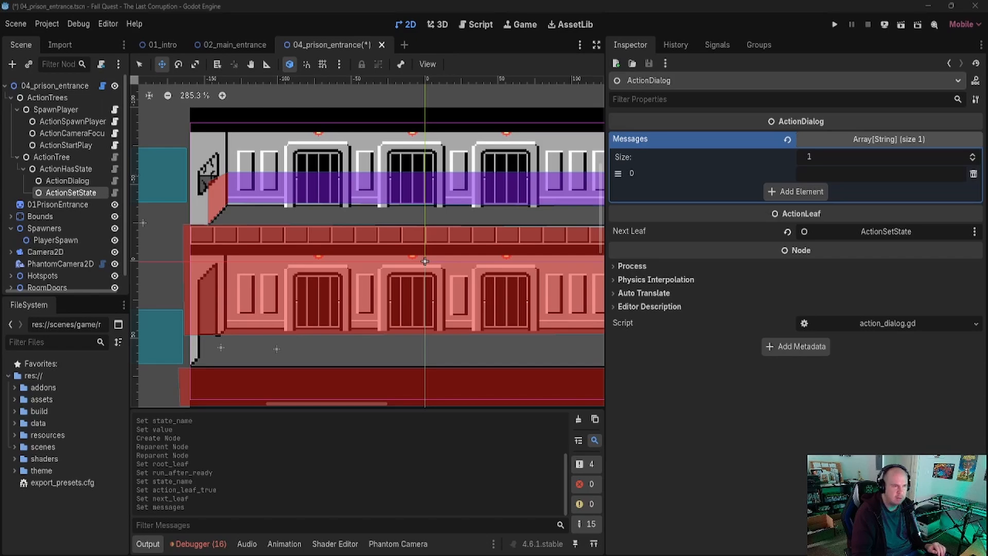
pyautogui.click(838, 175)
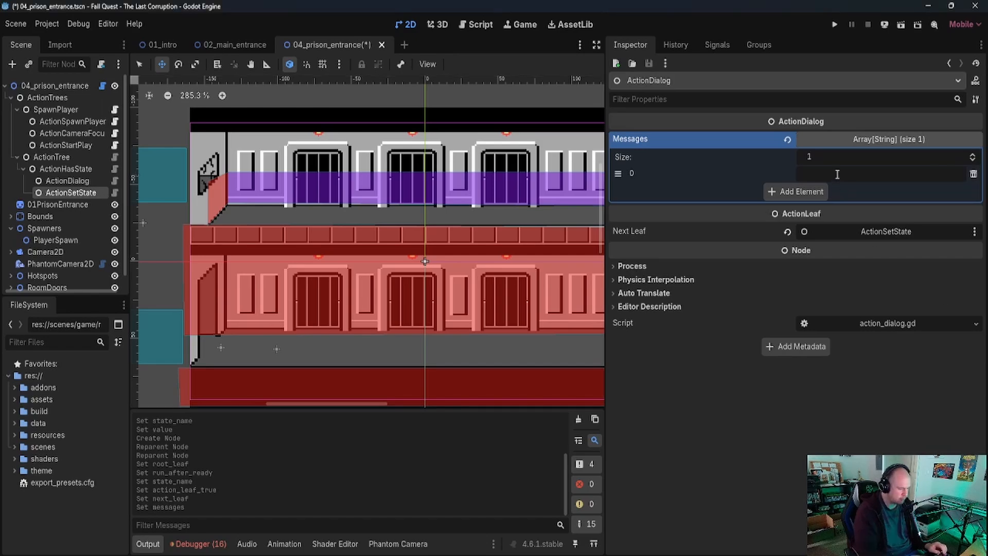
pyautogui.write('Alert! Alert')
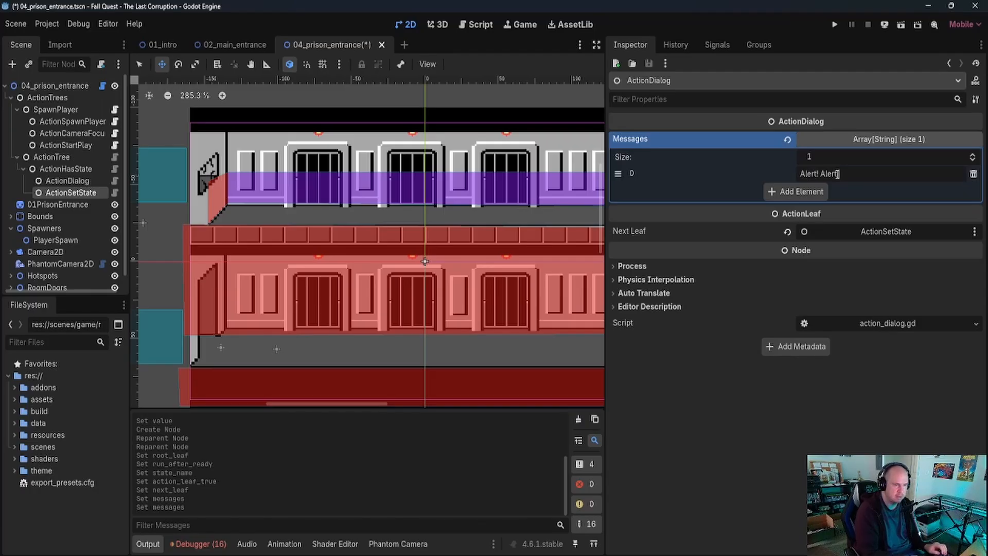
pyautogui.write('! ')
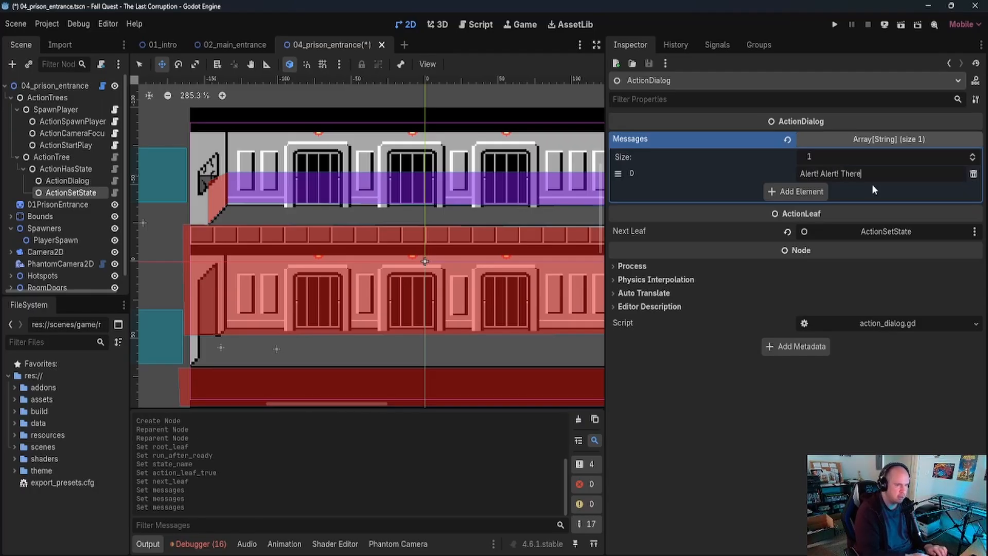
pyautogui.write('There has')
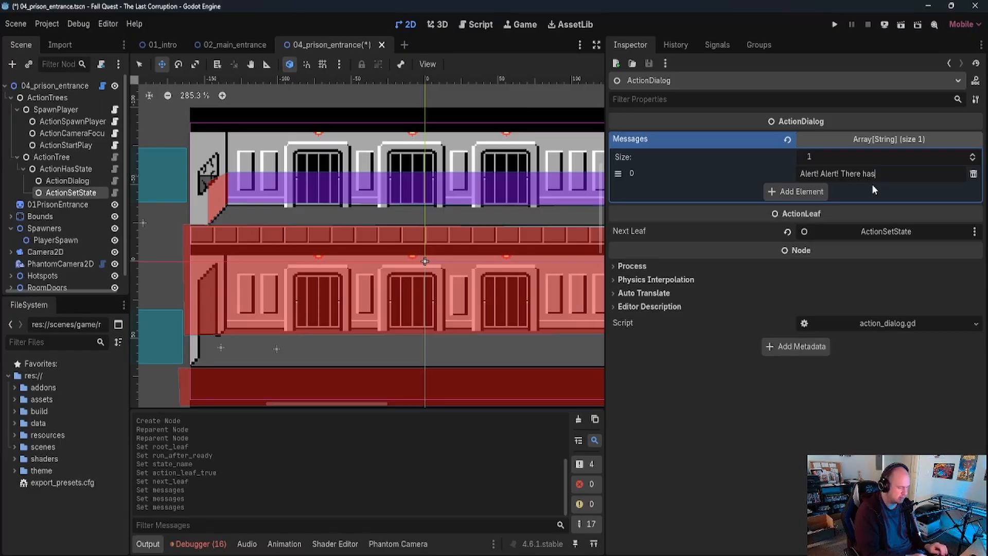
pyautogui.write(' been')
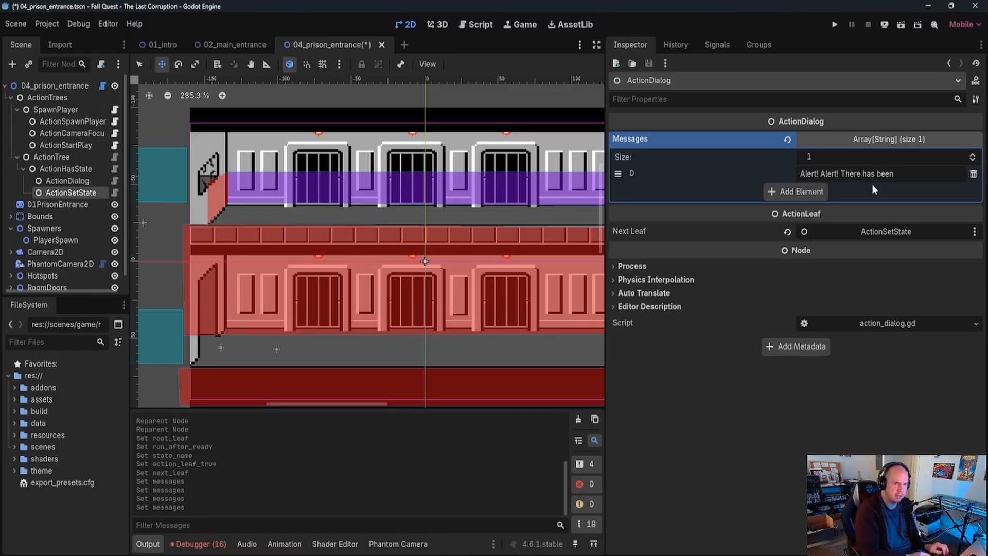
pyautogui.write(' a')
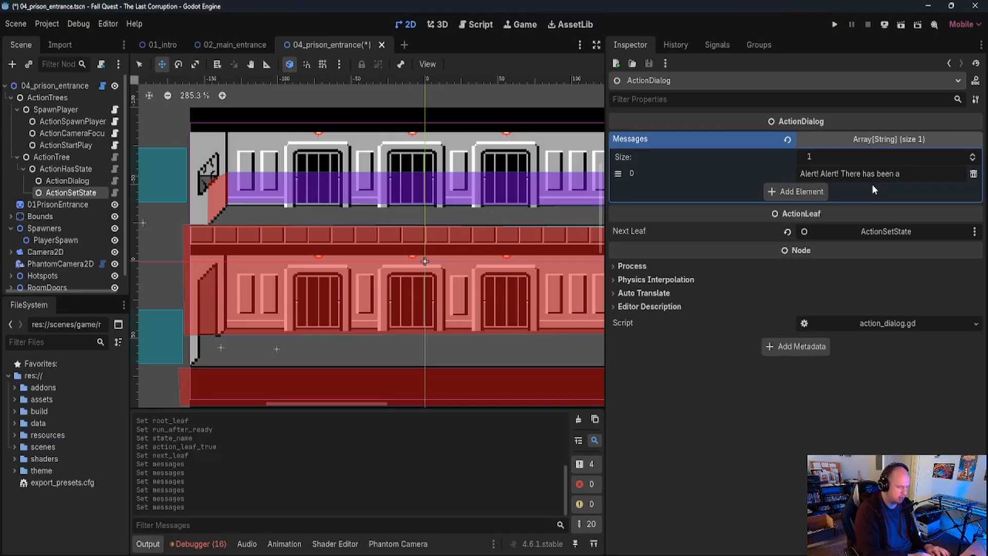
pyautogui.write(' threat')
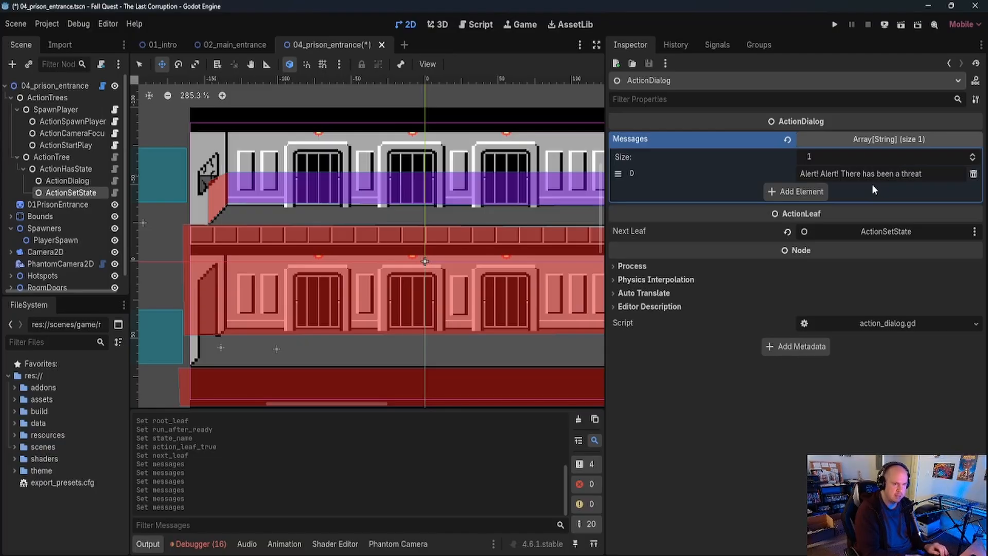
pyautogui.press('BackSpace')
pyautogui.press('BackSpace')
pyautogui.press('BackSpace')
pyautogui.press('BackSpace')
pyautogui.press('BackSpace')
pyautogui.press('BackSpace')
pyautogui.press('BackSpace')
pyautogui.press('BackSpace')
pyautogui.press('BackSpace')
pyautogui.press('BackSpace')
pyautogui.press('BackSpace')
pyautogui.press('BackSpace')
pyautogui.press('BackSpace')
pyautogui.press('BackSpace')
pyautogui.press('BackSpace')
pyautogui.press('BackSpace')
pyautogui.press('BackSpace')
pyautogui.press('BackSpace')
pyautogui.press('BackSpace')
pyautogui.press('BackSpace')
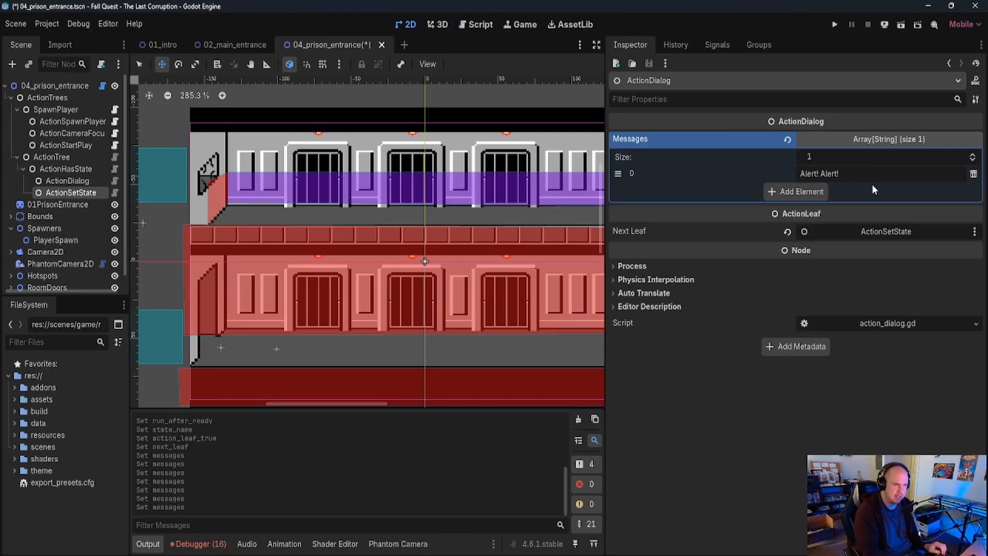
# - Continue the alert message with "A threat has been detected. Prison going on lock down."
pyautogui.write('A threa')
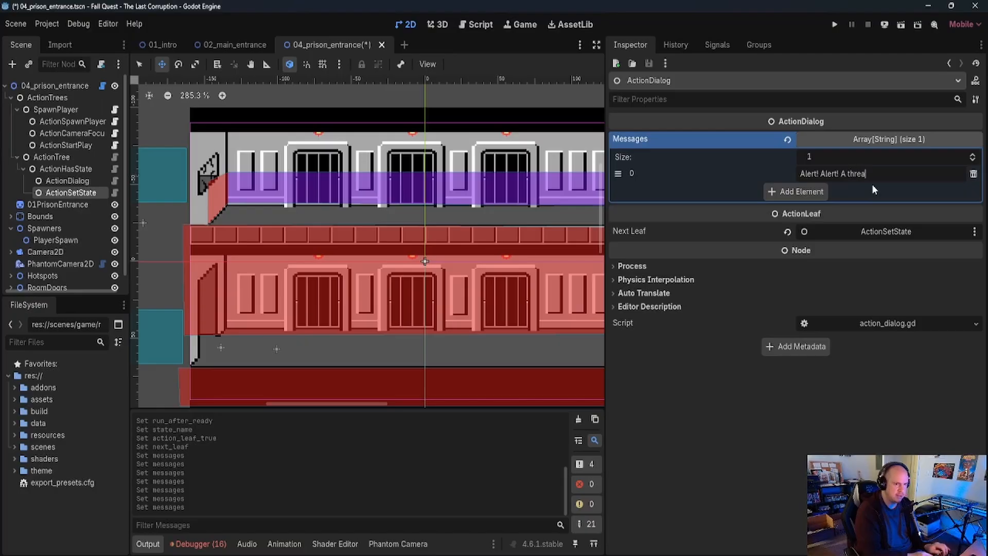
pyautogui.write('t has')
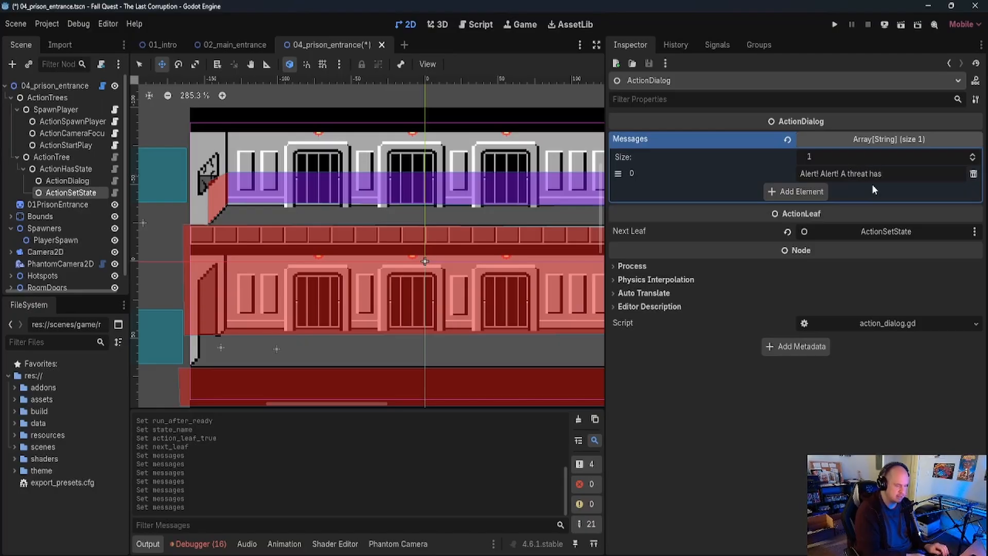
pyautogui.write(' been de')
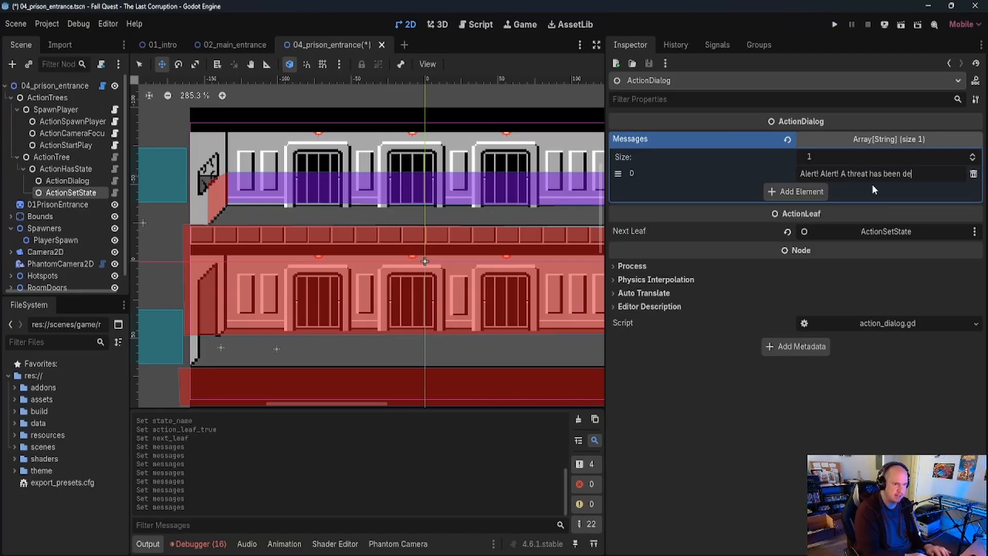
pyautogui.write('tected. ')
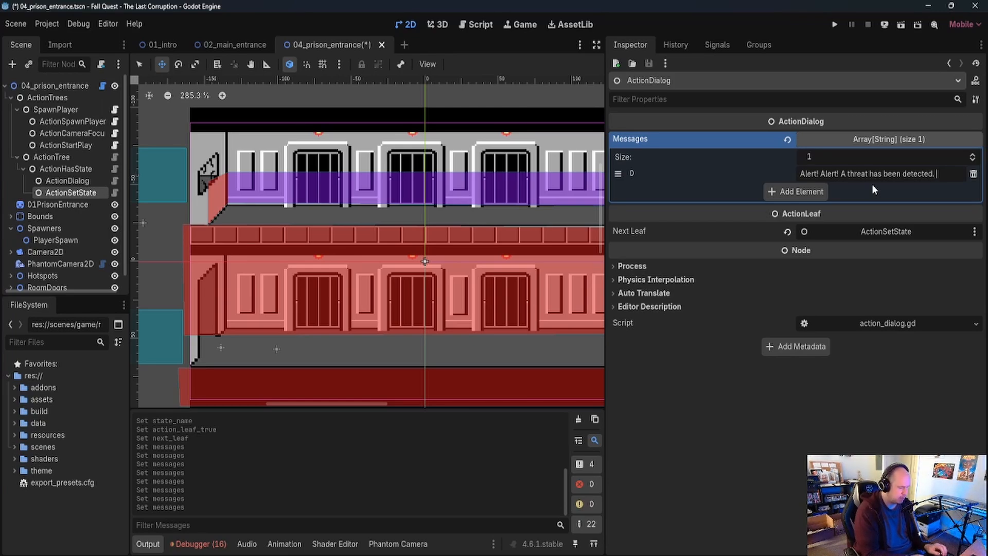
pyautogui.write('Pri')
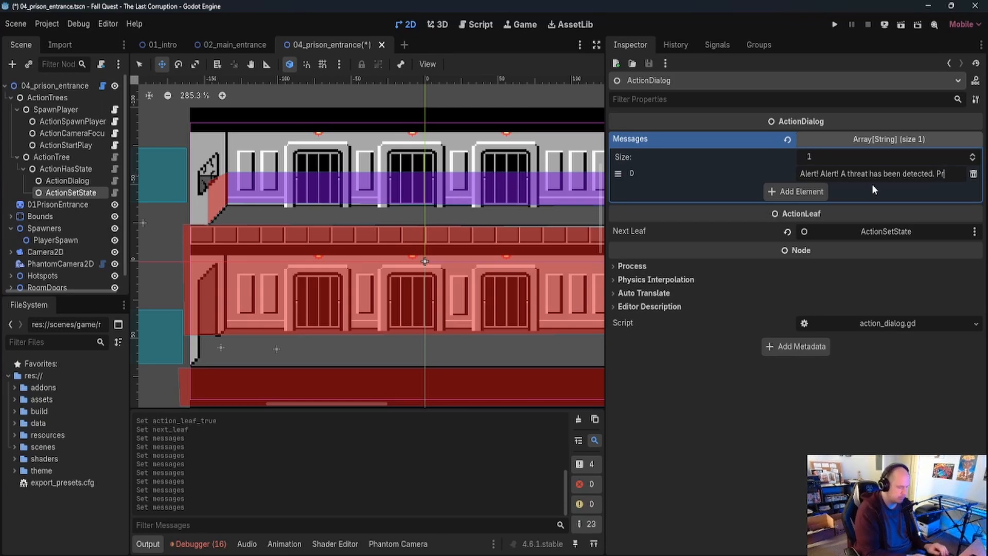
pyautogui.write('son goi')
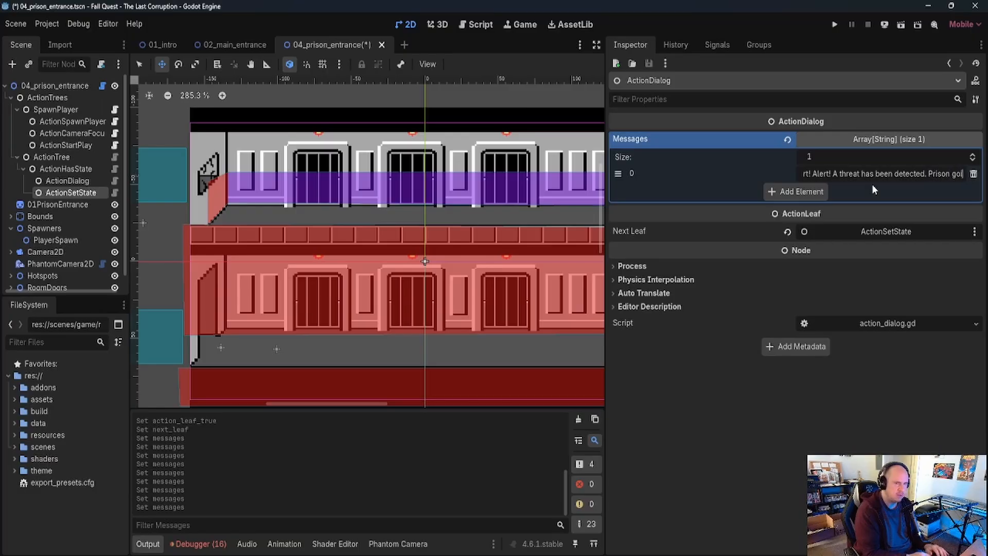
pyautogui.write('ng on loc')
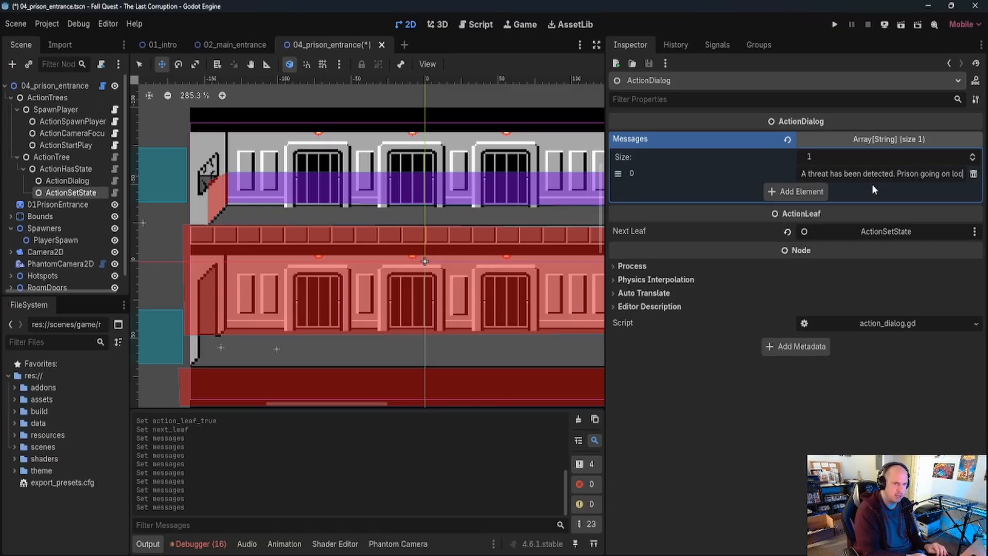
pyautogui.write('k down')
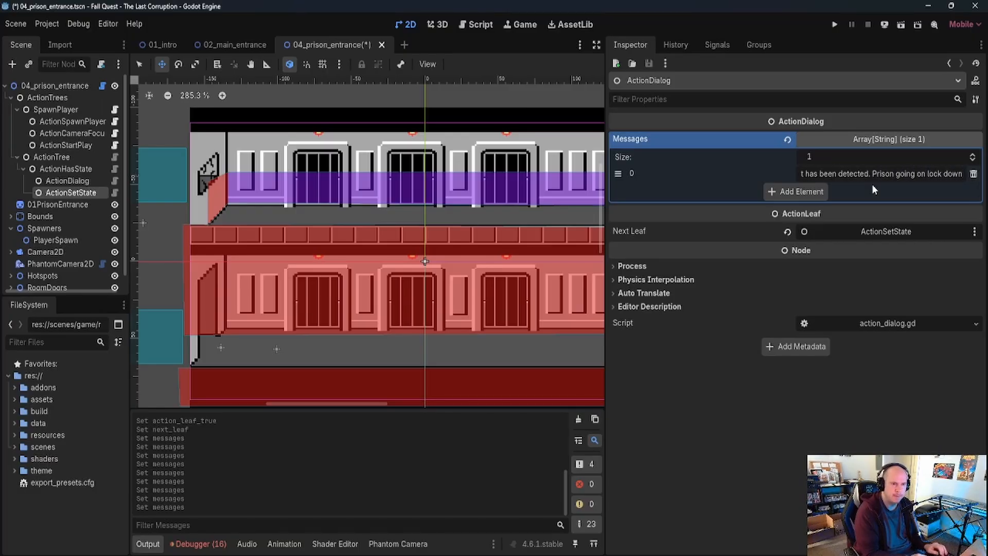
pyautogui.write('.')
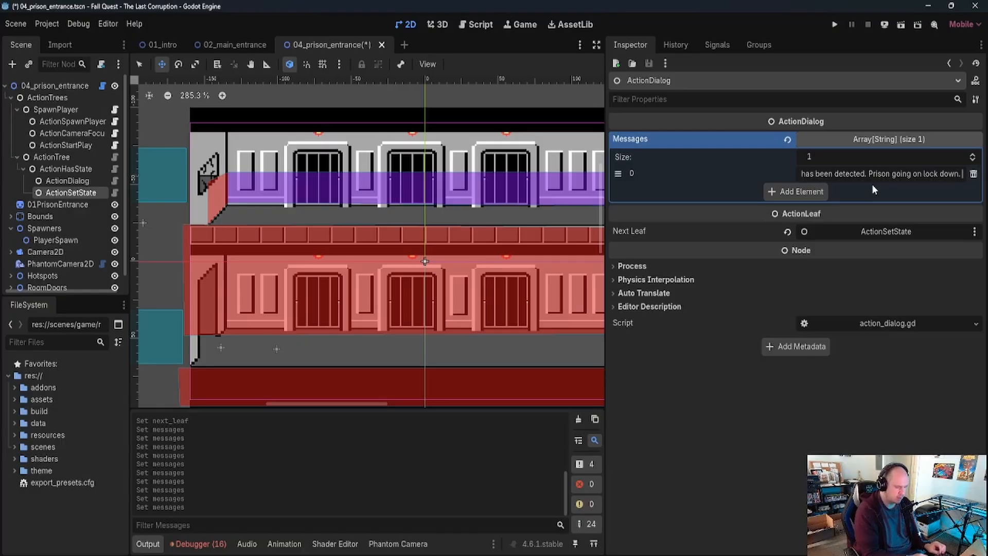
# - End the alert message with "Use your keycard to operate doors." and save the scene
pyautogui.write(' Use yto')
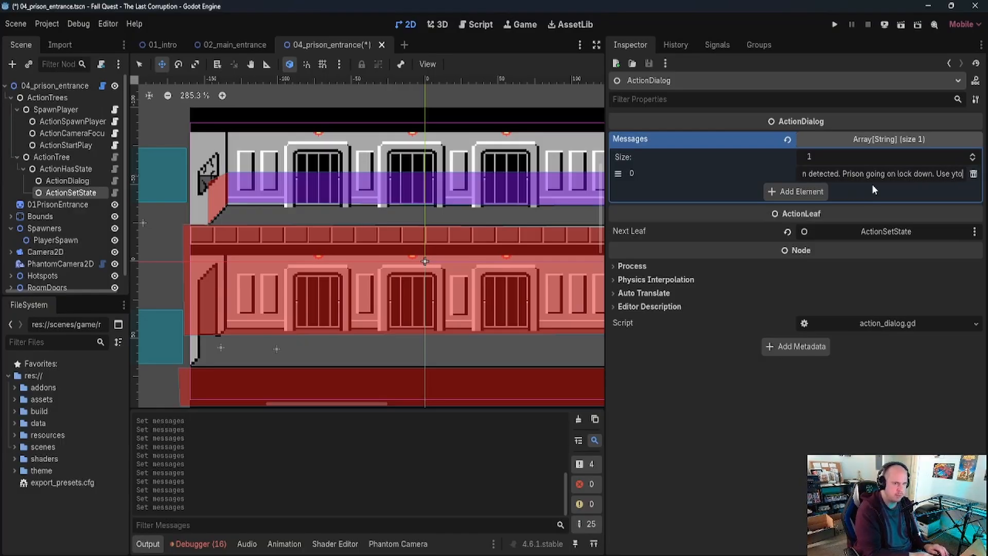
pyautogui.press('BackSpace')
pyautogui.press('BackSpace')
pyautogui.press('BackSpace')
pyautogui.write('yo')
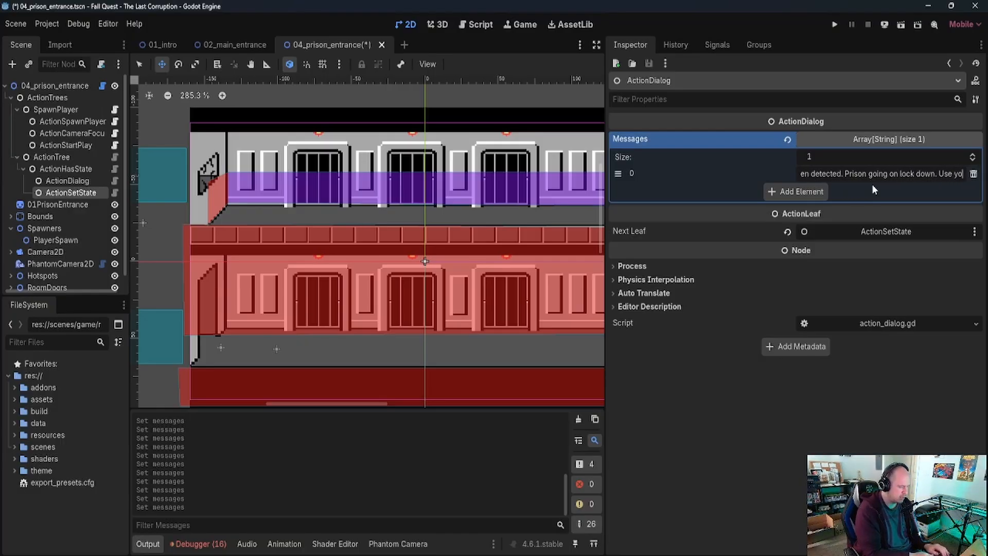
pyautogui.write('ur keycard')
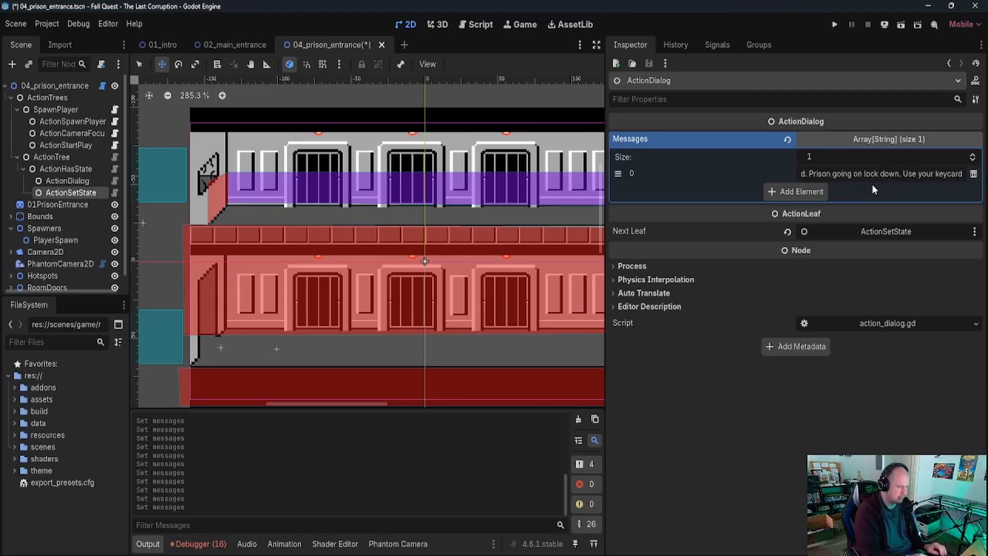
pyautogui.write(' to')
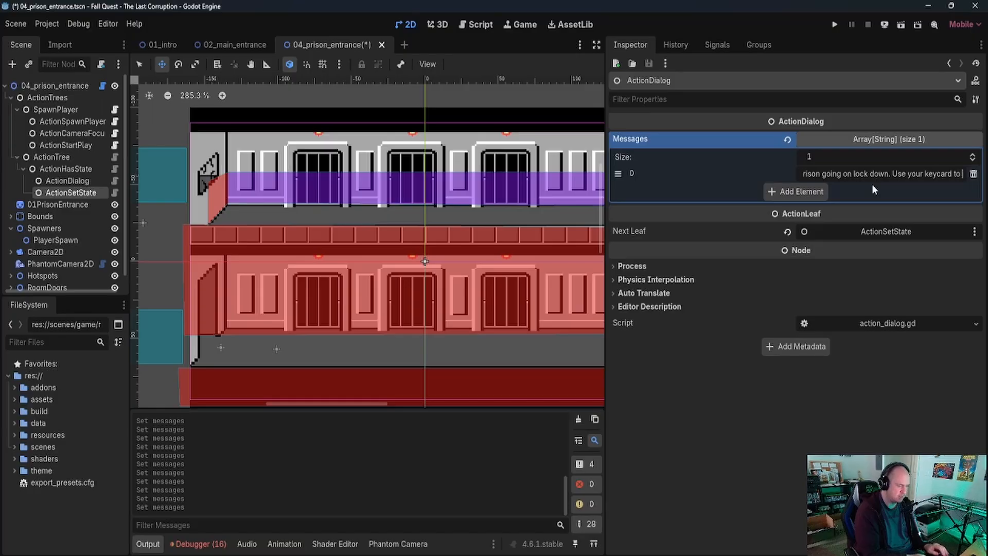
pyautogui.write(' operate doors.')
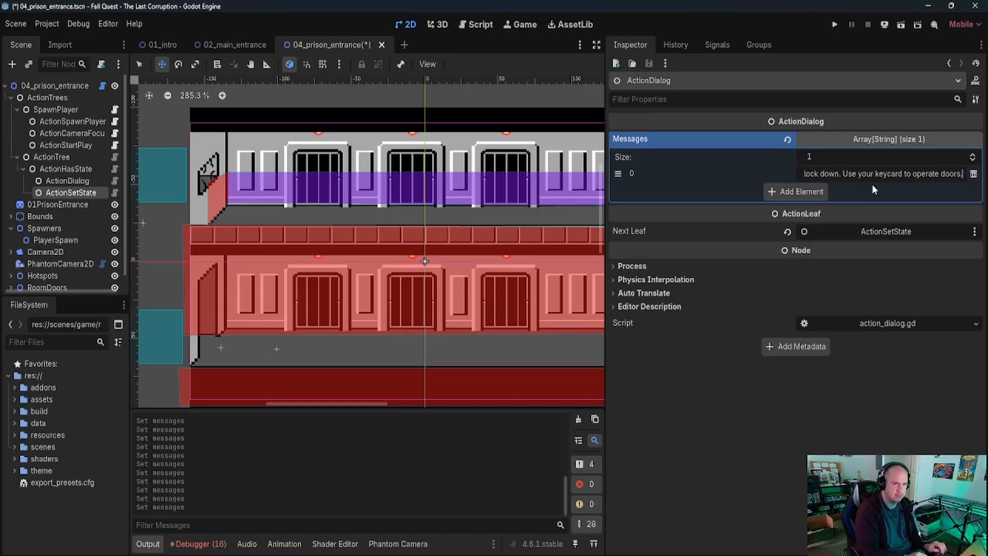
pyautogui.hotkey('ctrl', 's')
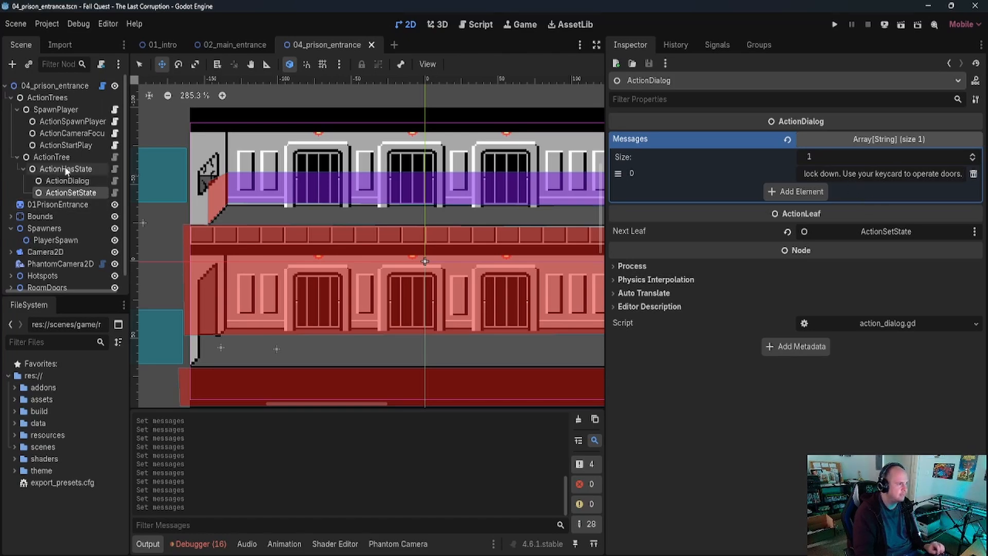
# - Run the prison entrance scene, dismiss the alert dialog, walk the player a short way right and stop the game
pyautogui.press('F6')
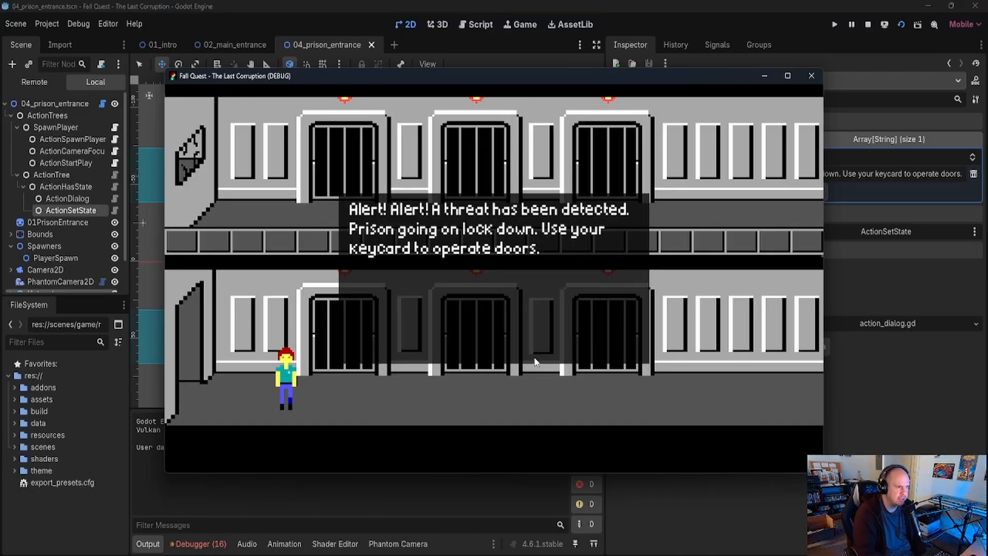
pyautogui.click(534, 359)
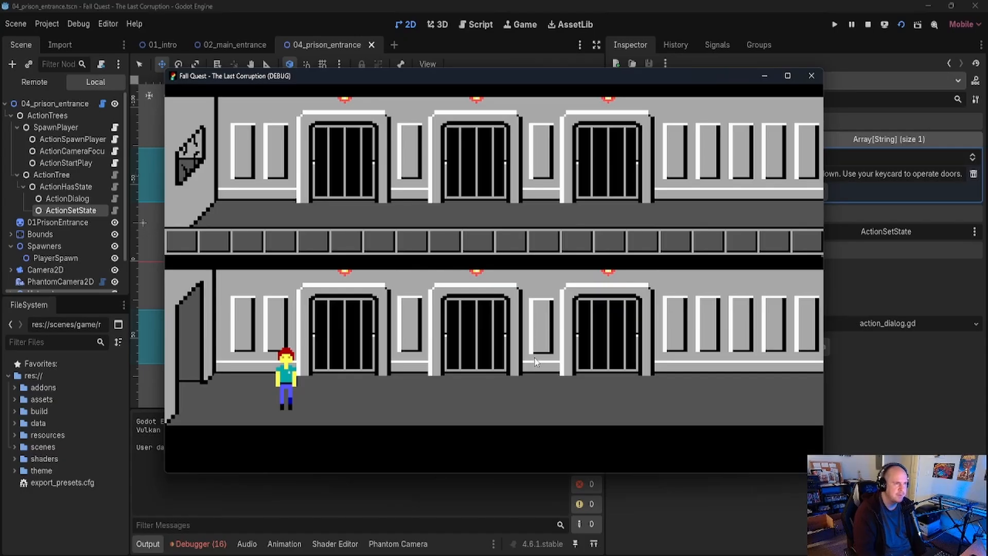
pyautogui.press('Right')
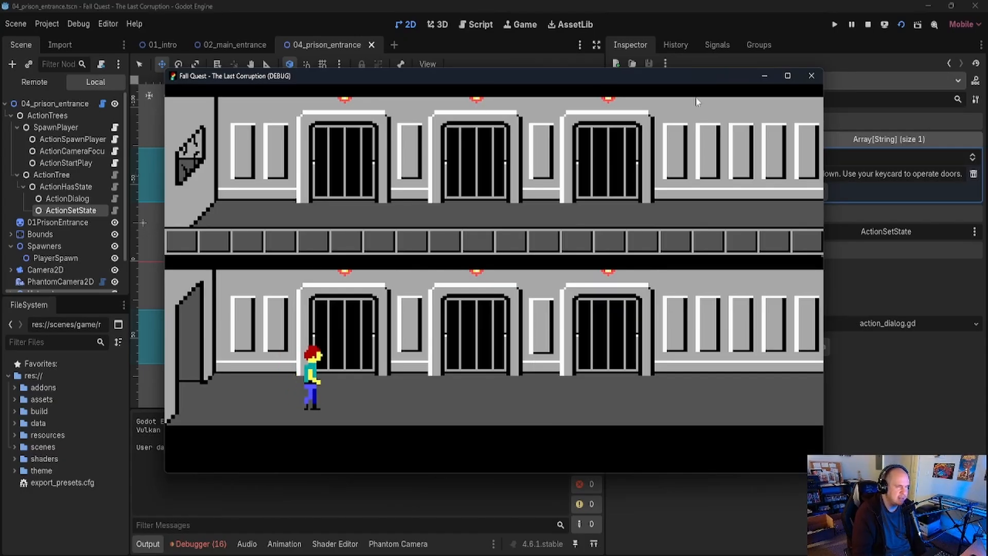
pyautogui.click(868, 24)
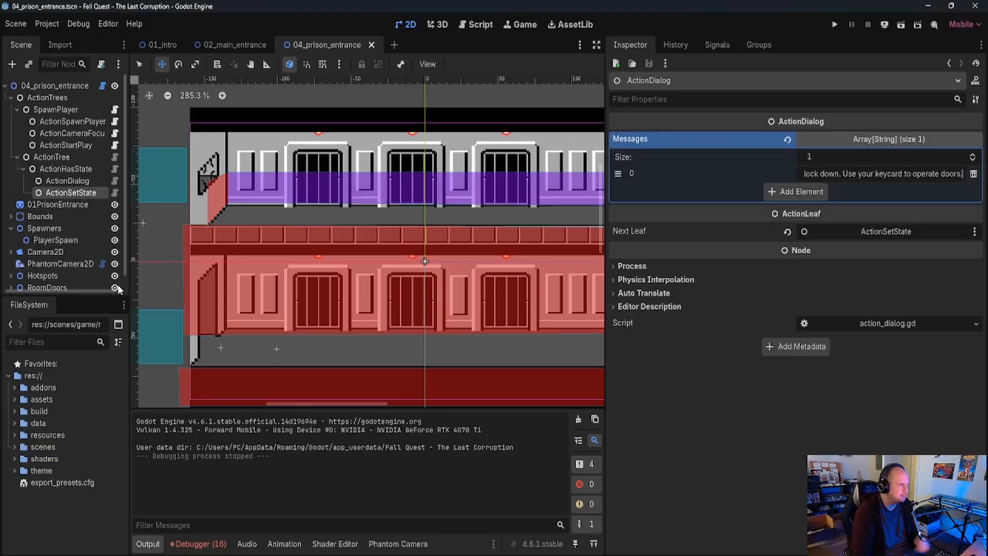
# - Collapse the ActionTree, SpawnPlayer and ActionTrees branches in the scene tree
pyautogui.click(17, 157)
pyautogui.click(16, 109)
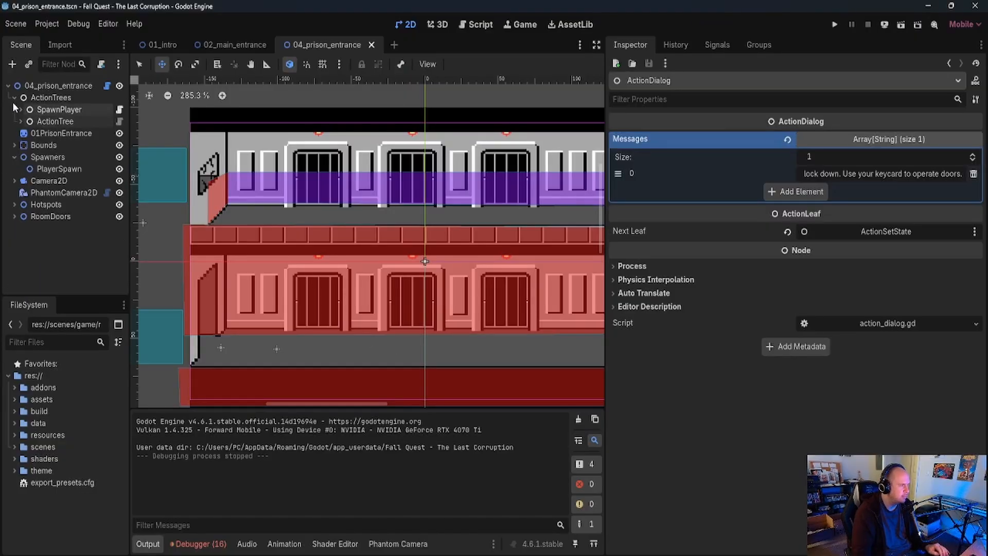
pyautogui.click(15, 97)
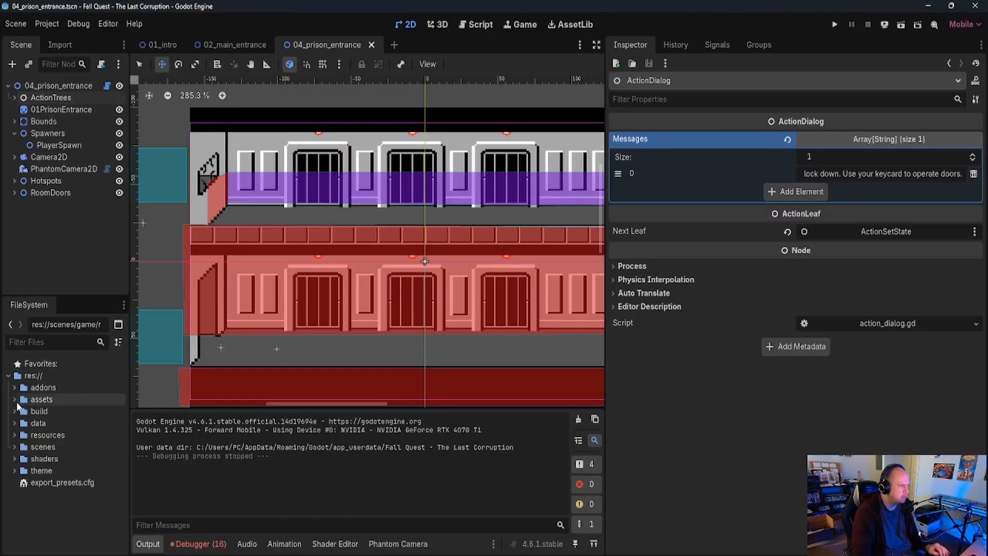
# - Expand the project files down to assets/img/rooms/room_04, with the items and room_03 folders collapsed
pyautogui.click(16, 403)
pyautogui.click(20, 436)
pyautogui.scroll(-3, 27, 437)
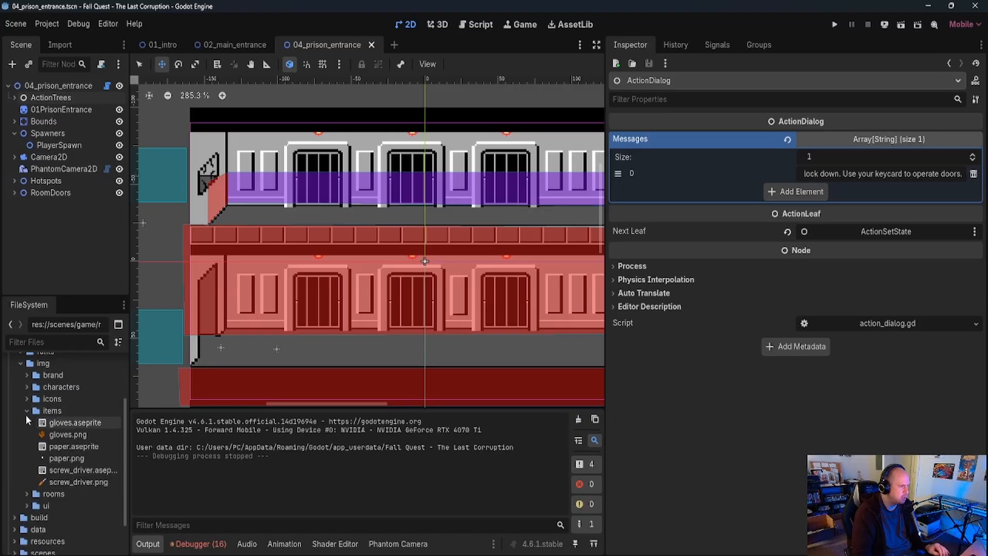
pyautogui.click(27, 412)
pyautogui.click(27, 450)
pyautogui.scroll(-5, 30, 451)
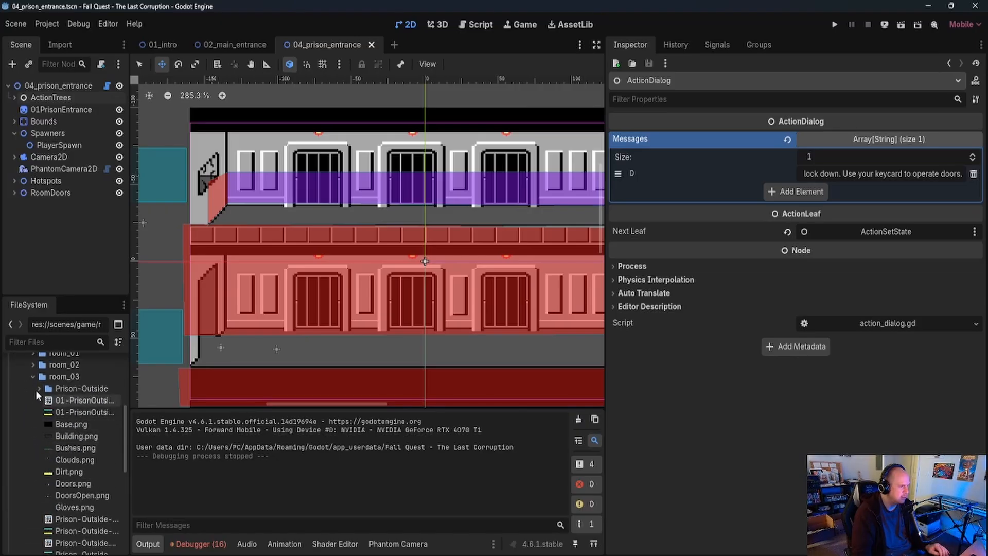
pyautogui.click(32, 376)
pyautogui.click(32, 389)
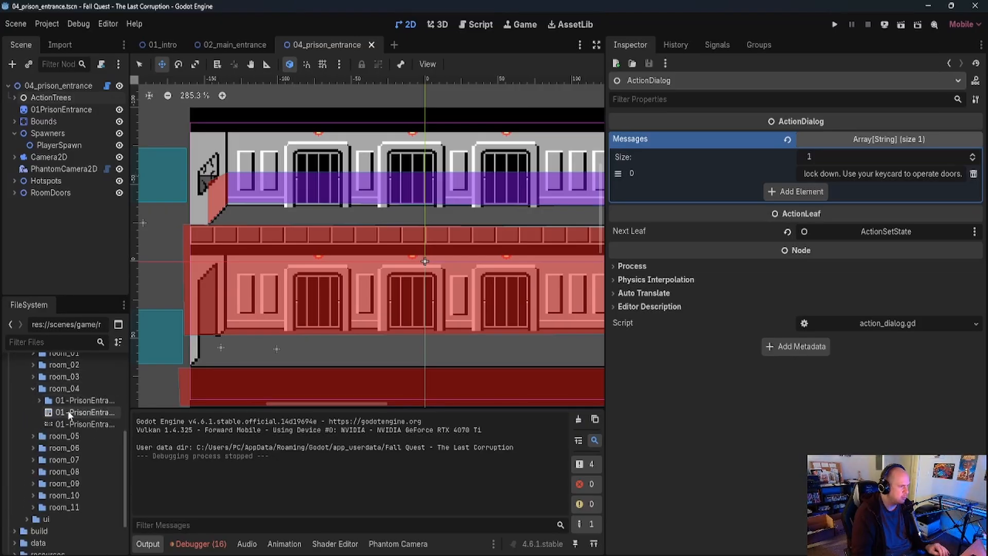
# - Widen the file list and open room_04's 01-PrisonEntrance.aseprite in the external program, Aseprite
pyautogui.moveTo(130, 417); pyautogui.dragTo(208, 419)
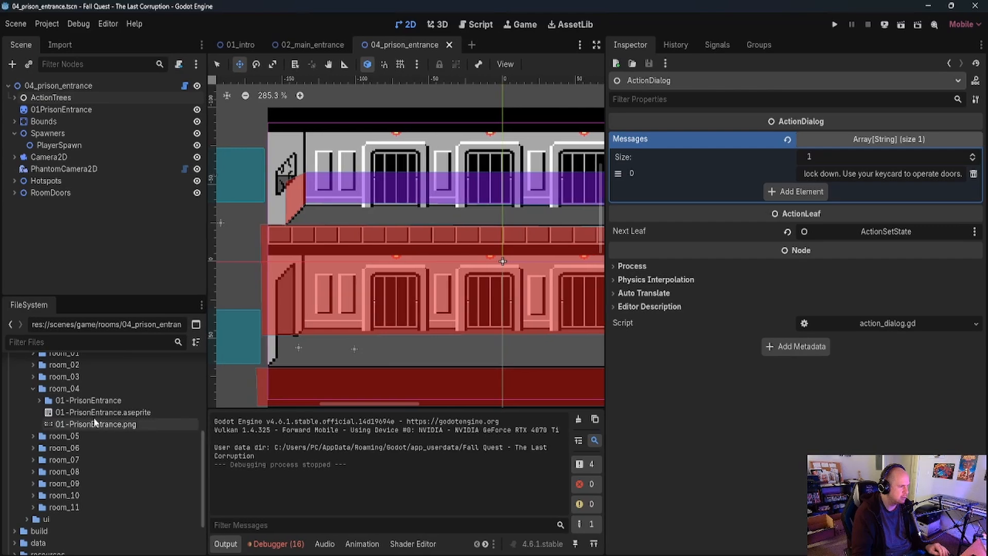
pyautogui.click(92, 414)
pyautogui.rightClick(91, 416)
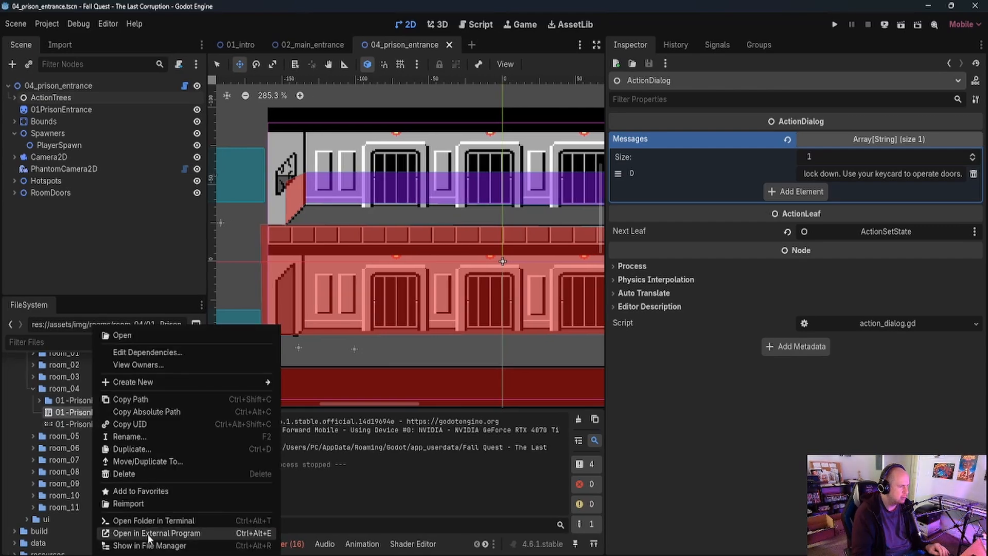
pyautogui.click(148, 533)
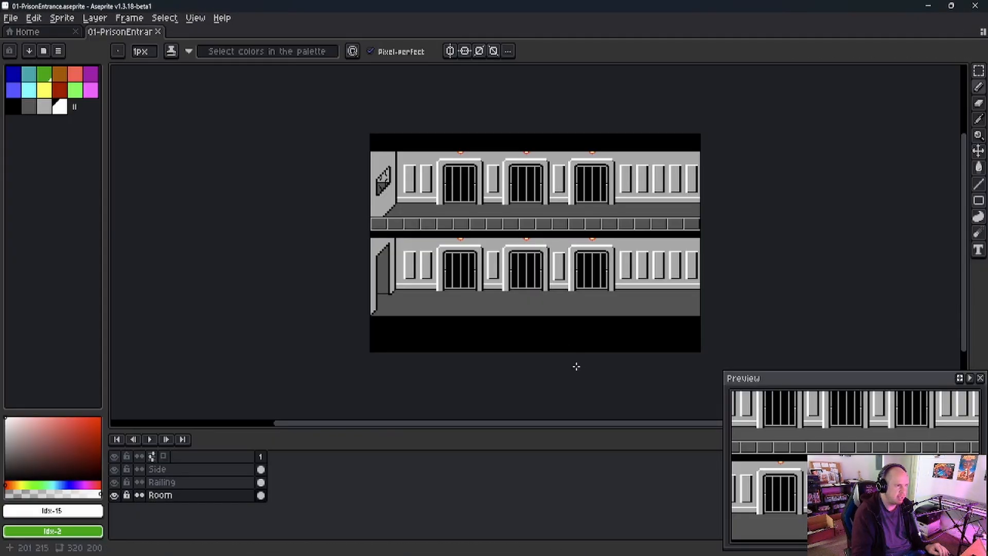
# - Copy the lower floor's middle ceiling lamp from the Room layer using a rectangular selection of about 7 × 3 px
pyautogui.scroll(3, 575, 366)
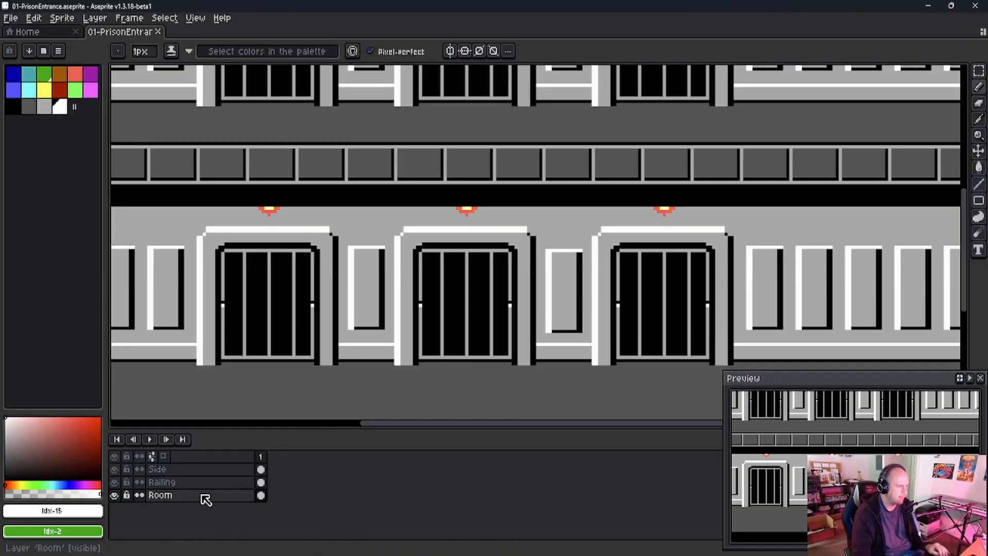
pyautogui.click(114, 496)
pyautogui.click(114, 496)
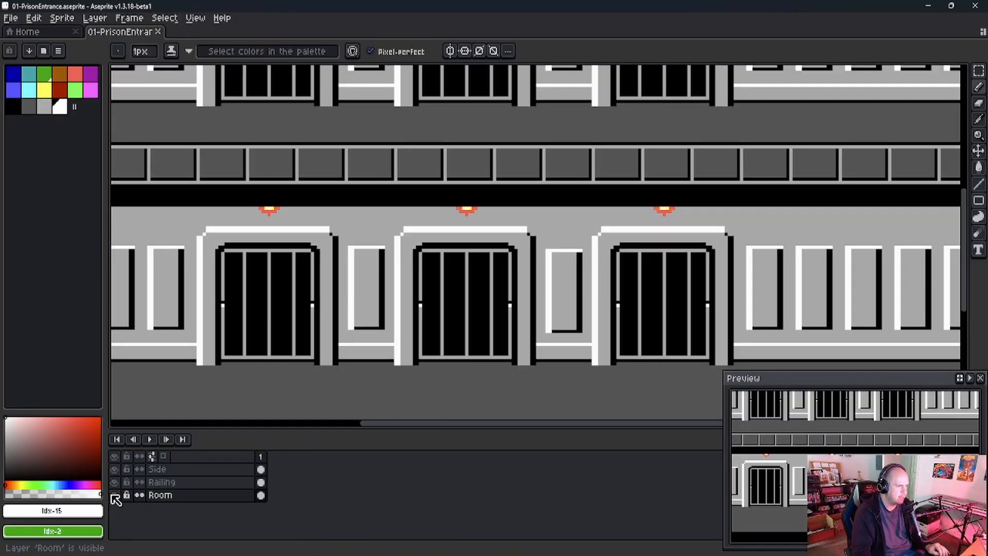
pyautogui.click(170, 497)
pyautogui.press('m')
pyautogui.scroll(1, 430, 198)
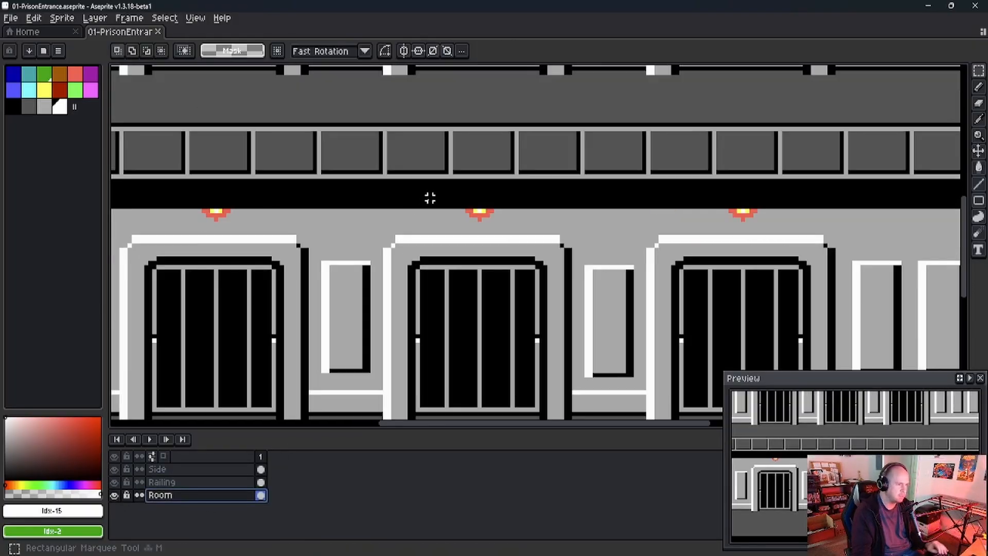
pyautogui.scroll(1, 430, 198)
pyautogui.moveTo(471, 208); pyautogui.dragTo(513, 230)
pyautogui.hotkey('ctrl', 'c')
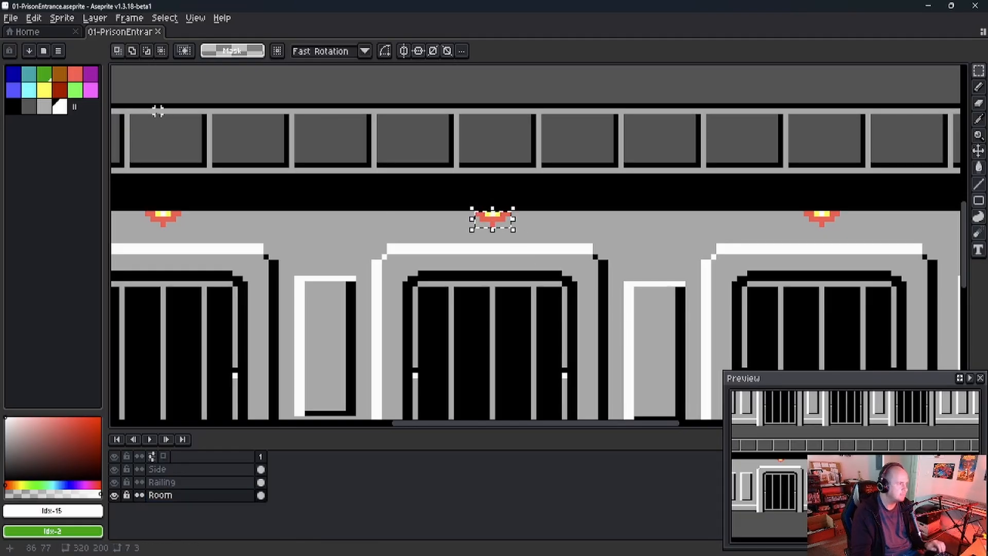
# - Create a new sprite 16 px wide and 16 px high
pyautogui.click(48, 33)
pyautogui.click(57, 55)
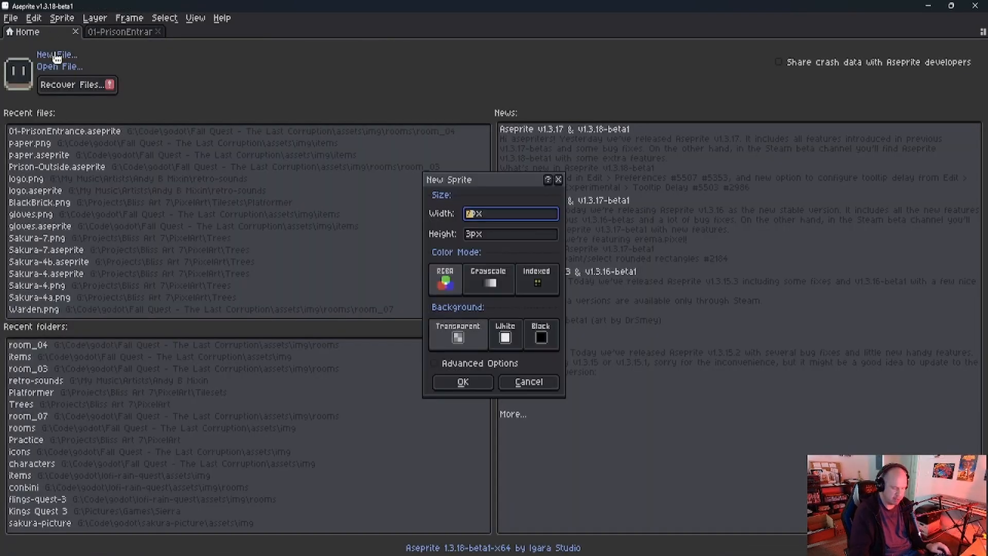
pyautogui.write('16')
pyautogui.press('Tab')
pyautogui.write('16')
pyautogui.press('Tab')
pyautogui.press('Return')
# - Paste the copied lamp into the new sprite and position it at 4, 5
pyautogui.scroll(4, 489, 184)
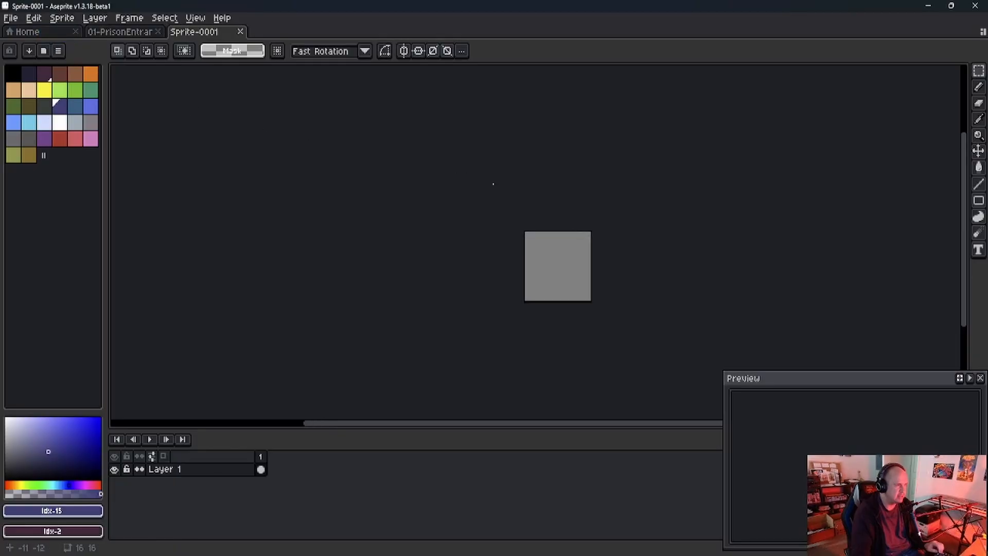
pyautogui.hotkey('ctrl', 'v')
pyautogui.moveTo(533, 252); pyautogui.dragTo(546, 283)
# - Load the sierra colour palette and deselect the pasted lamp
pyautogui.click(45, 51)
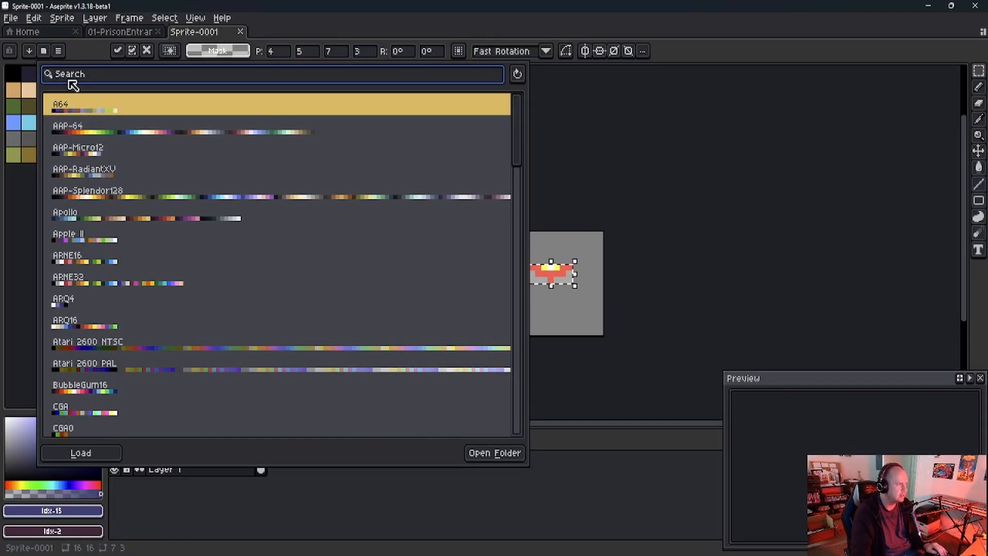
pyautogui.write('sierra')
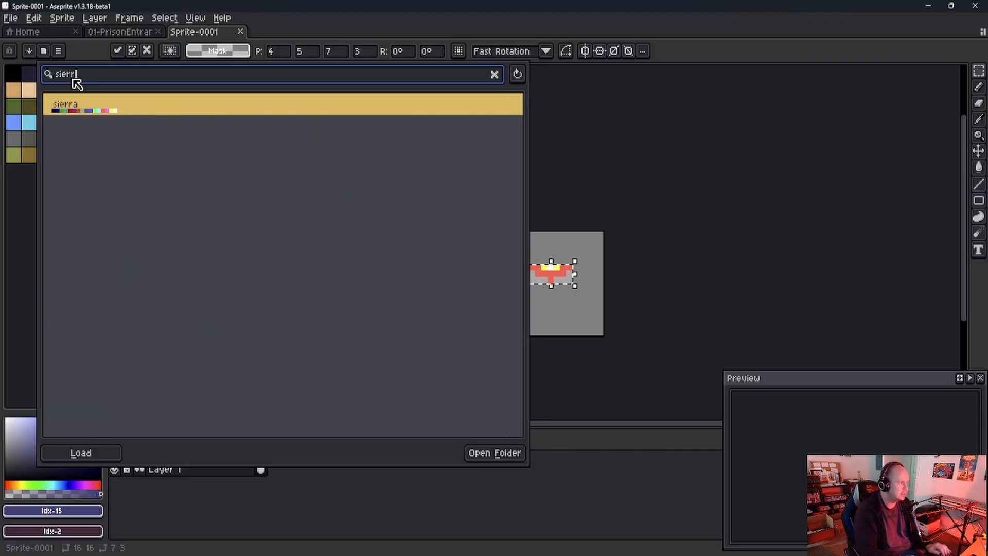
pyautogui.doubleClick(94, 104)
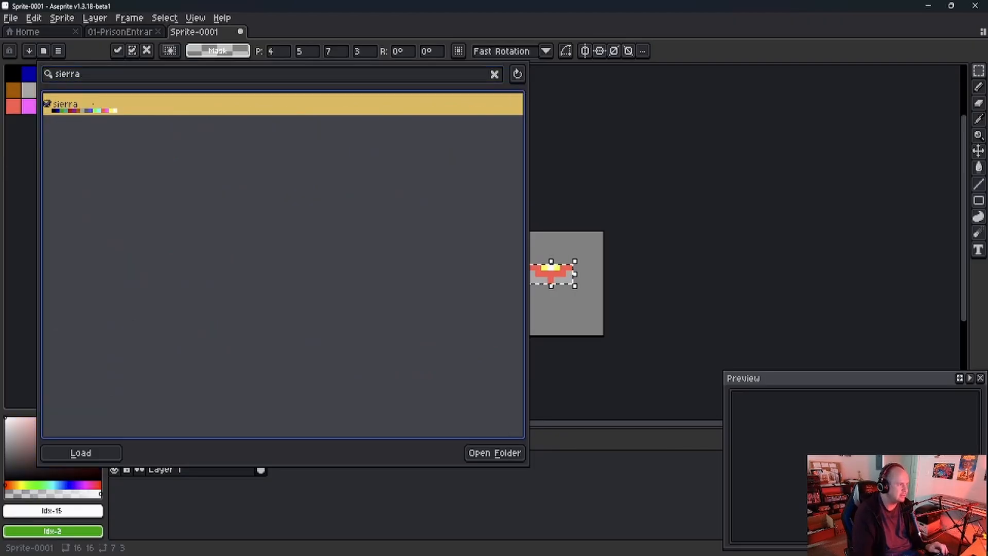
pyautogui.click(307, 489)
pyautogui.click(550, 318)
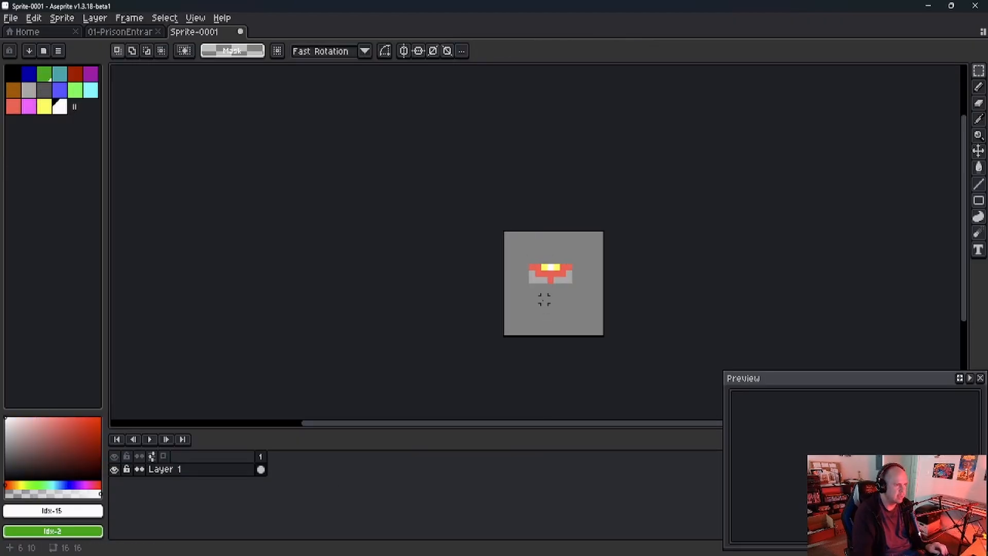
# - Erase the light grey wall pixels on both sides of the lamp's lower rows
pyautogui.scroll(2, 544, 299)
pyautogui.press('b')
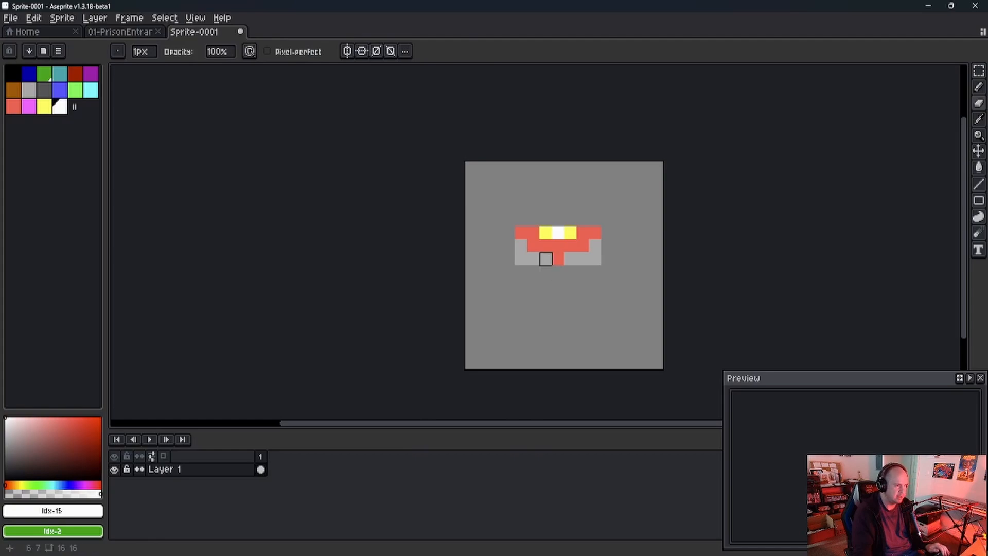
pyautogui.moveTo(546, 259); pyautogui.dragTo(521, 259)
pyautogui.click(521, 245)
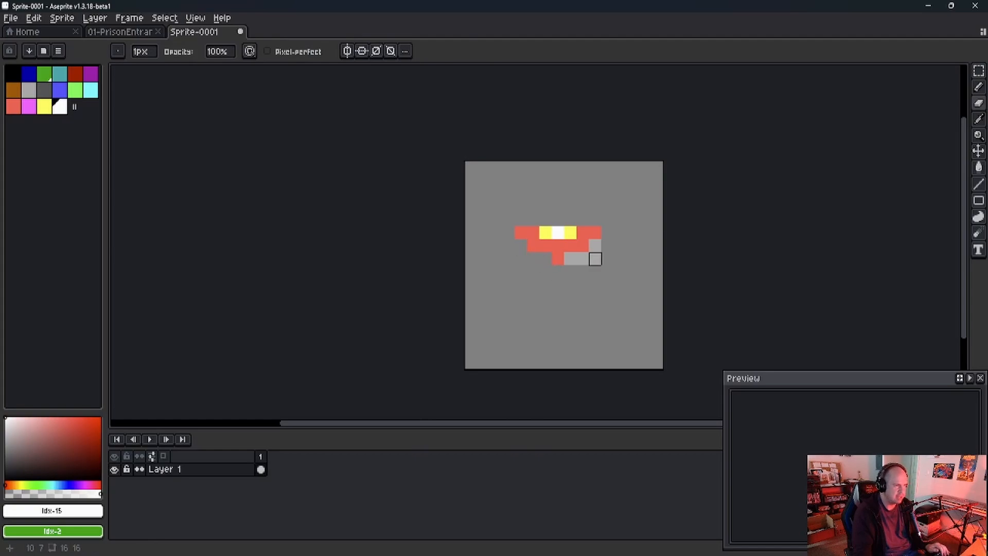
pyautogui.click(570, 259)
pyautogui.click(594, 259)
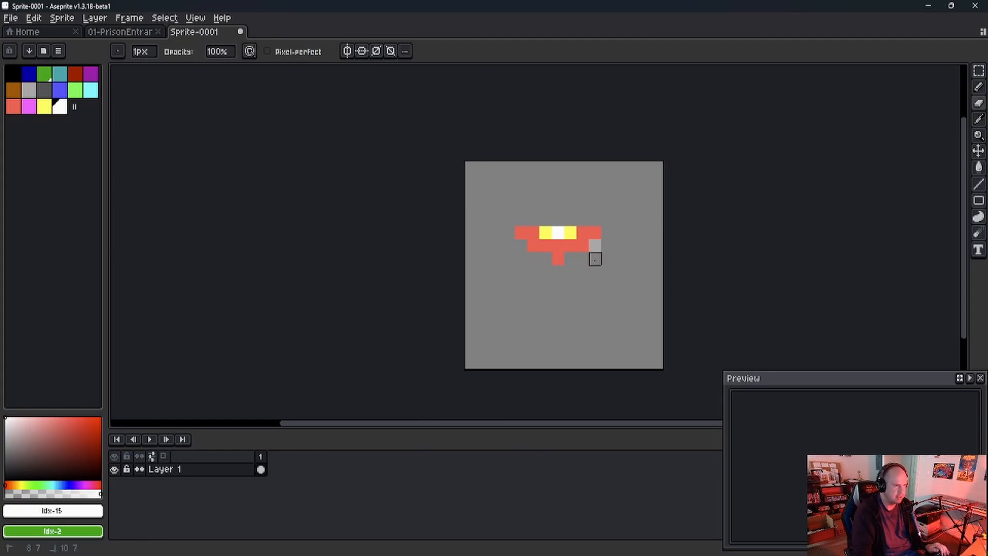
pyautogui.click(595, 245)
pyautogui.scroll(1, 607, 311)
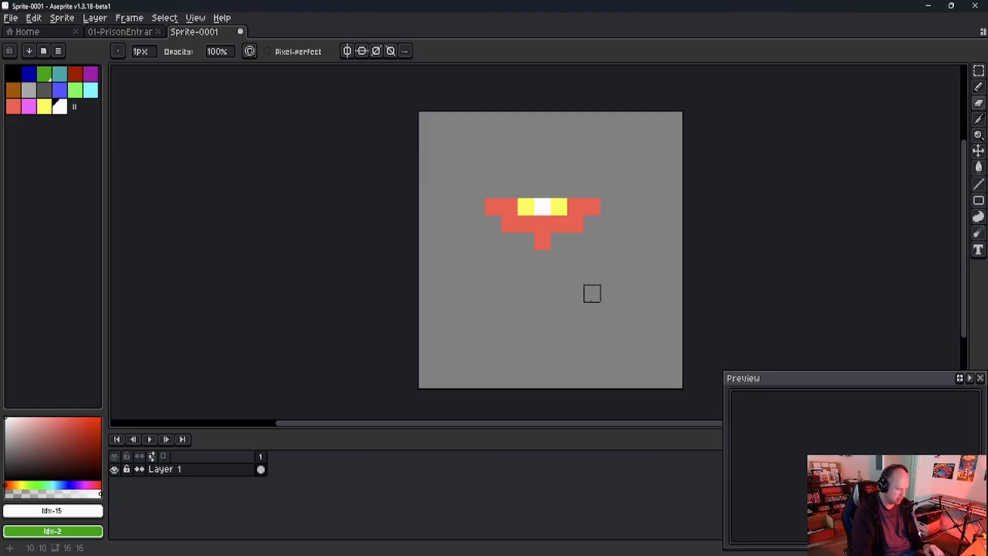
# - Select the whole lamp, move it down 2 px and deselect it
pyautogui.press('m')
pyautogui.moveTo(467, 181); pyautogui.dragTo(668, 284)
pyautogui.moveTo(584, 244); pyautogui.dragTo(587, 278)
pyautogui.press('Left')
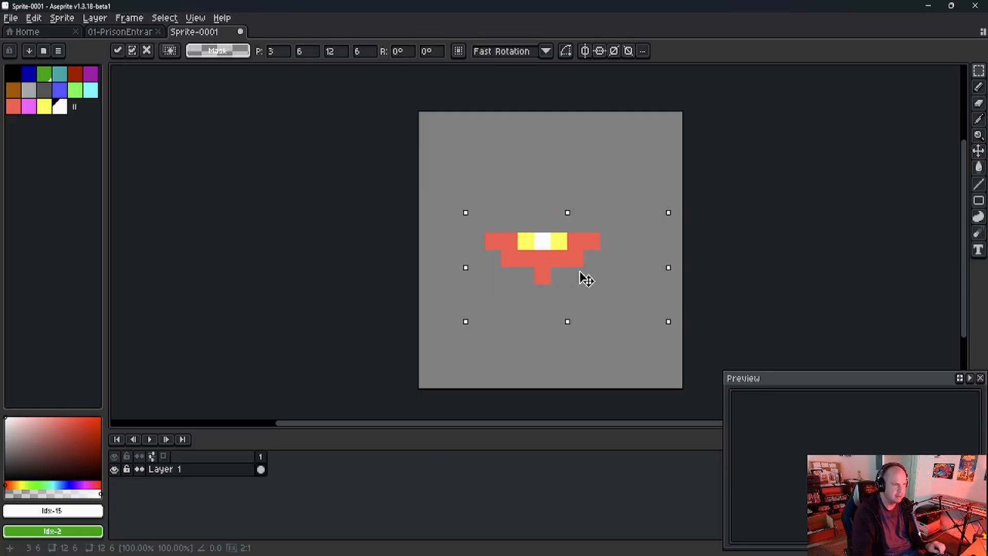
pyautogui.click(624, 172)
pyautogui.keyDown('alt'); pyautogui.click(548, 260); pyautogui.keyUp('alt')
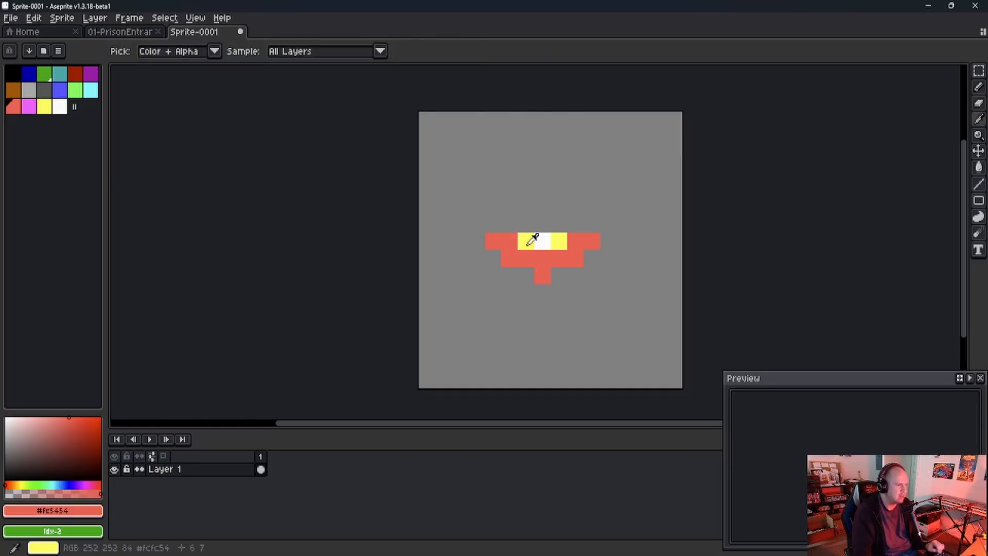
pyautogui.keyDown('alt'); pyautogui.click(527, 239); pyautogui.keyUp('alt')
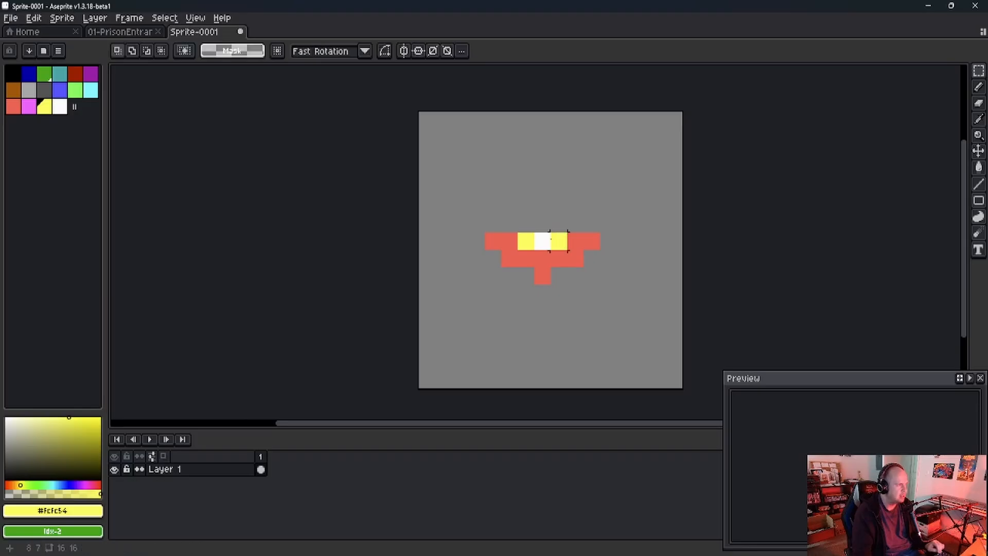
pyautogui.keyDown('alt'); pyautogui.click(544, 238); pyautogui.keyUp('alt')
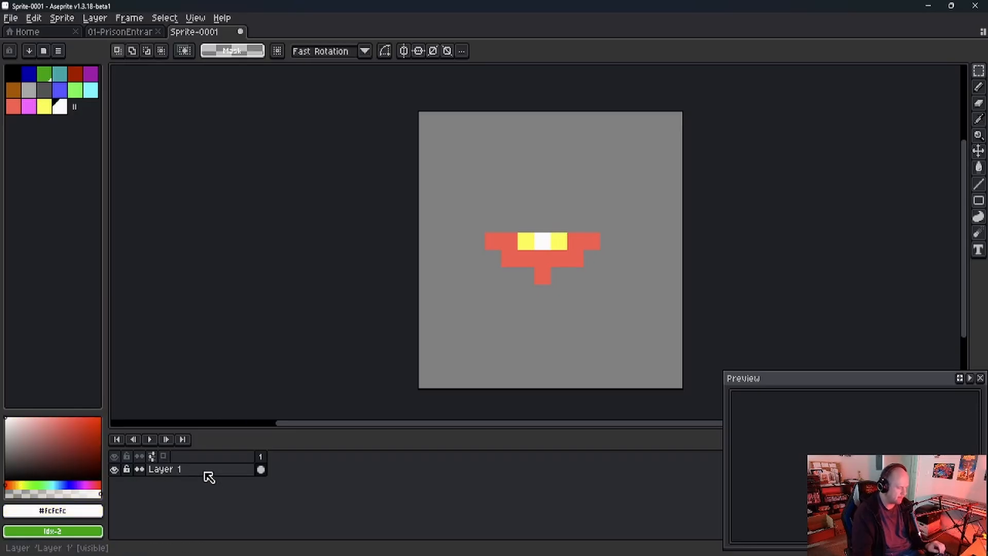
pyautogui.hotkey('shift', 'n')
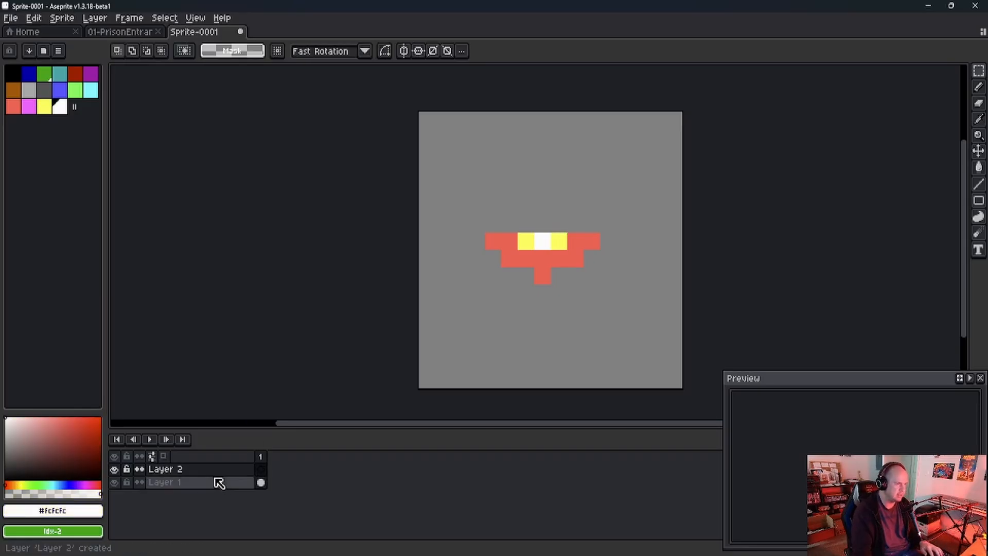
pyautogui.hotkey('ctrl', 'z')
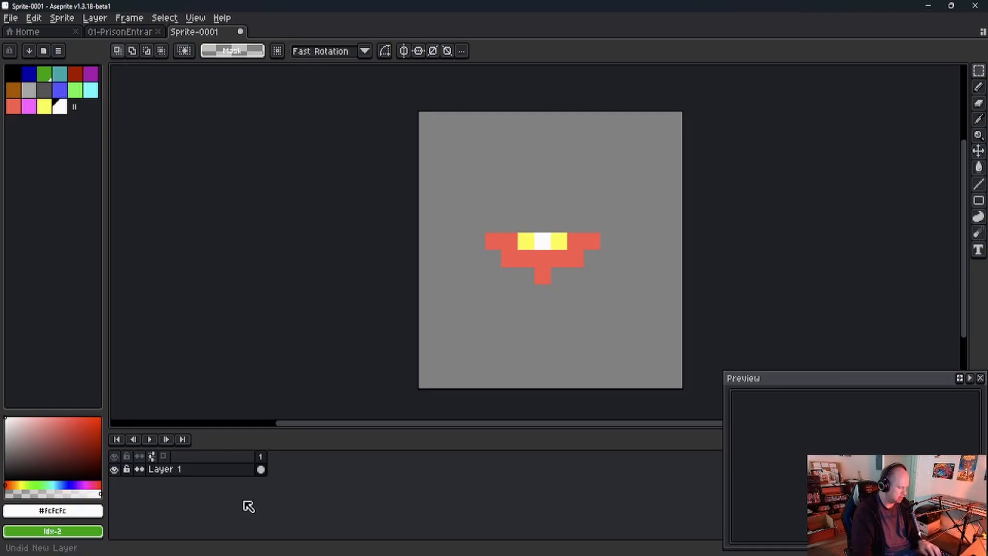
# - Add two frames that duplicate the lamp on Layer 1, for a three-frame animation
pyautogui.hotkey('alt', 'n')
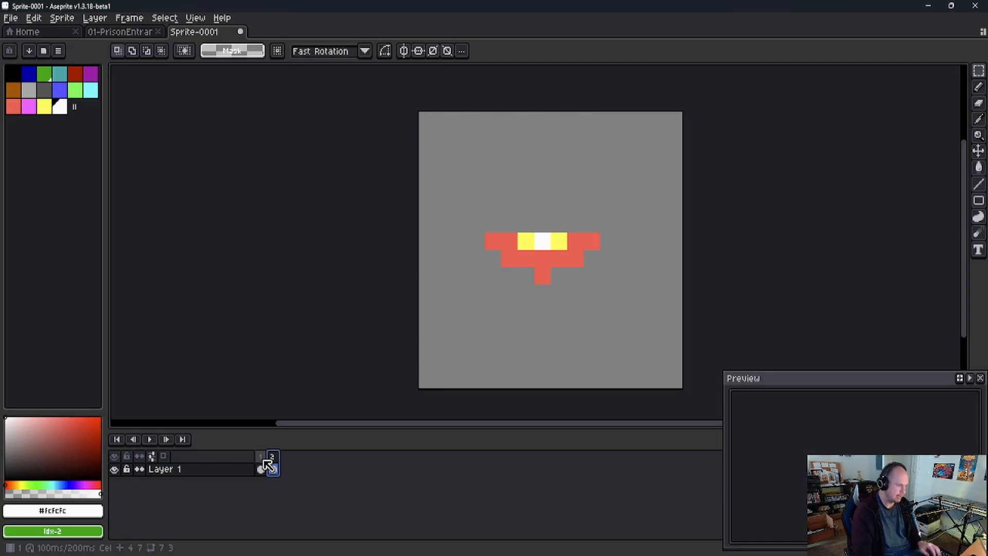
pyautogui.hotkey('alt', 'n')
# - In frame 2, paint one #fcfc54 yellow pixel beyond each end of the yellow band and one below the white centre
pyautogui.scroll(1, 523, 206)
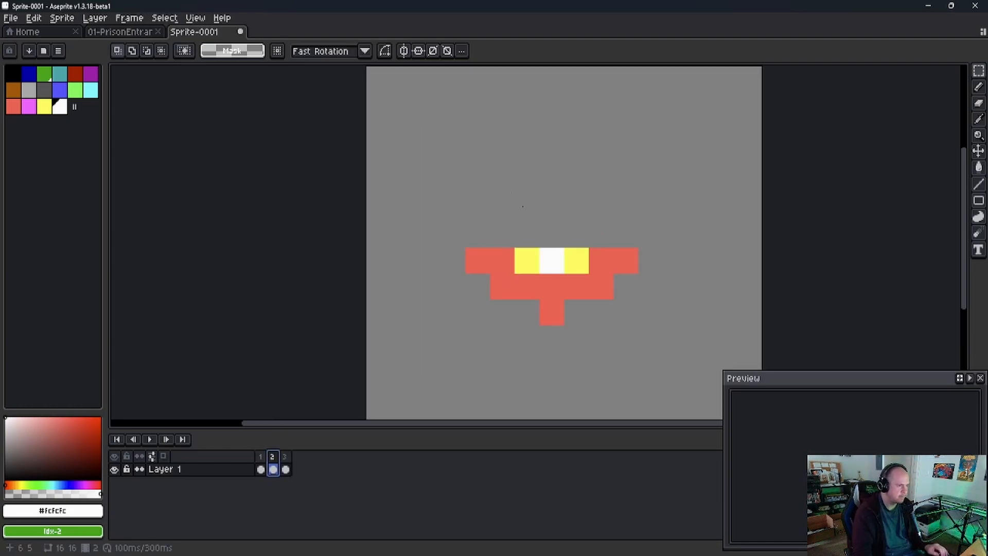
pyautogui.scroll(1, 522, 205)
pyautogui.keyDown('alt'); pyautogui.click(521, 261); pyautogui.keyUp('alt')
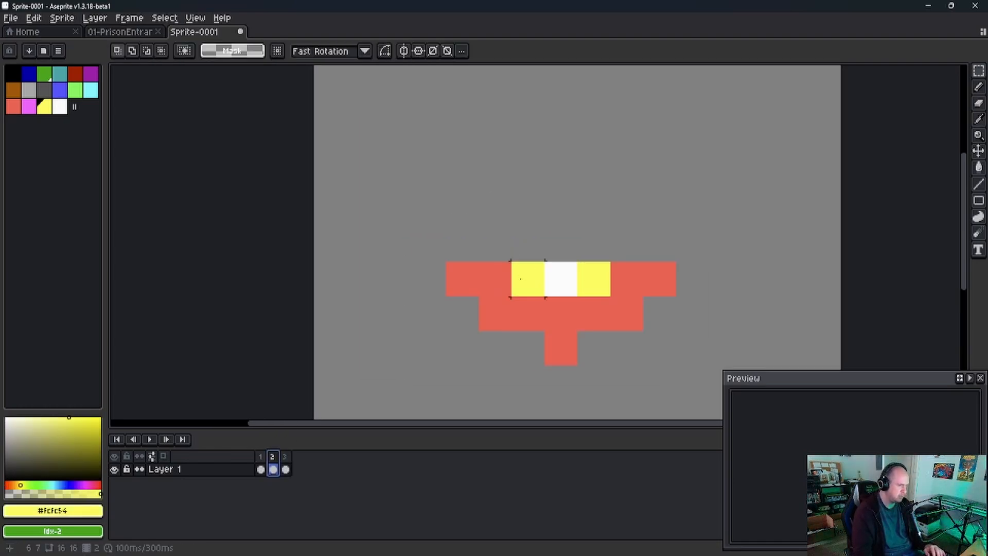
pyautogui.press('b')
pyautogui.click(504, 280)
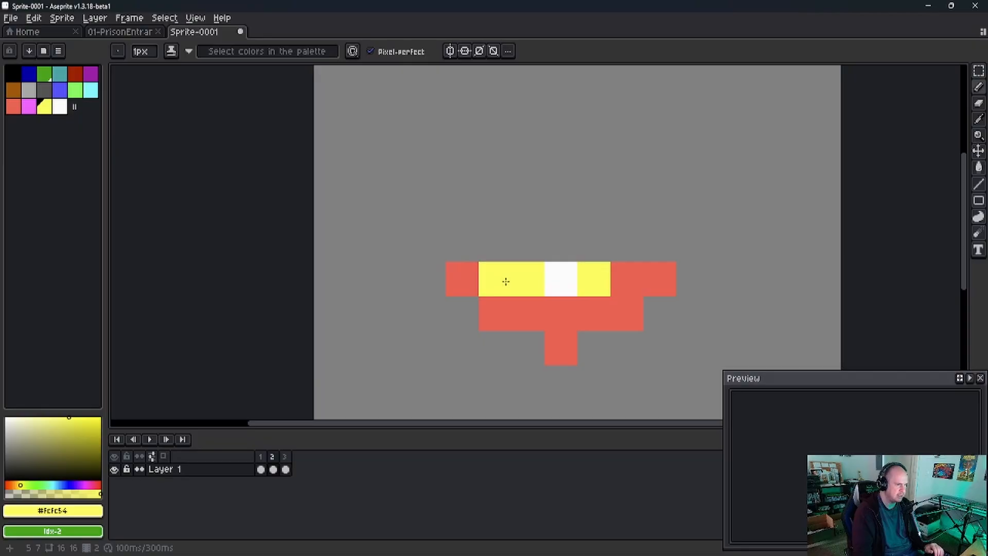
pyautogui.click(529, 313)
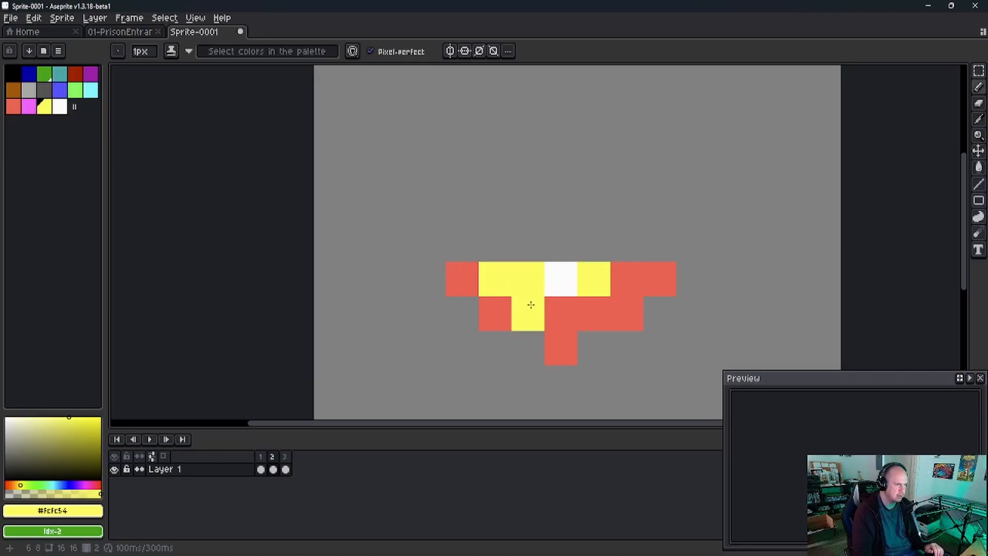
pyautogui.click(621, 283)
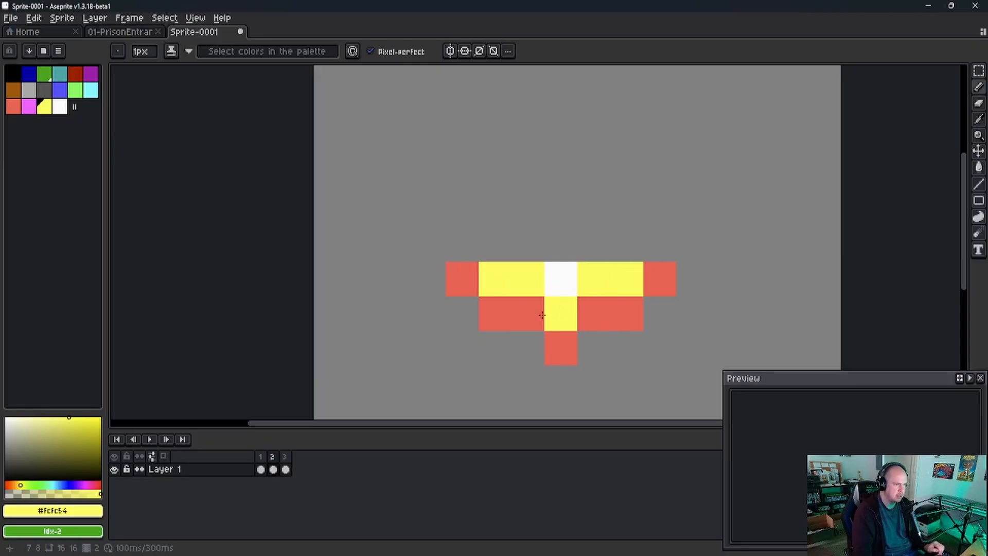
# - In frame 2, paint the pixels on either side of the lamp's top centre white and the centre #fc5454 red, and return to frame 1
pyautogui.press('i')
pyautogui.click(542, 280)
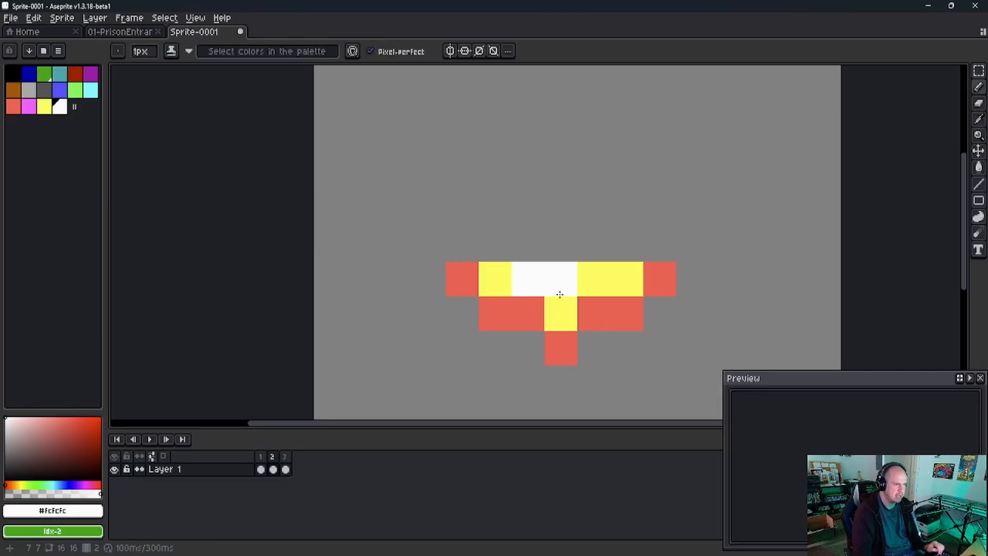
pyautogui.click(593, 280)
pyautogui.keyDown('alt'); pyautogui.click(620, 308); pyautogui.keyUp('alt')
pyautogui.click(561, 278)
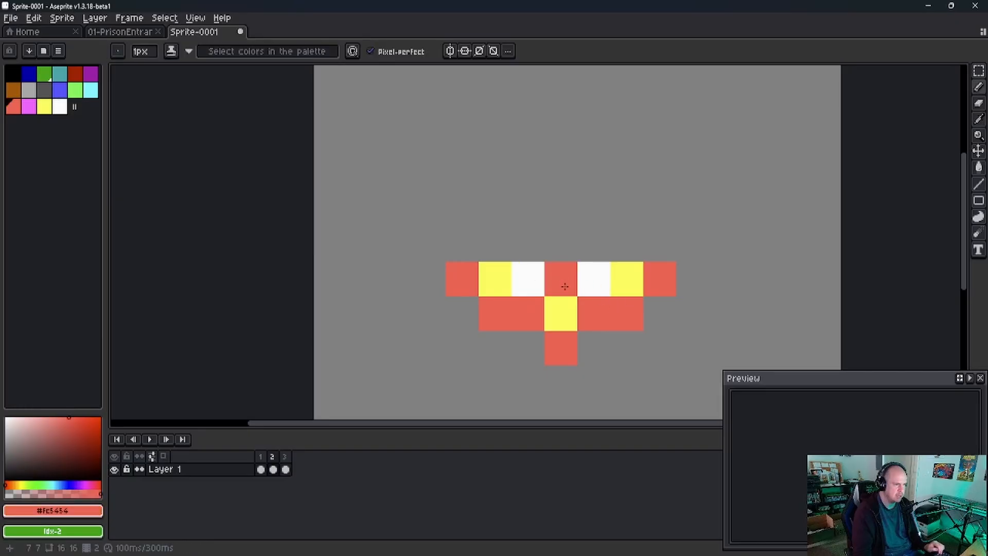
pyautogui.click(261, 459)
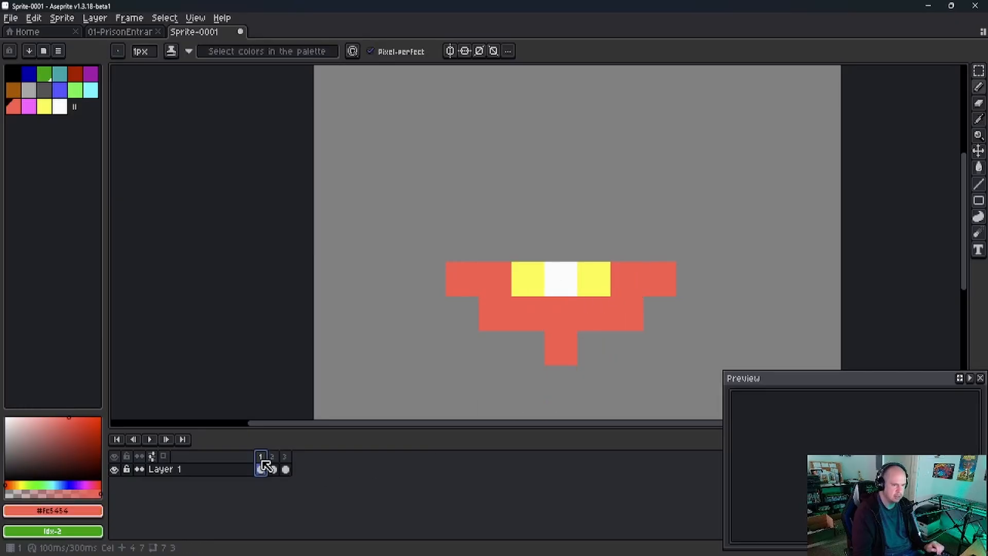
# - In frame 3, paint both ends of the lamp's upper two rows and its bottom tip #fcfc54 yellow, and the top centre #fc5454 red
pyautogui.click(275, 456)
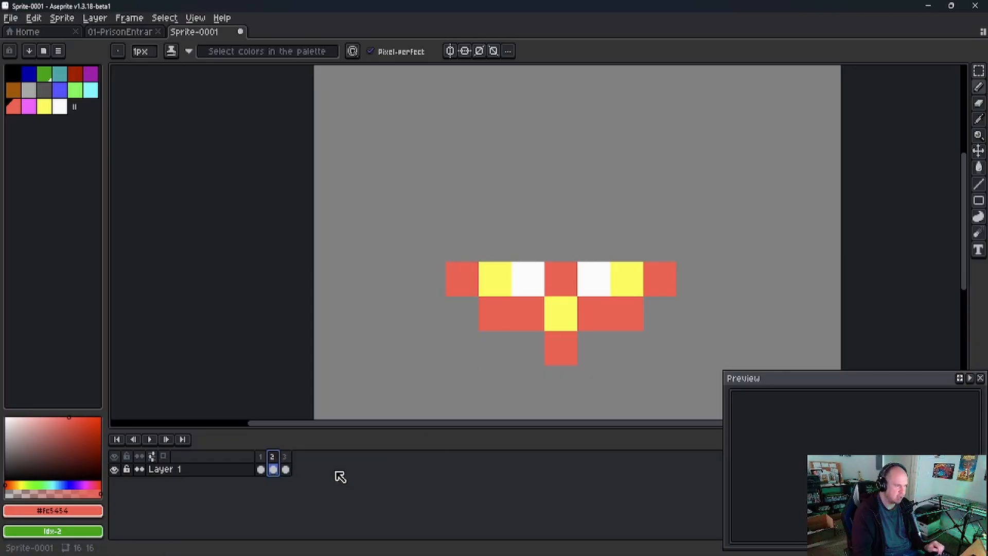
pyautogui.click(285, 469)
pyautogui.keyDown('alt'); pyautogui.click(496, 275); pyautogui.keyUp('alt')
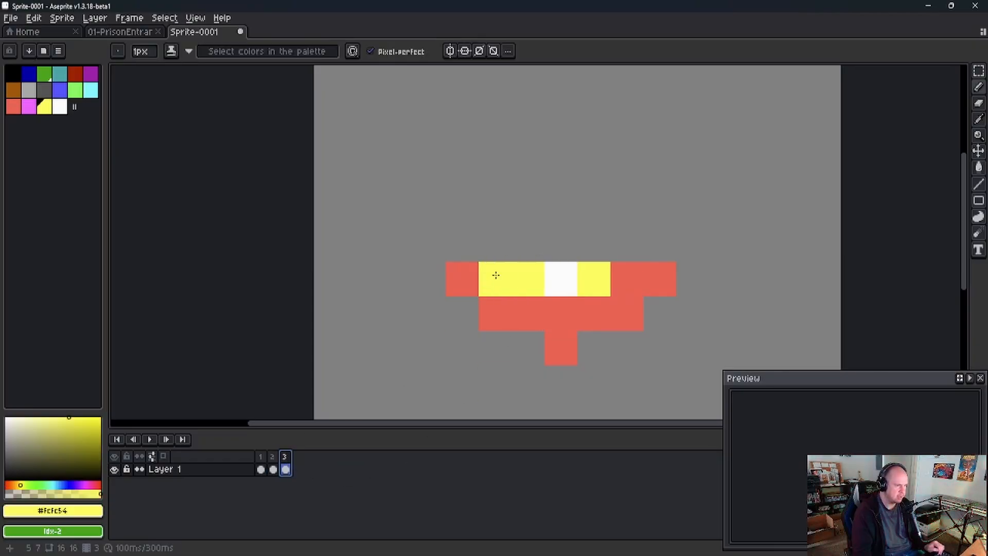
pyautogui.click(470, 280)
pyautogui.click(497, 315)
pyautogui.click(560, 345)
pyautogui.click(624, 328)
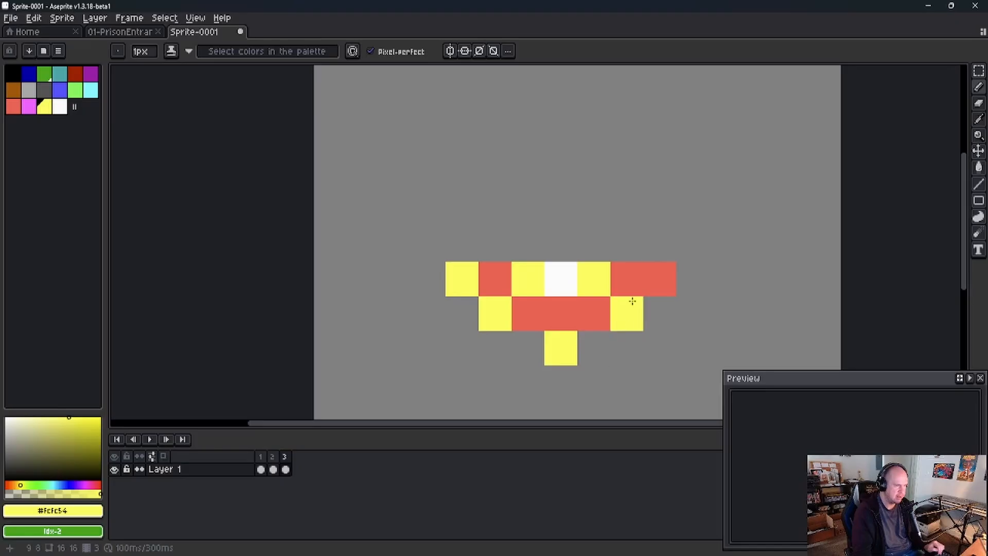
pyautogui.click(660, 279)
pyautogui.keyDown('alt'); pyautogui.click(608, 303); pyautogui.keyUp('alt')
pyautogui.click(561, 280)
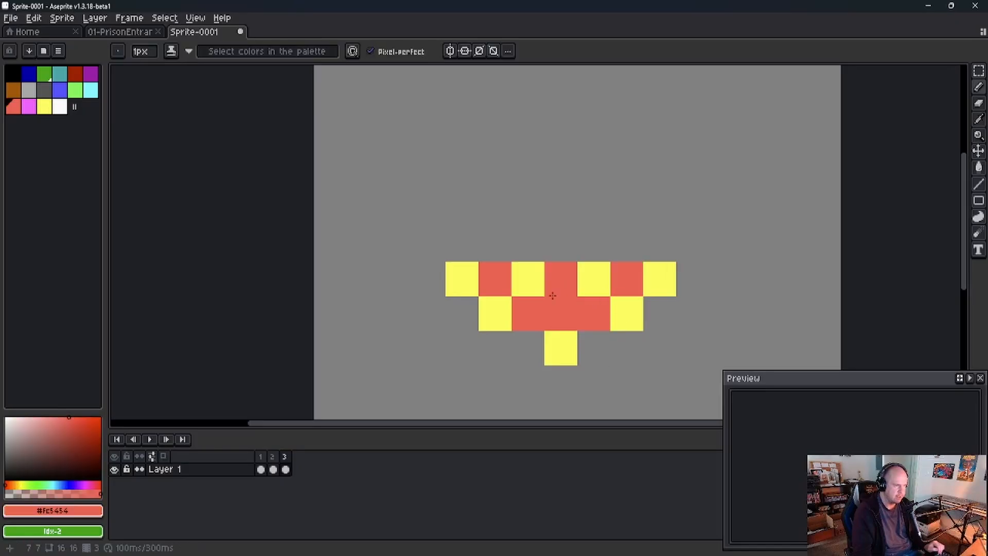
# - In frame 3, paint the top row's second pixel and the second row's centre white, and the pixels beside that centre #fcfc54 yellow
pyautogui.click(61, 106)
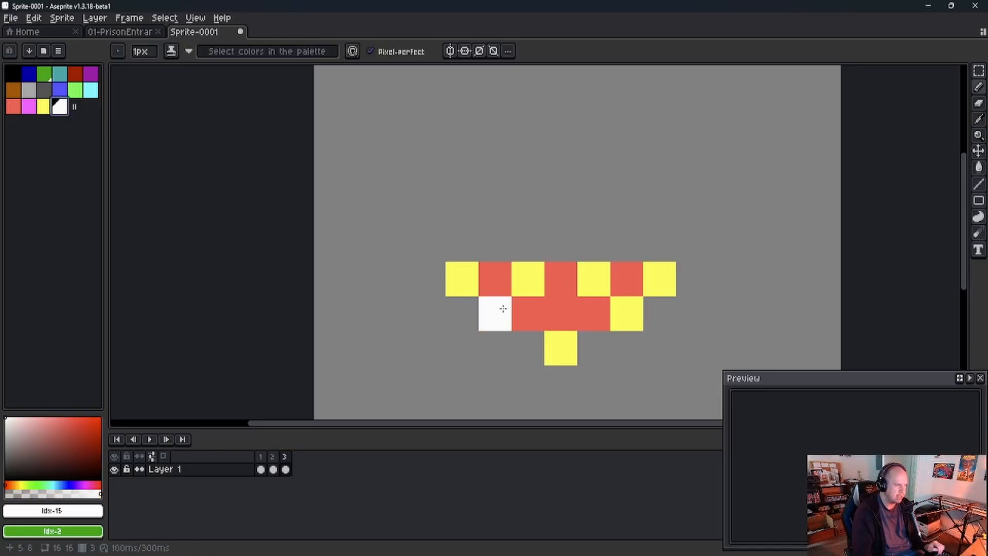
pyautogui.click(505, 289)
pyautogui.click(571, 321)
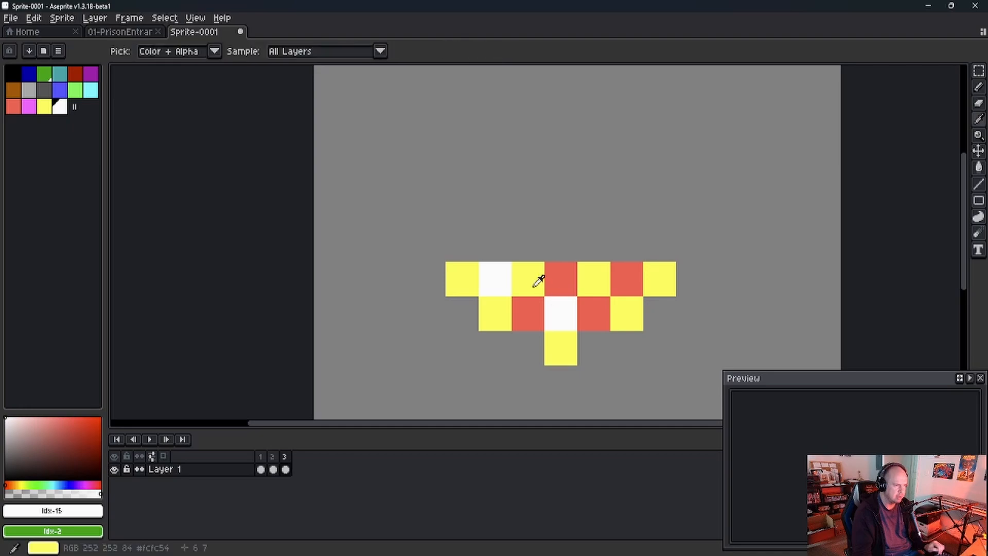
pyautogui.keyDown('alt'); pyautogui.click(535, 278); pyautogui.keyUp('alt')
pyautogui.click(529, 309)
pyautogui.click(594, 312)
# - In frame 3, make the top row #fcfcfc white except its yellow ends and red centre, and play back the animation
pyautogui.keyDown('alt'); pyautogui.click(557, 275); pyautogui.keyUp('alt')
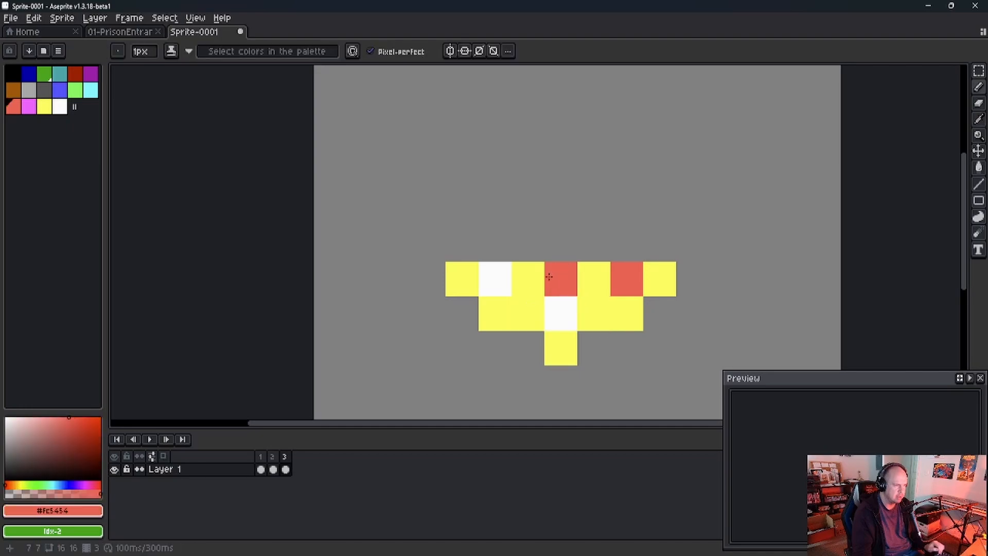
pyautogui.keyDown('alt'); pyautogui.click(509, 277); pyautogui.keyUp('alt')
pyautogui.click(530, 278)
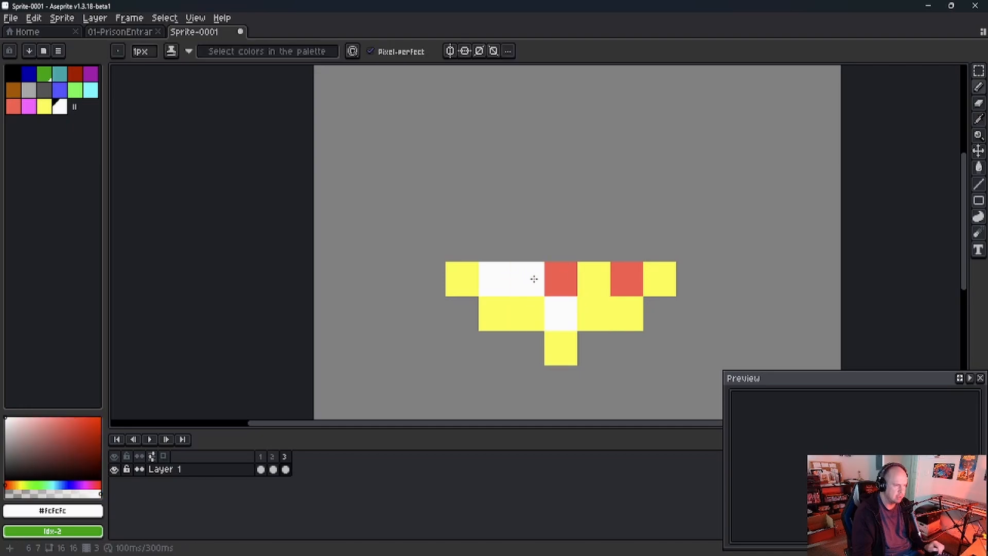
pyautogui.click(582, 278)
pyautogui.click(621, 276)
pyautogui.click(627, 306)
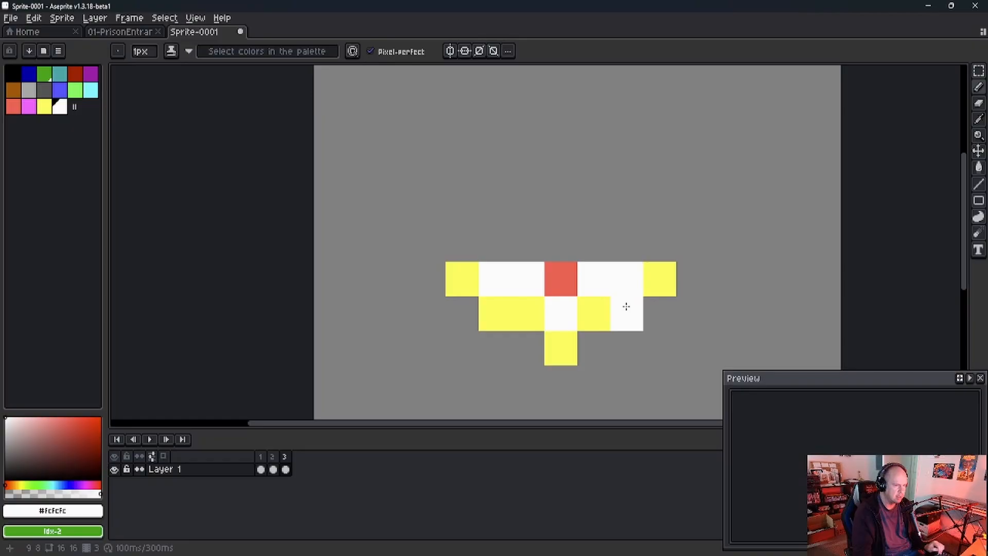
pyautogui.hotkey('ctrl', 'z')
pyautogui.click(149, 439)
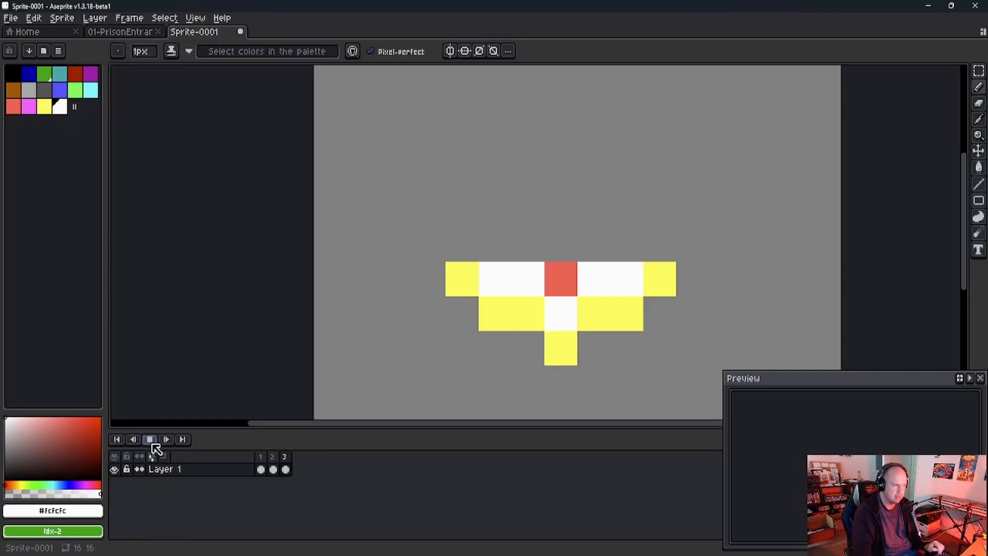
pyautogui.click(149, 439)
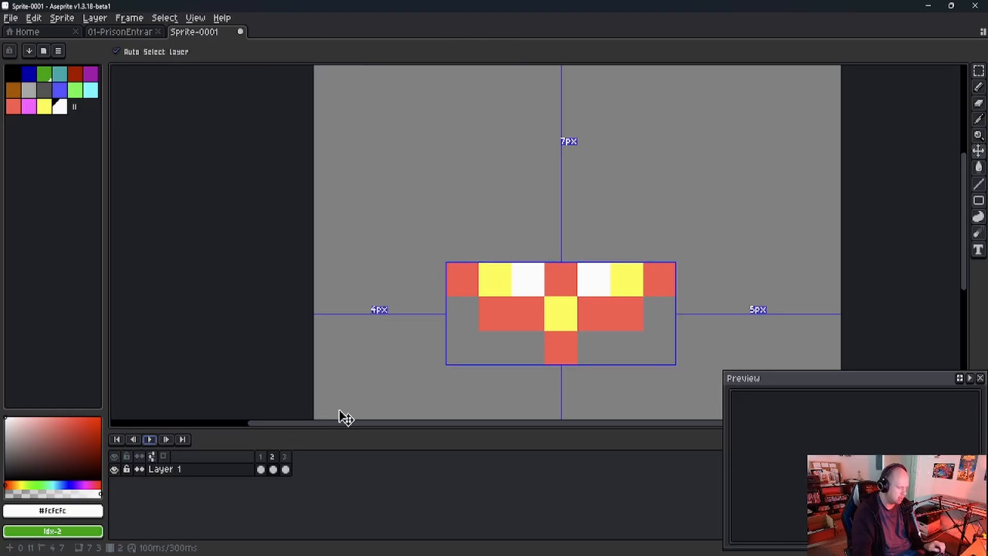
# - Save the sprite as siren in the project's assets/img/rooms/room_04 folder
pyautogui.hotkey('ctrl', 's')
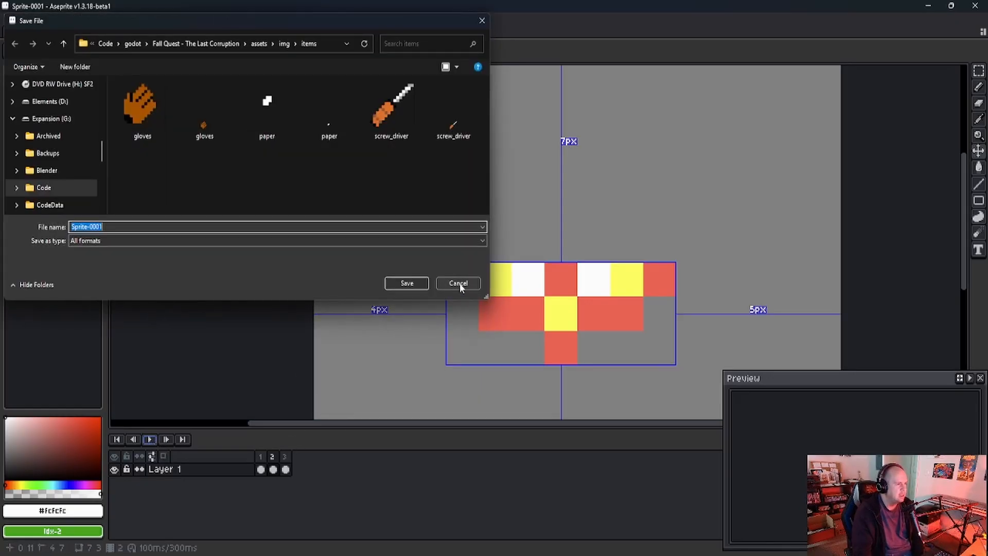
pyautogui.click(283, 44)
pyautogui.doubleClick(137, 159)
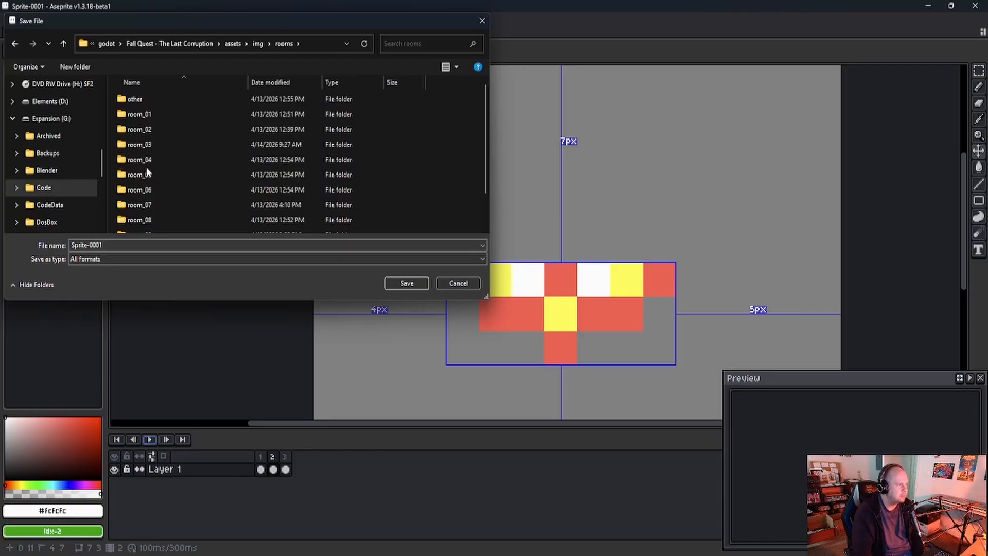
pyautogui.doubleClick(154, 163)
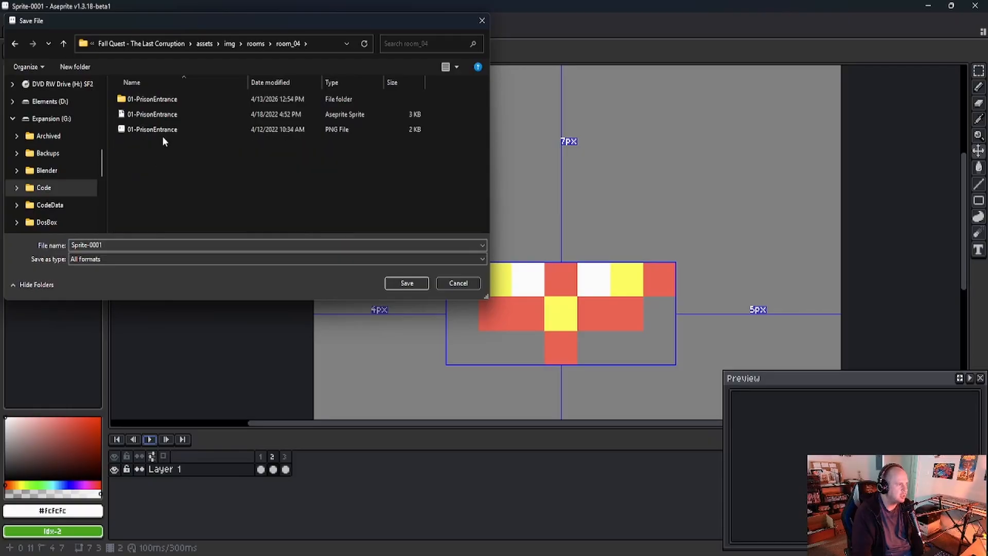
pyautogui.doubleClick(196, 245)
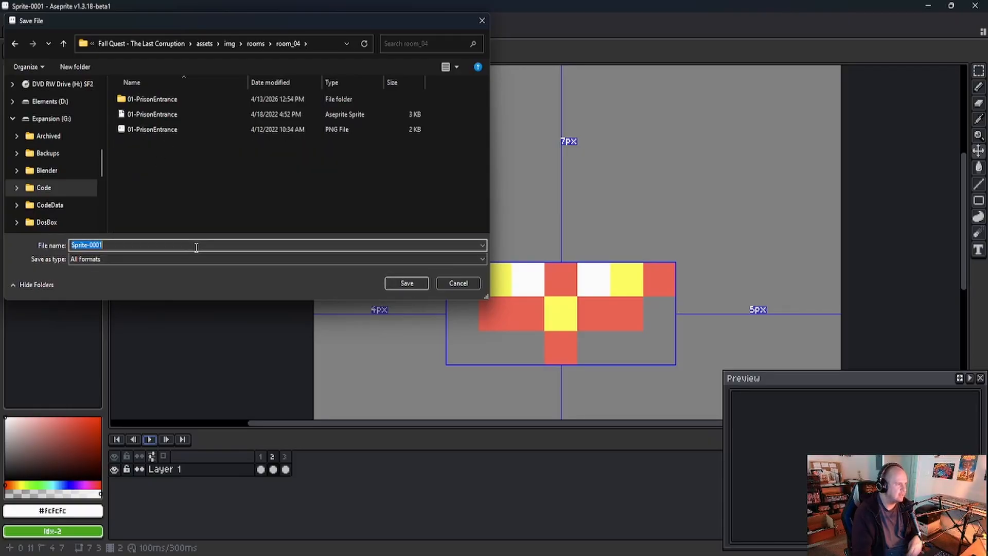
pyautogui.write('siren')
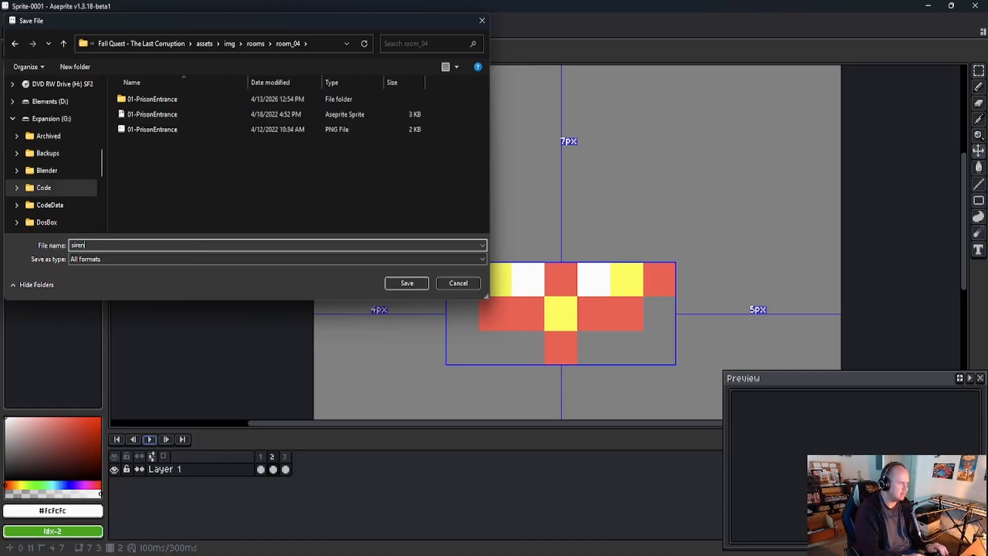
pyautogui.press('Return')
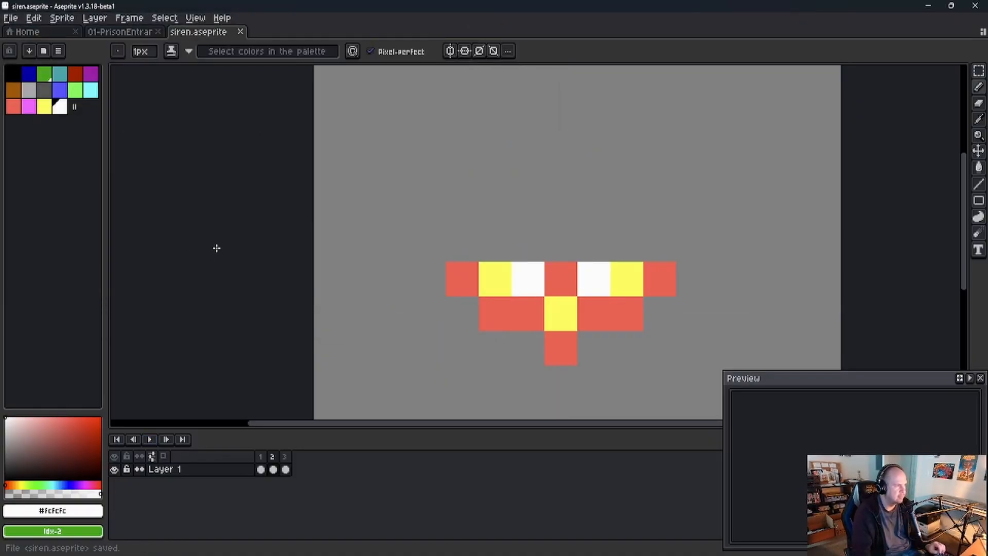
pyautogui.click(18, 19)
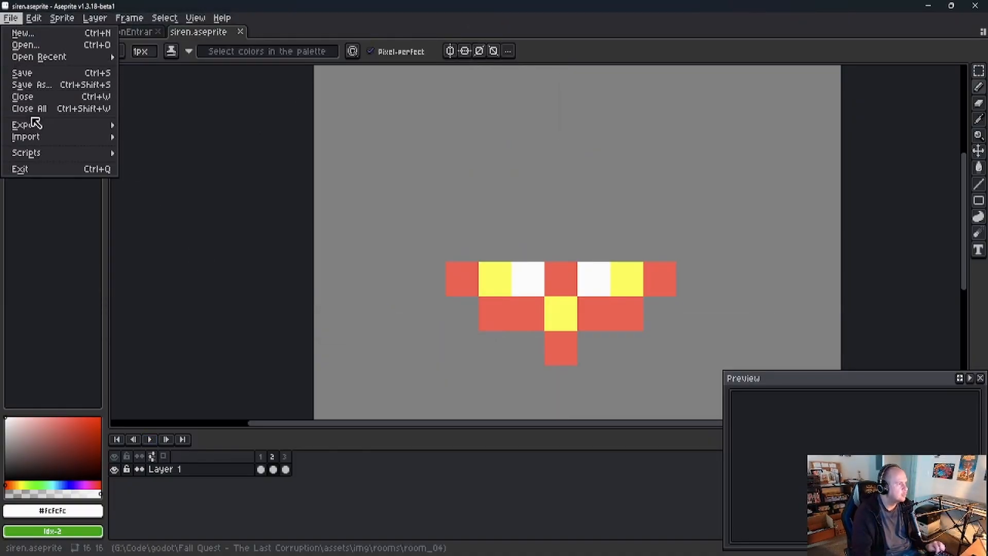
pyautogui.moveTo(33, 125)
pyautogui.click(148, 125)
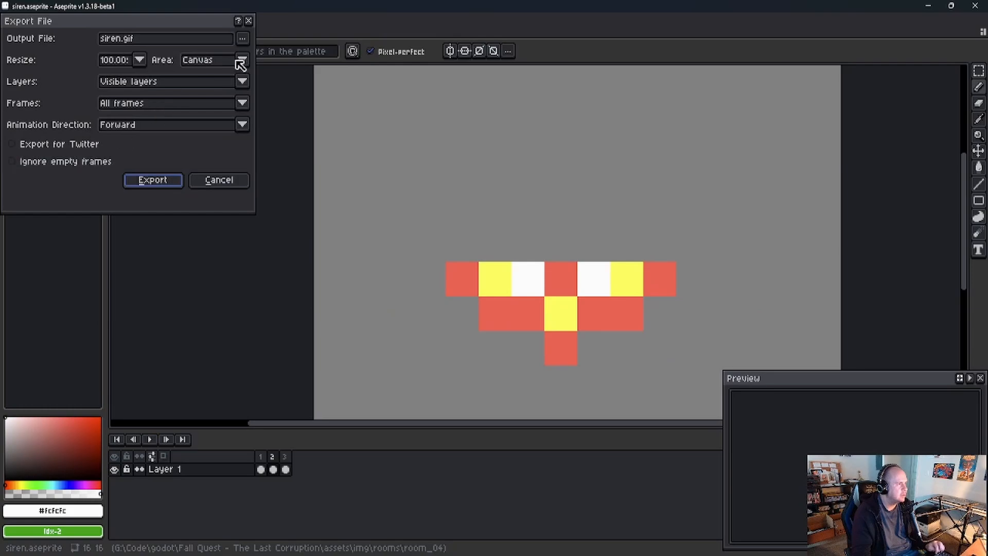
pyautogui.click(216, 181)
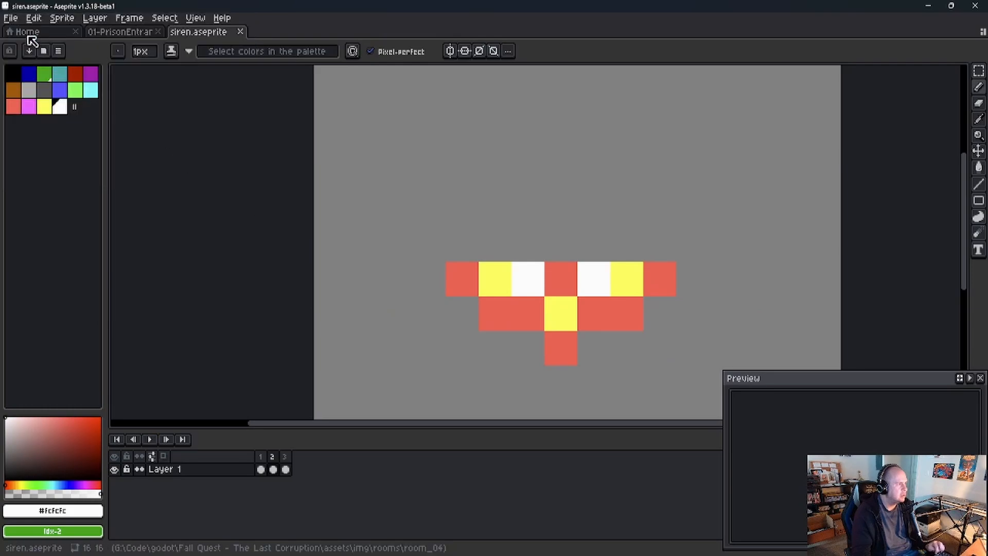
# - Generate a sprite sheet from all frames and visible layers of the siren, opening the sheet as a new sprite
pyautogui.click(11, 18)
pyautogui.moveTo(53, 126)
pyautogui.click(149, 138)
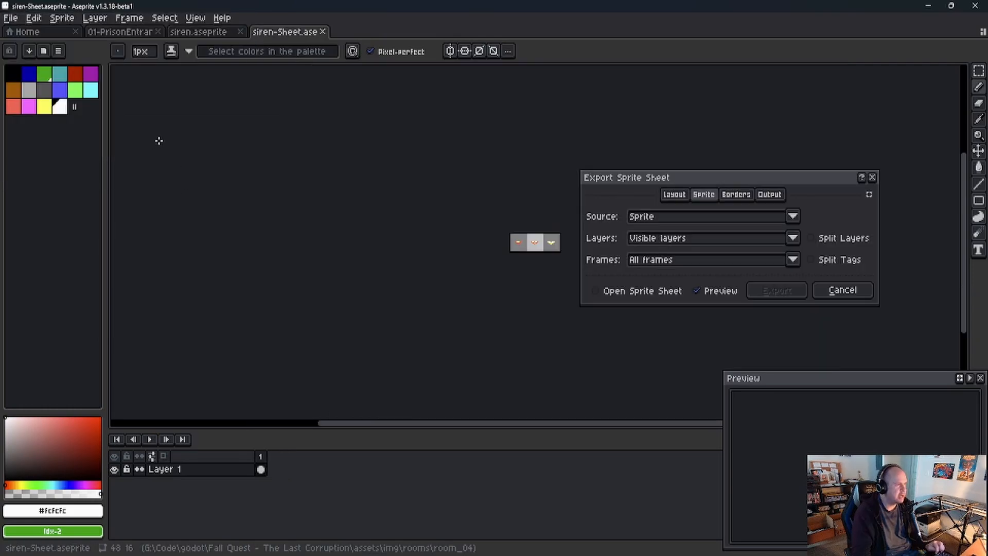
pyautogui.click(651, 293)
pyautogui.click(789, 291)
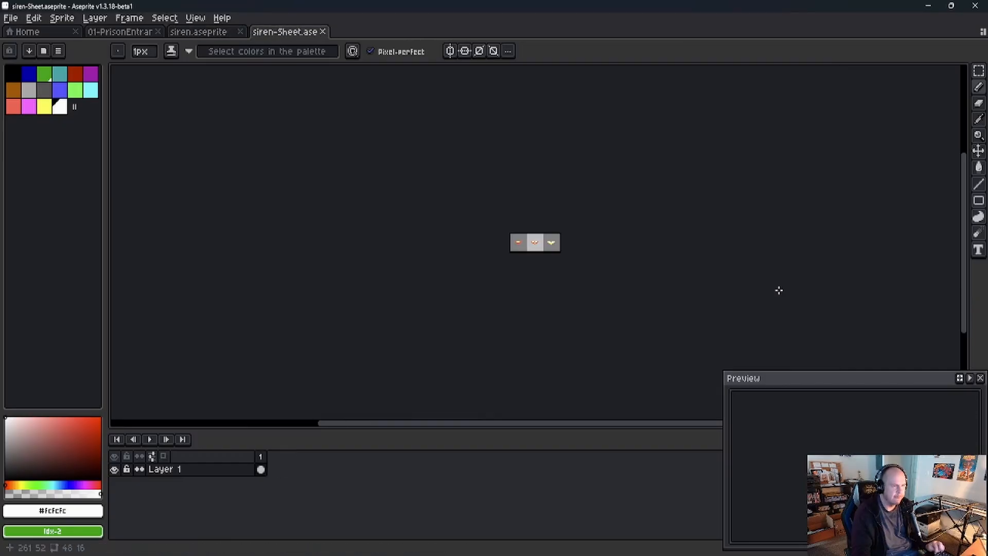
# - Export the opened sheet as siren-Sheet.png in the room_04 folder
pyautogui.click(11, 19)
pyautogui.moveTo(46, 126)
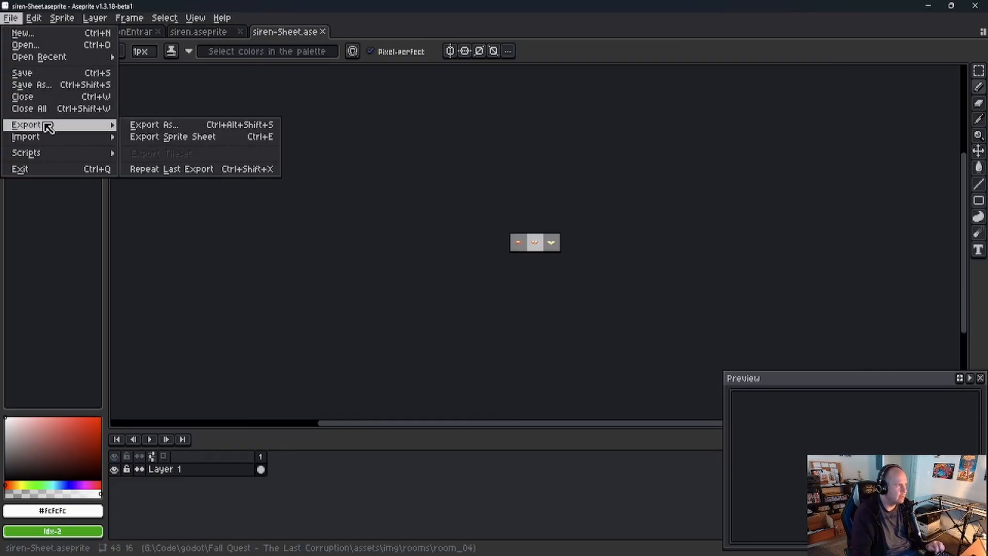
pyautogui.click(154, 125)
pyautogui.click(153, 179)
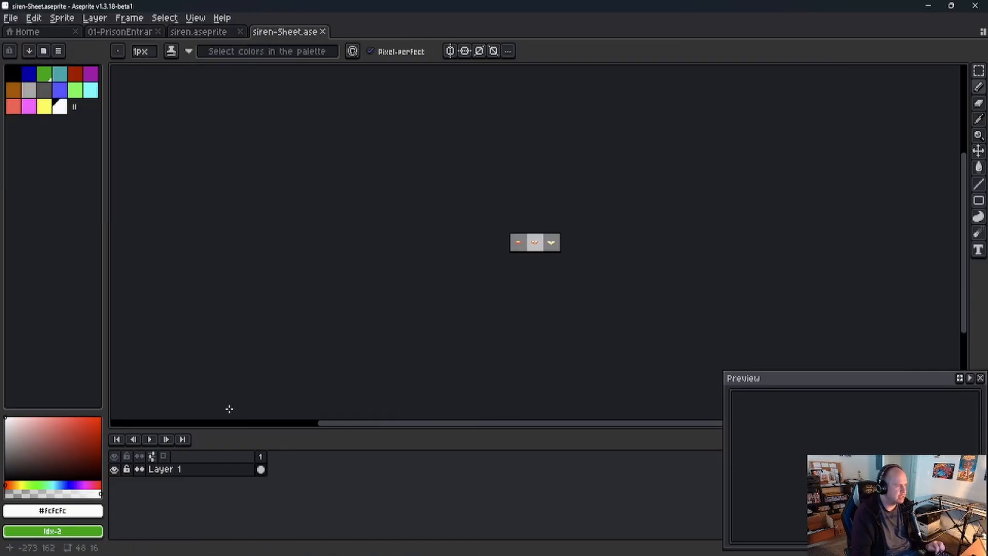
# - Switch to Godot Engine, select siren-Sheet.png in room_04 and widen the 2D viewport of the prison entrance scene
pyautogui.hotkey('alt', 'Tab')
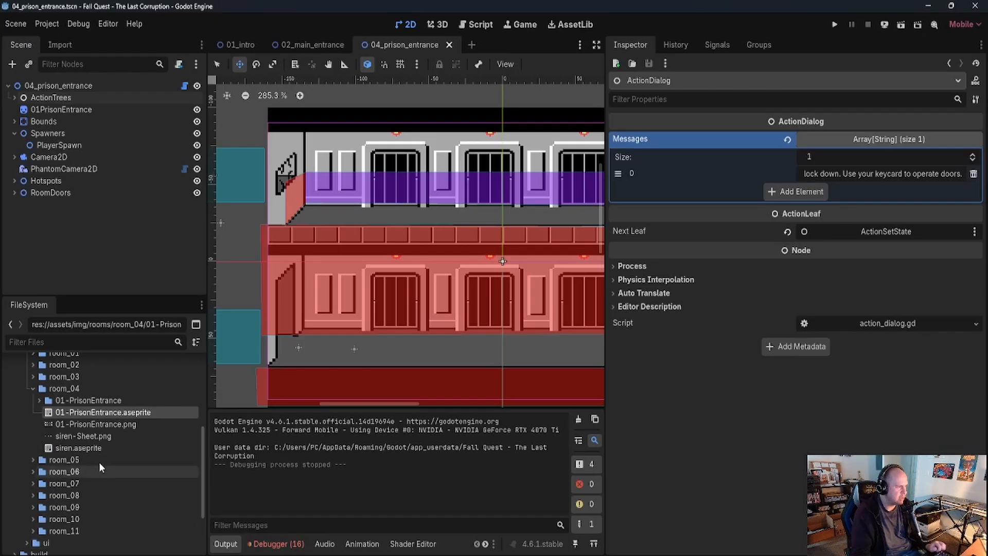
pyautogui.click(91, 438)
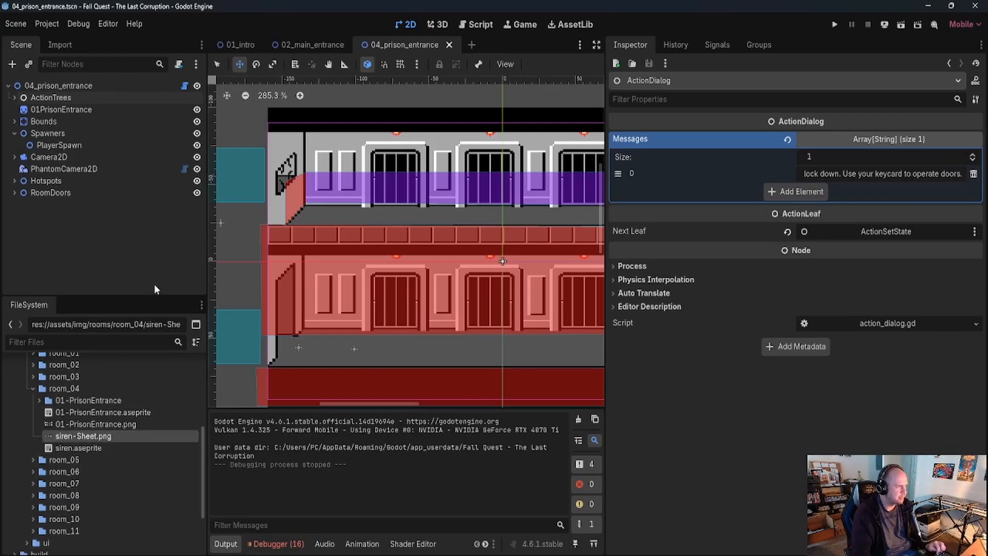
pyautogui.click(15, 135)
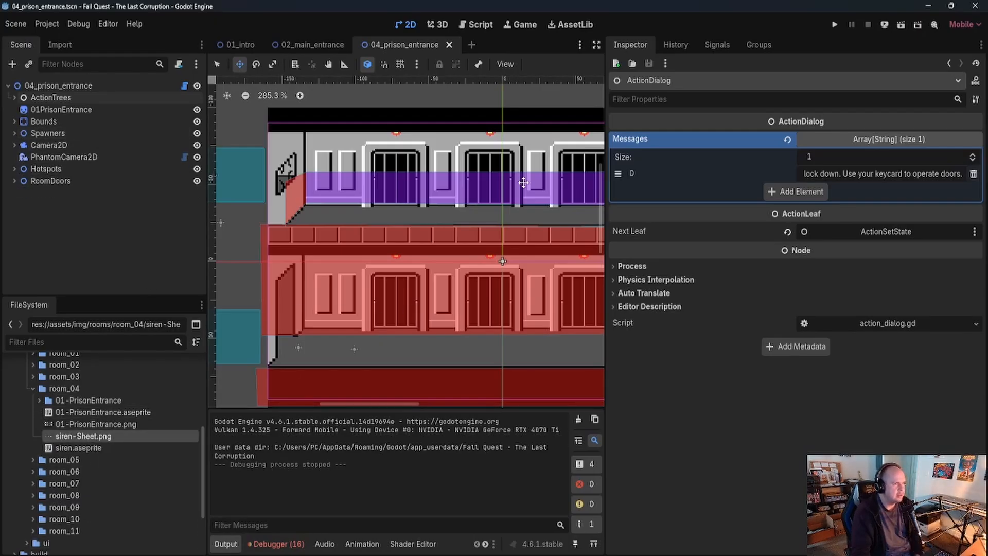
pyautogui.moveTo(604, 220); pyautogui.dragTo(748, 219)
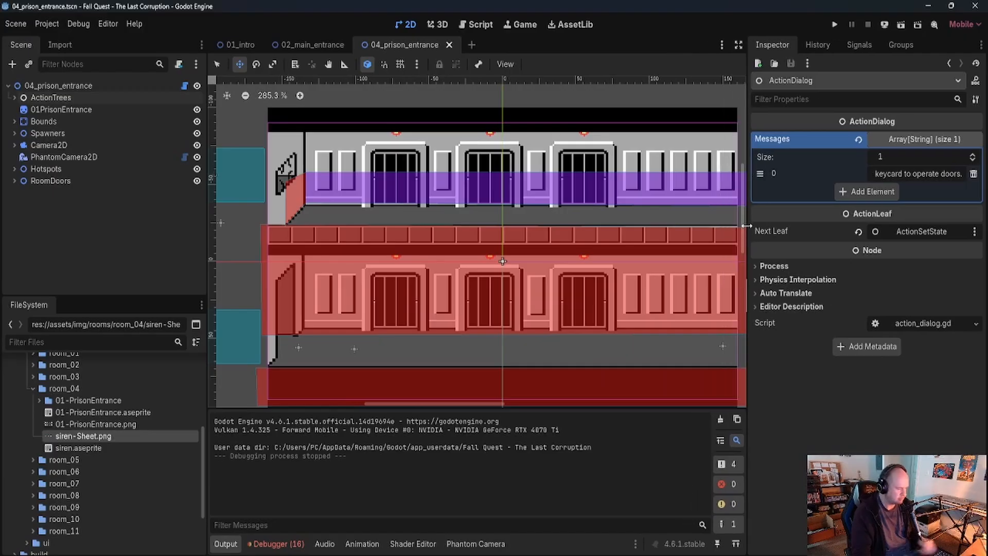
# - Create a new scene with a Hotspot root node and name that node SirenLight
pyautogui.click(472, 46)
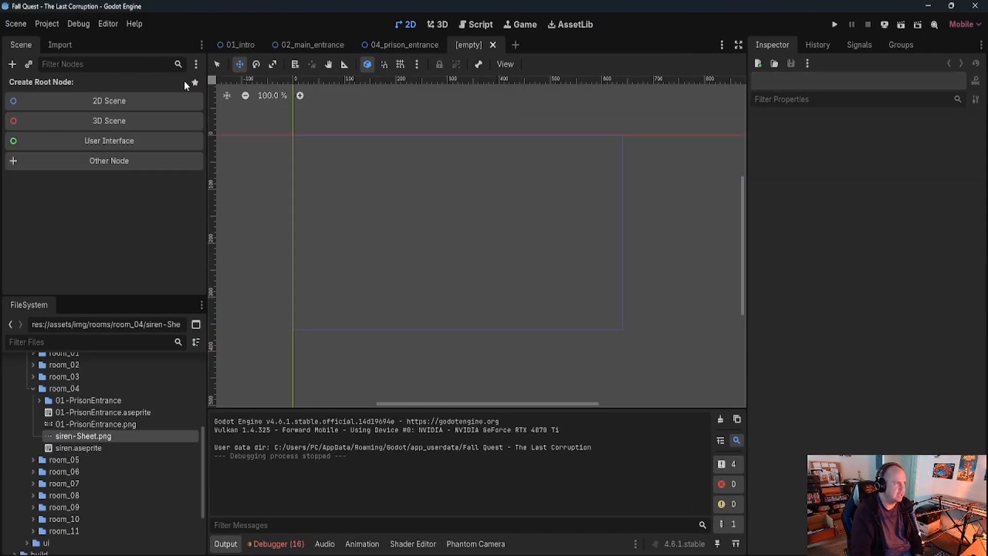
pyautogui.click(119, 162)
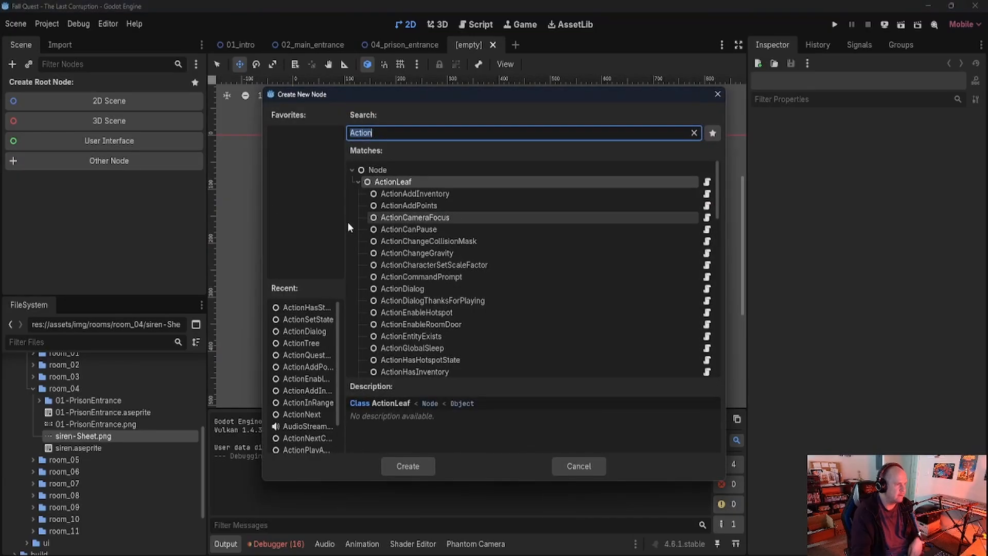
pyautogui.write('Hotspo')
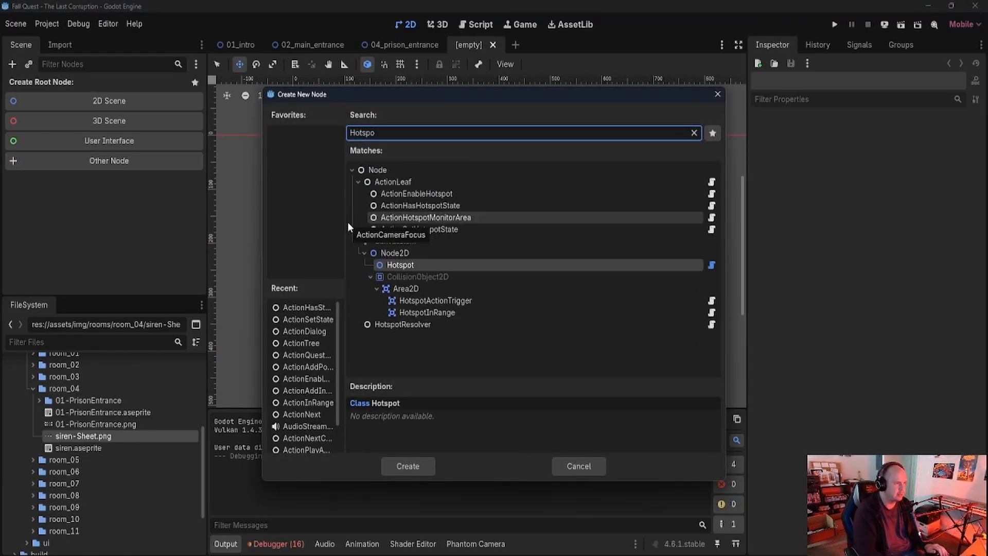
pyautogui.press('Return')
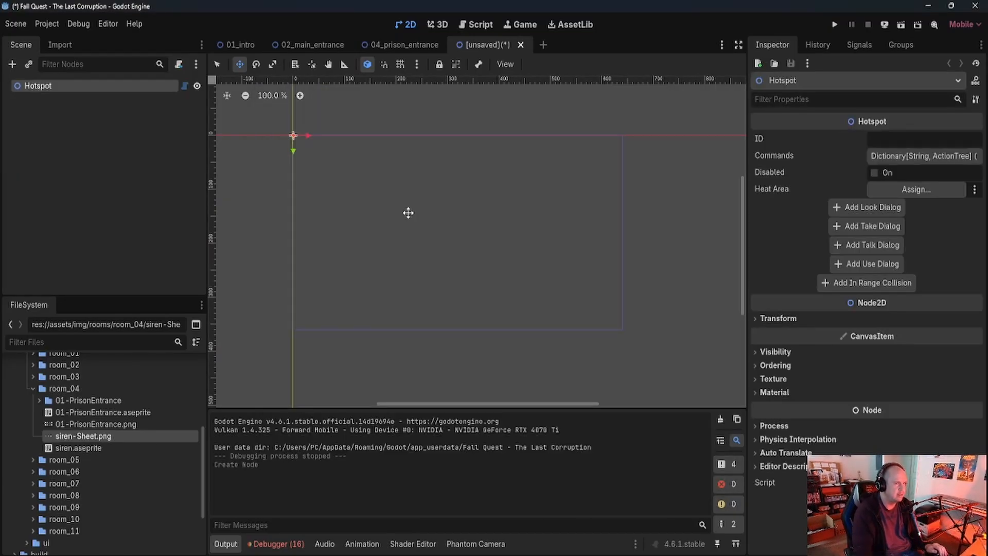
pyautogui.doubleClick(94, 88)
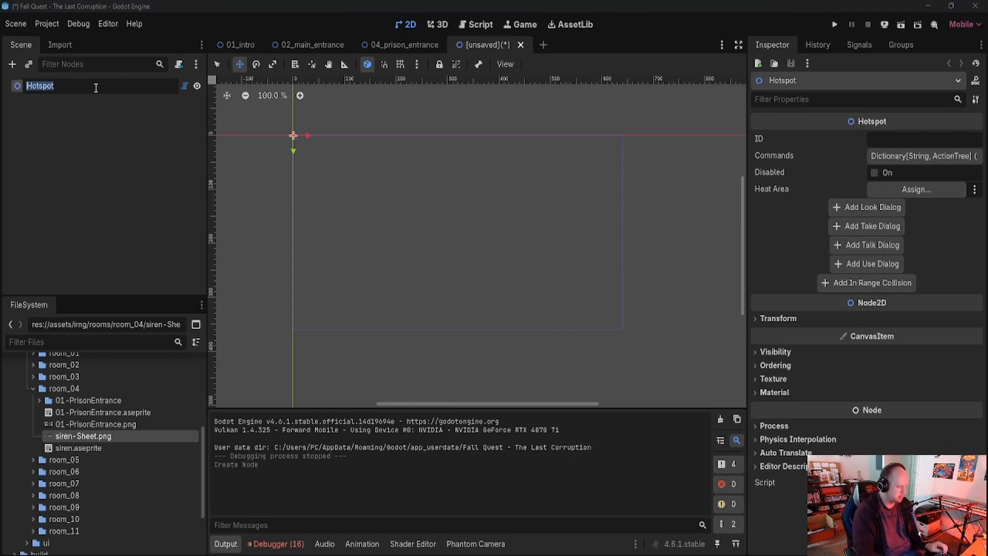
pyautogui.write('Si')
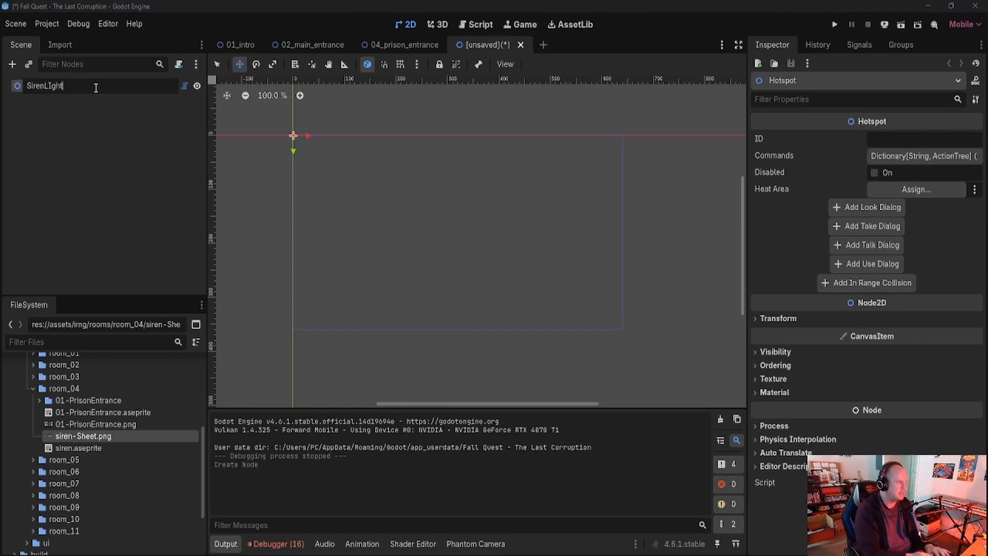
pyautogui.write('renLight')
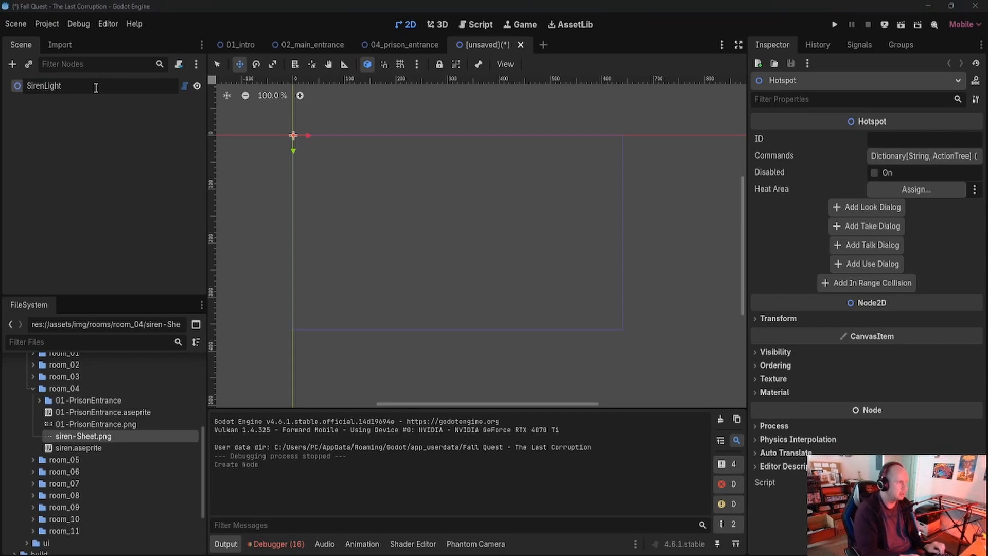
# - Save the scene as siren_light.tscn in a new environment folder inside scenes/game/rooms
pyautogui.press('Return')
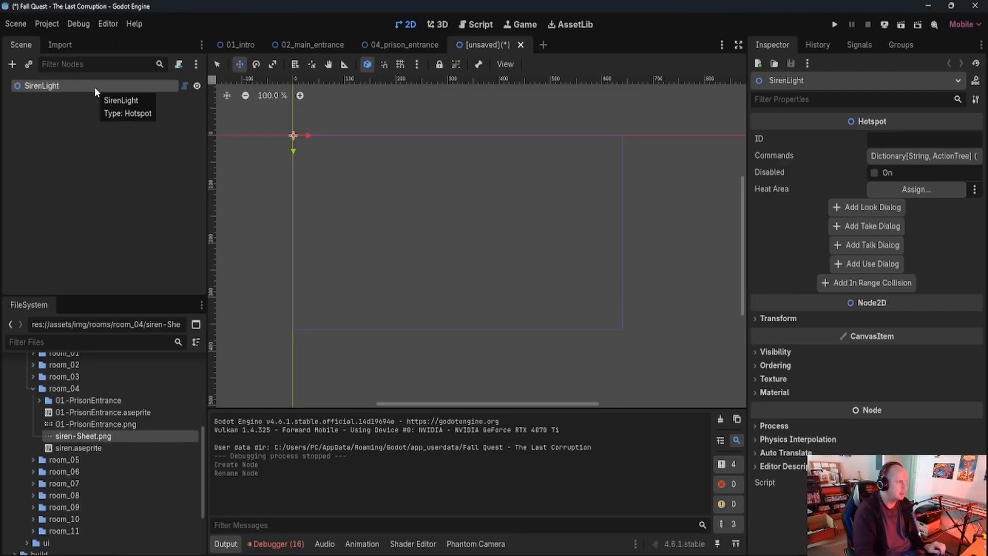
pyautogui.hotkey('ctrl', 's')
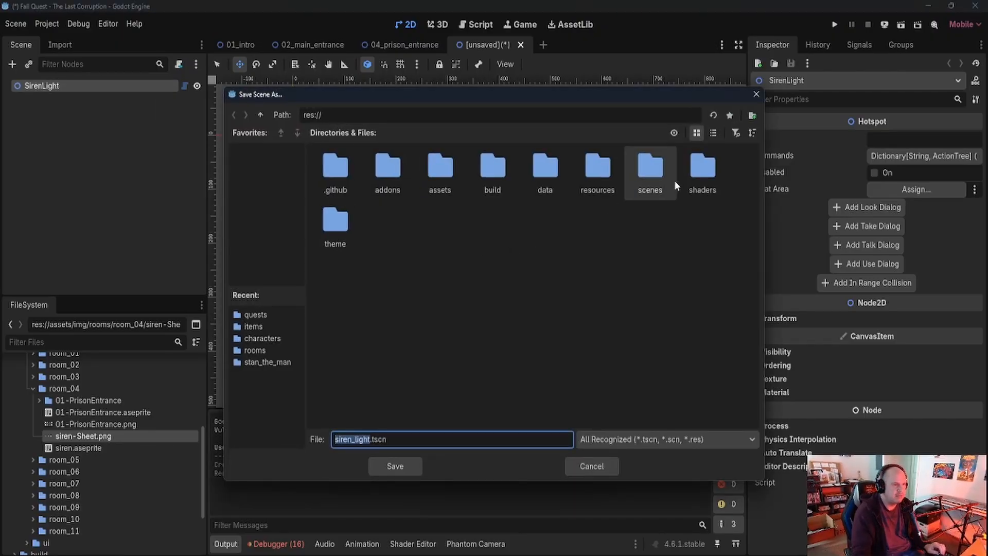
pyautogui.doubleClick(652, 170)
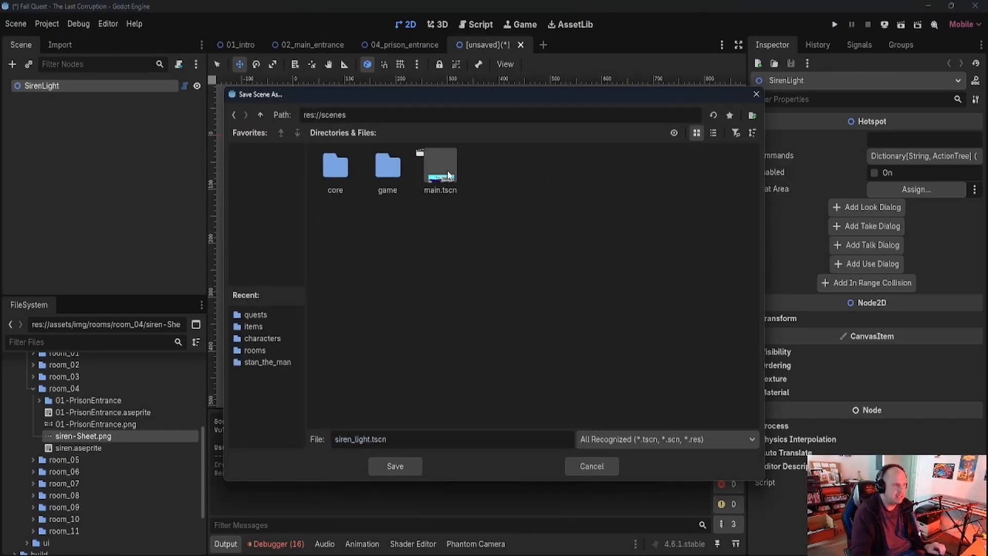
pyautogui.doubleClick(395, 170)
pyautogui.doubleClick(395, 170)
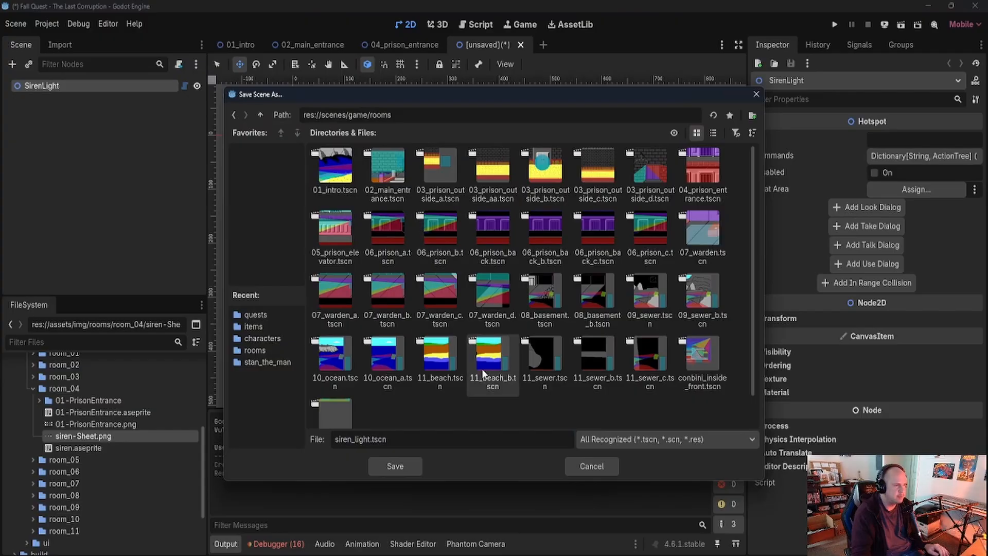
pyautogui.click(753, 115)
pyautogui.click(511, 293)
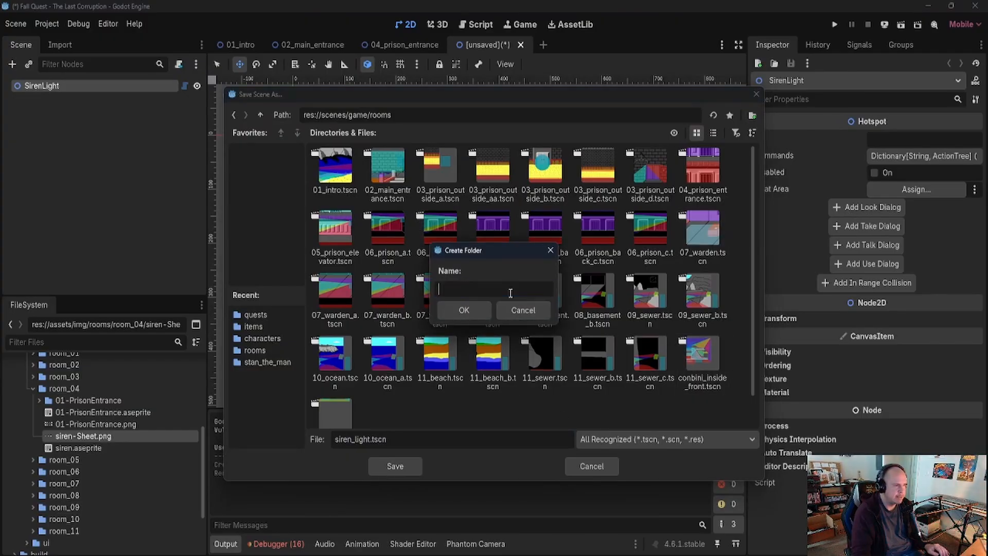
pyautogui.write('envi')
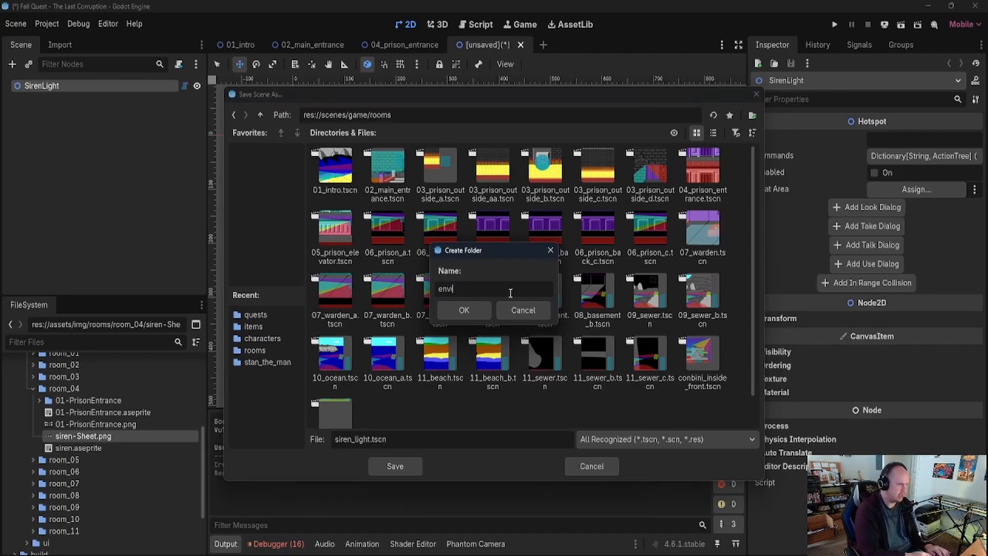
pyautogui.write('ronment')
pyautogui.press('Return')
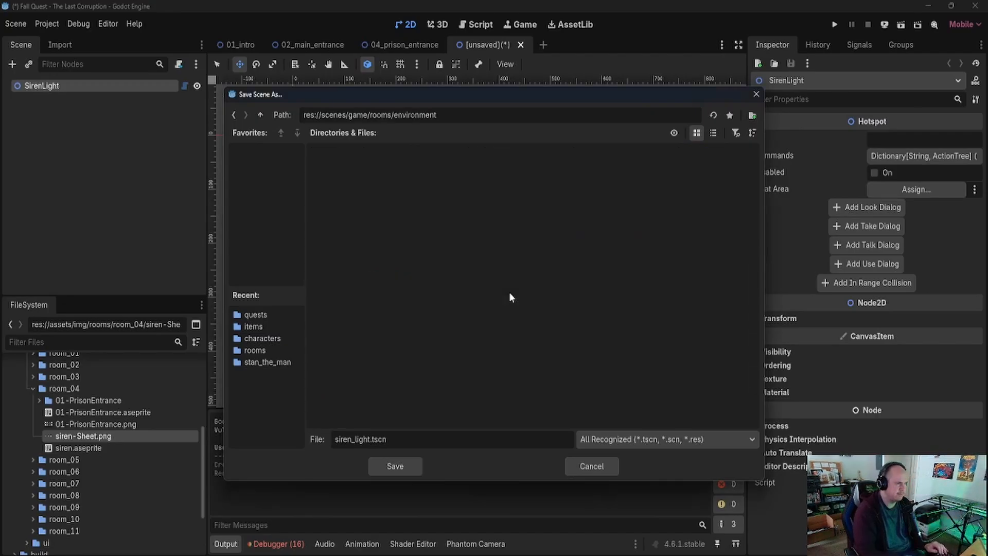
pyautogui.click(395, 467)
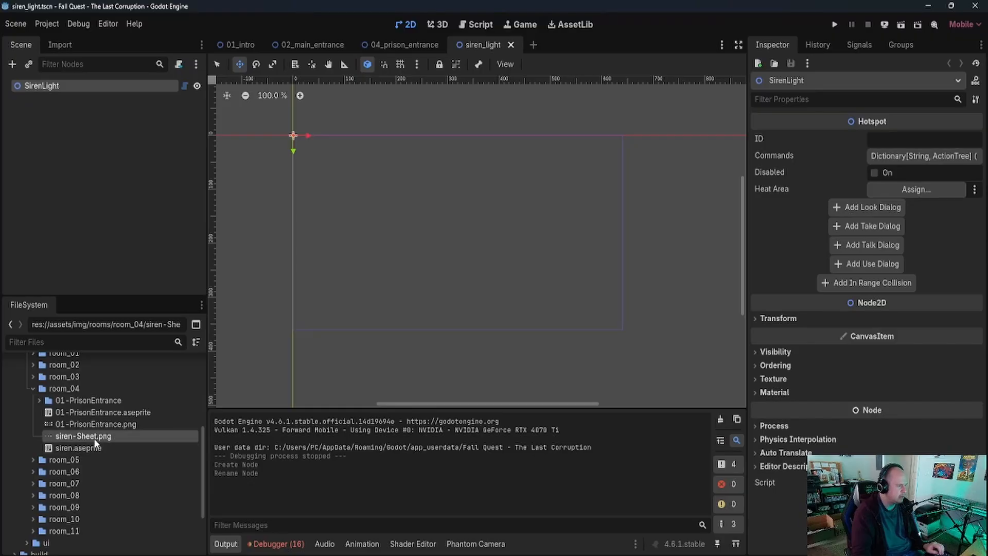
# - Add siren-Sheet.png as a sprite in the SirenLight scene and reset its position to the origin
pyautogui.moveTo(94, 438); pyautogui.dragTo(464, 241)
pyautogui.click(767, 234)
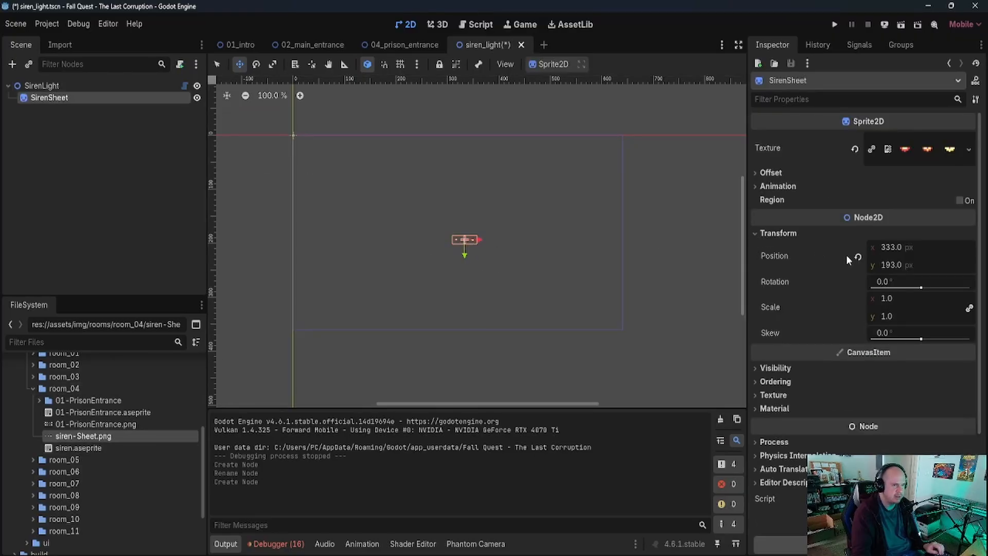
pyautogui.click(851, 258)
pyautogui.scroll(1, 296, 150)
pyautogui.scroll(7, 296, 158)
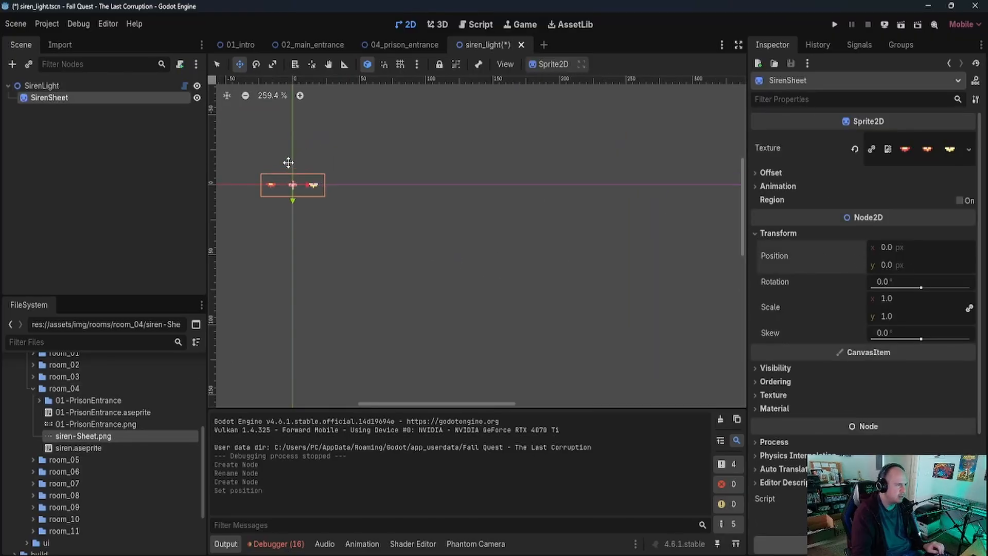
pyautogui.moveTo(315, 192); pyautogui.dragTo(449, 235, button='middle')
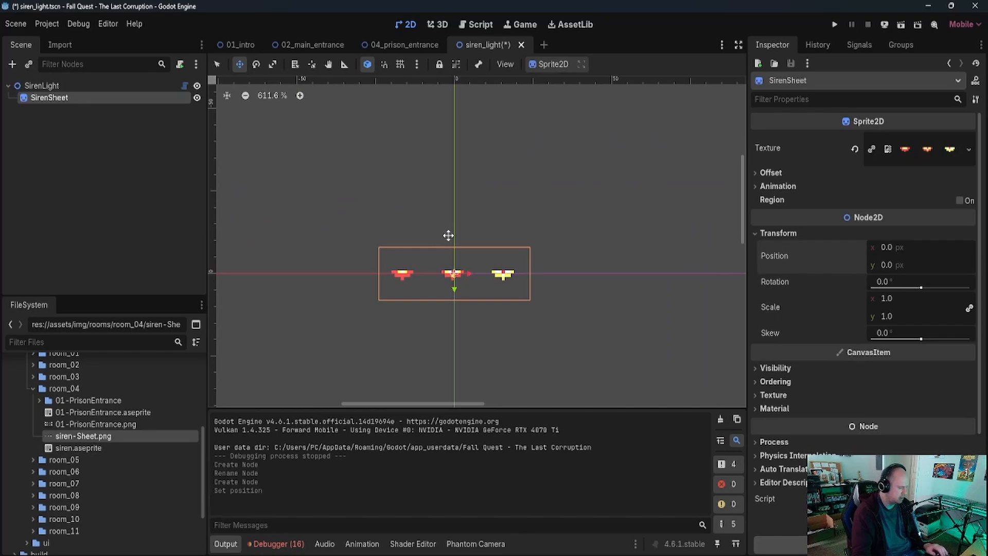
pyautogui.press('f')
pyautogui.scroll(6, 528, 255)
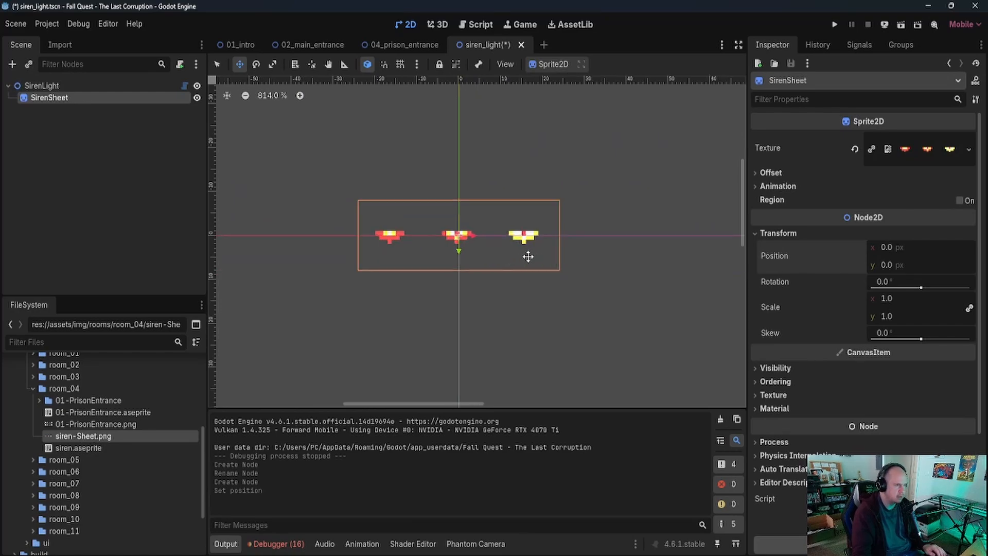
pyautogui.press('f')
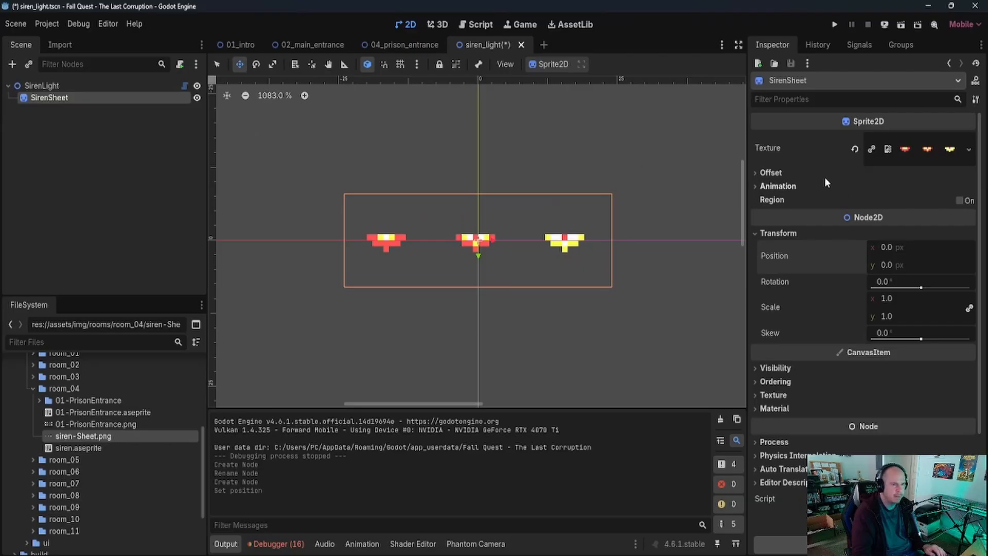
# - Set the SirenSheet sprite's Hframes to 3 and save the scene
pyautogui.click(760, 186)
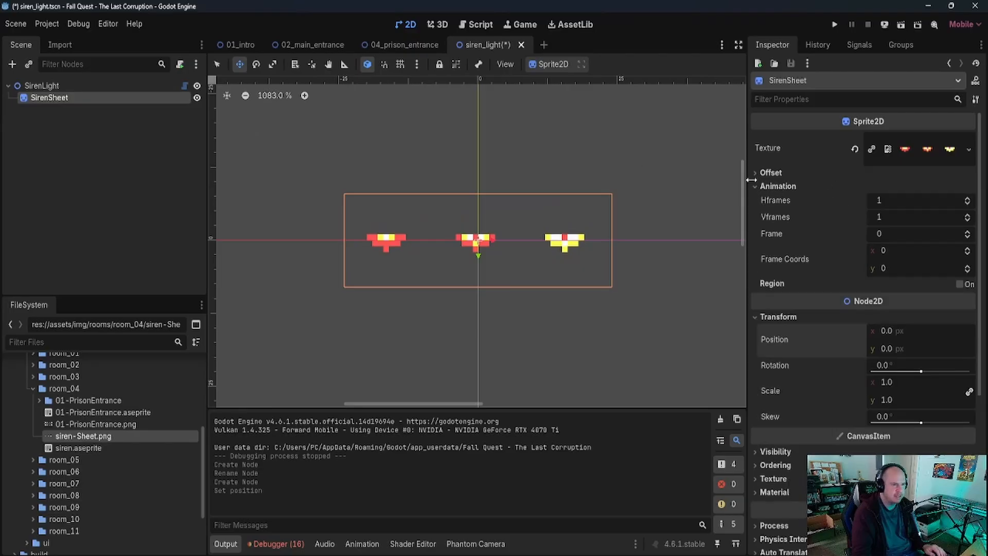
pyautogui.click(891, 201)
pyautogui.write('3')
pyautogui.press('Return')
pyautogui.hotkey('ctrl', 's')
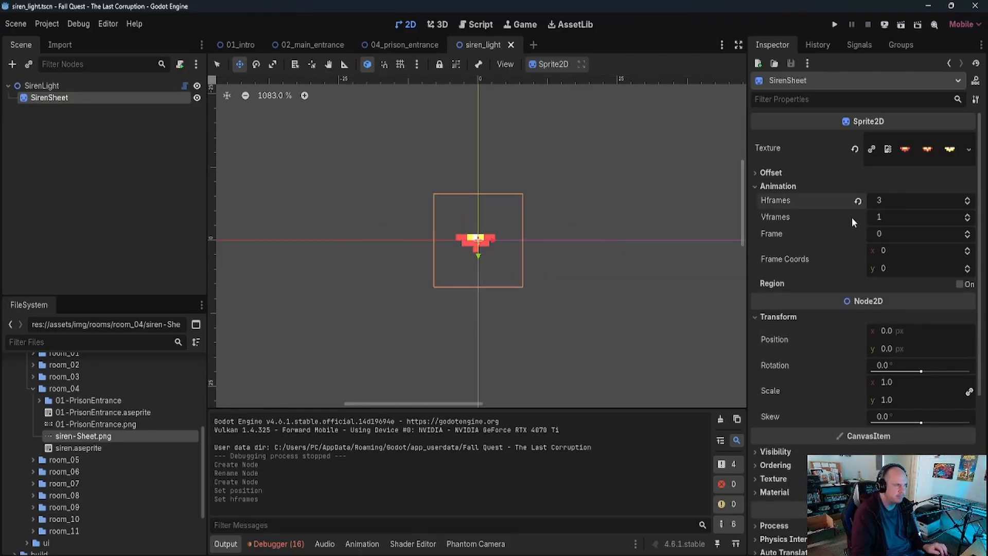
# - Add an AnimationPlayer node as a child of SirenLight
pyautogui.rightClick(54, 85)
pyautogui.click(91, 113)
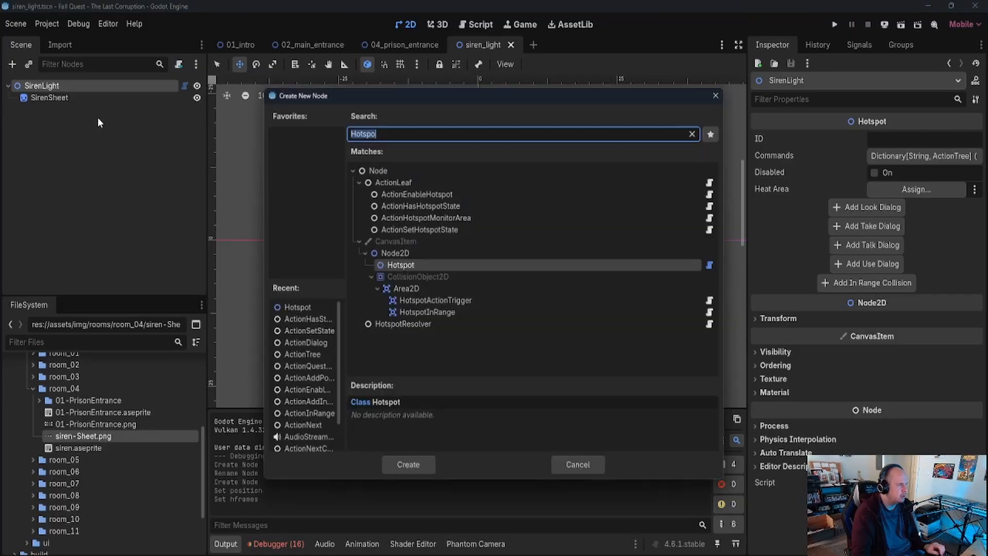
pyautogui.write('Anima')
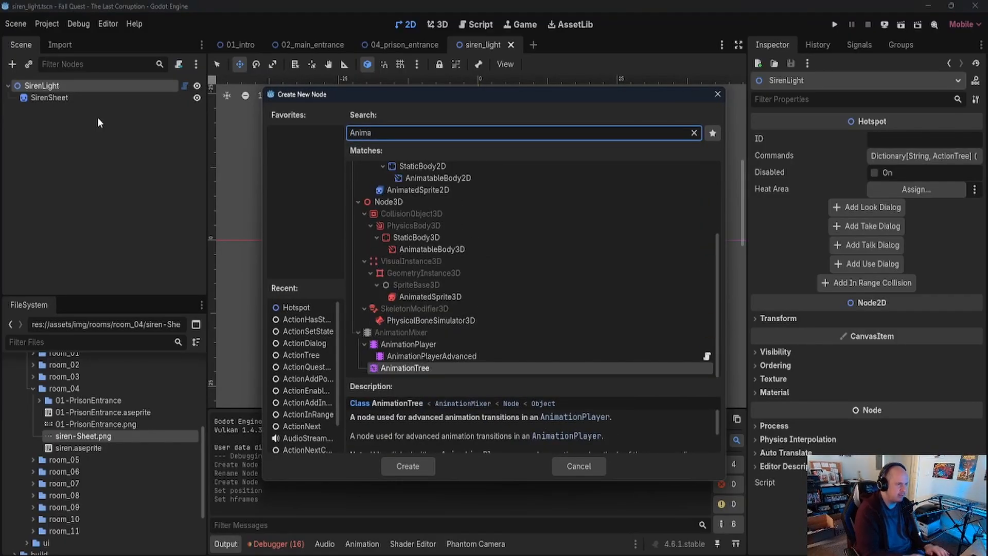
pyautogui.press('Up')
pyautogui.press('Up')
pyautogui.press('Return')
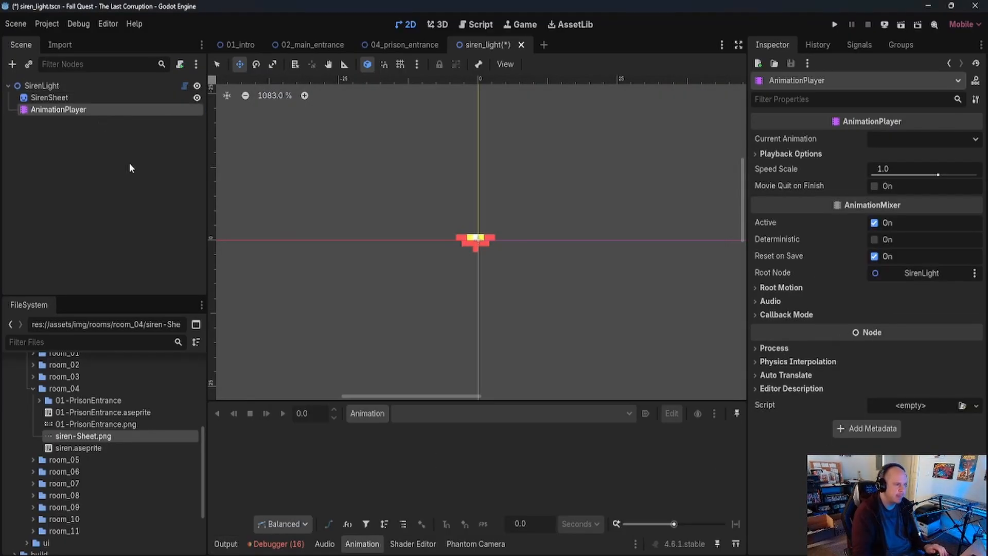
# - Create a new animation named alert in the AnimationPlayer
pyautogui.click(367, 414)
pyautogui.click(380, 435)
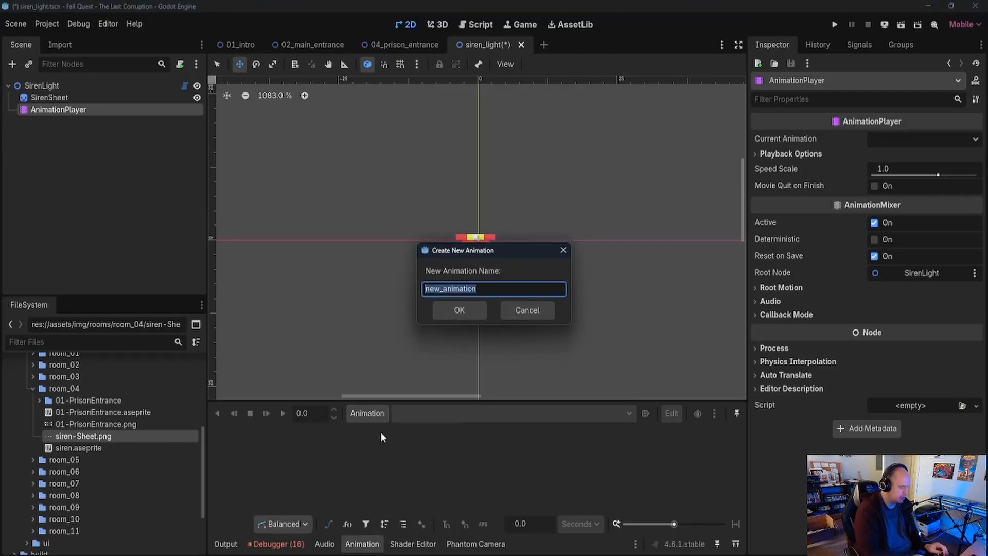
pyautogui.write('alert')
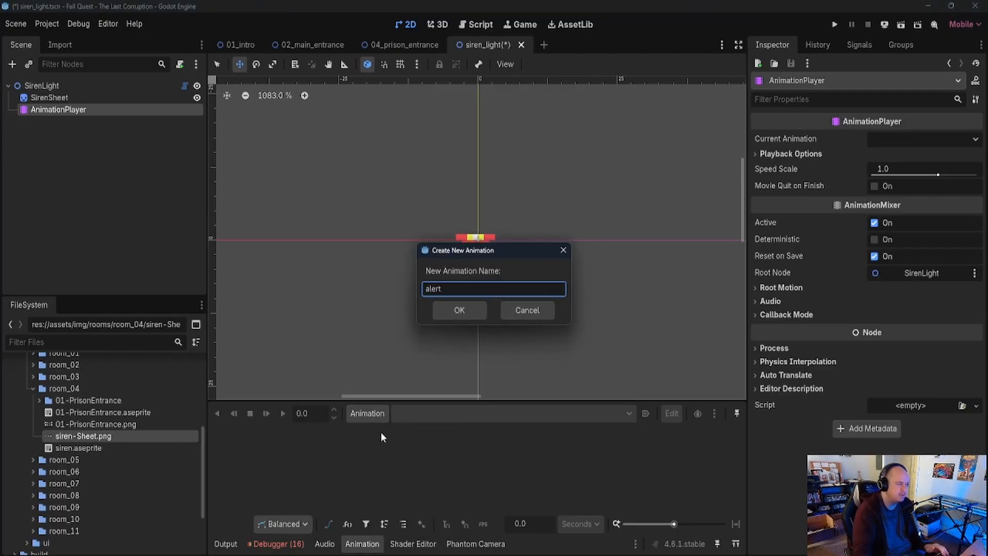
pyautogui.click(460, 310)
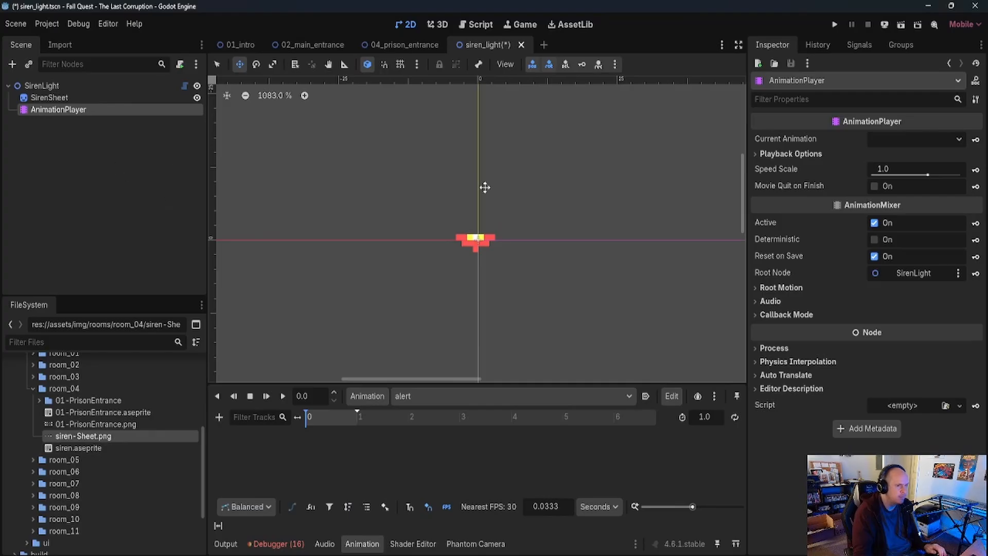
# - Create a frame track with a RESET track for SirenSheet in the alert animation, keying frames 0 and 1 and spacing them apart
pyautogui.click(72, 98)
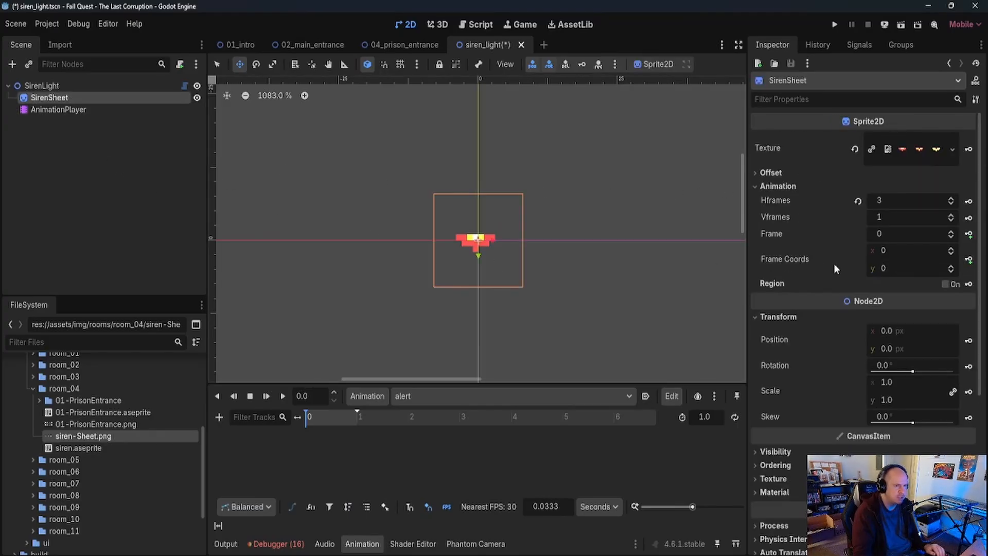
pyautogui.click(968, 235)
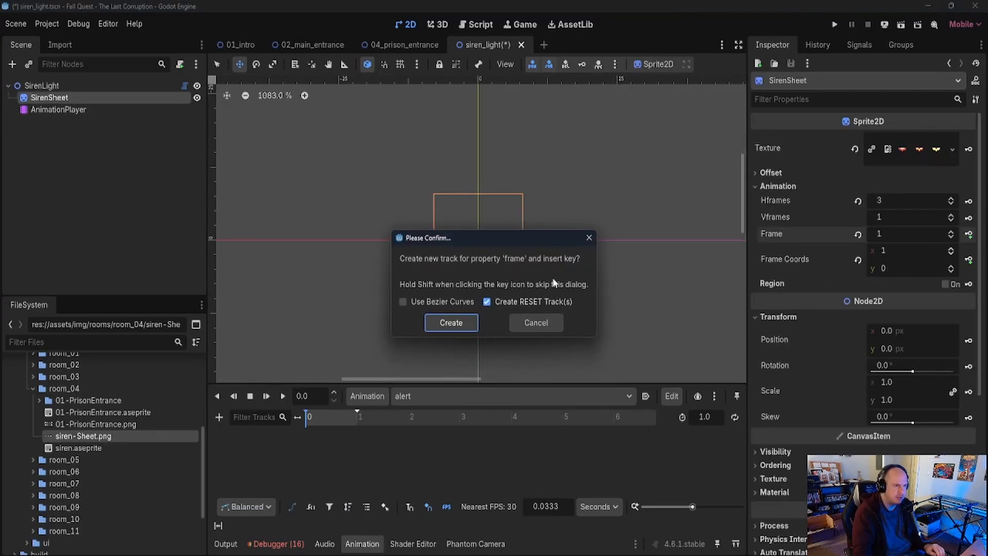
pyautogui.click(447, 320)
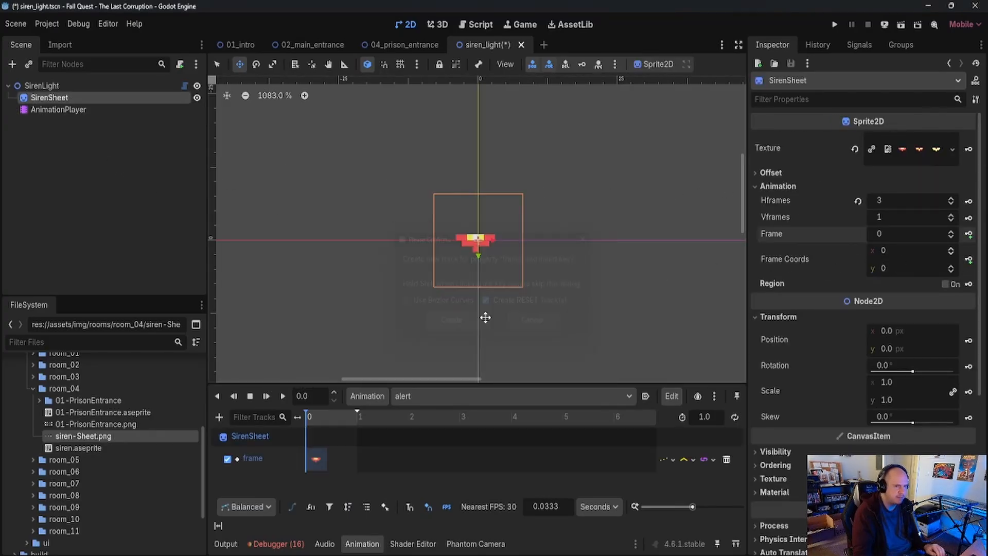
pyautogui.click(969, 234)
pyautogui.click(969, 234)
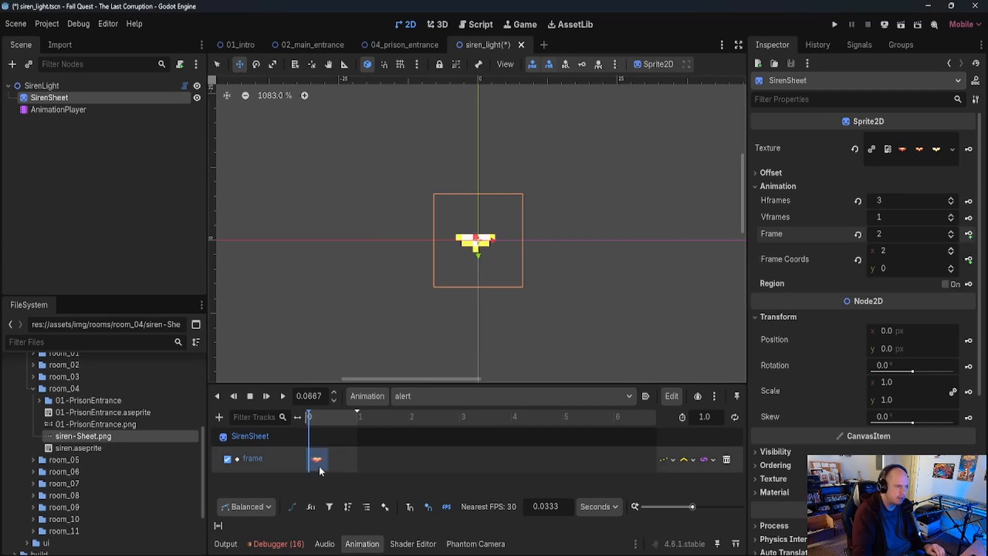
pyautogui.moveTo(319, 465); pyautogui.dragTo(344, 465)
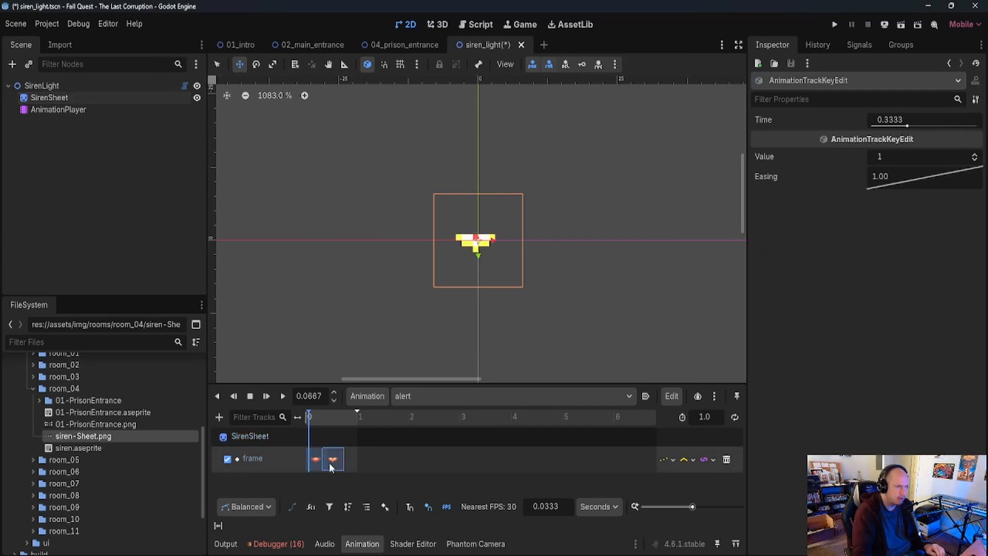
# - Key frame 2 of SirenSheet and space the frame 1 and frame 2 keys at 0.2 and 0.4 seconds
pyautogui.click(63, 95)
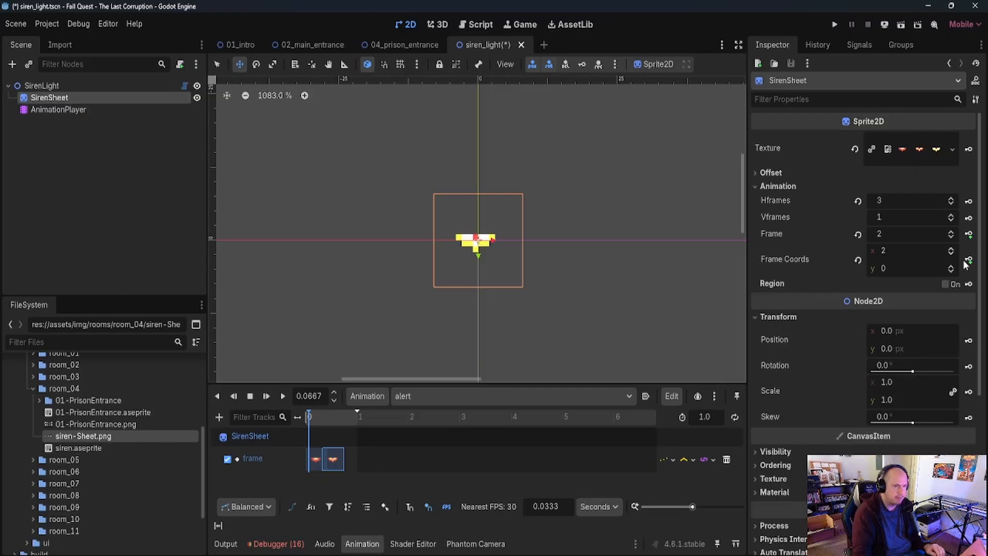
pyautogui.click(968, 234)
pyautogui.moveTo(321, 465)
pyautogui.mouseDown()
pyautogui.moveTo(359, 464)
pyautogui.moveTo(329, 464)
pyautogui.mouseUp()
pyautogui.click(340, 462)
pyautogui.keyDown('ctrl'); pyautogui.scroll(12, 412, 448); pyautogui.keyUp('ctrl')
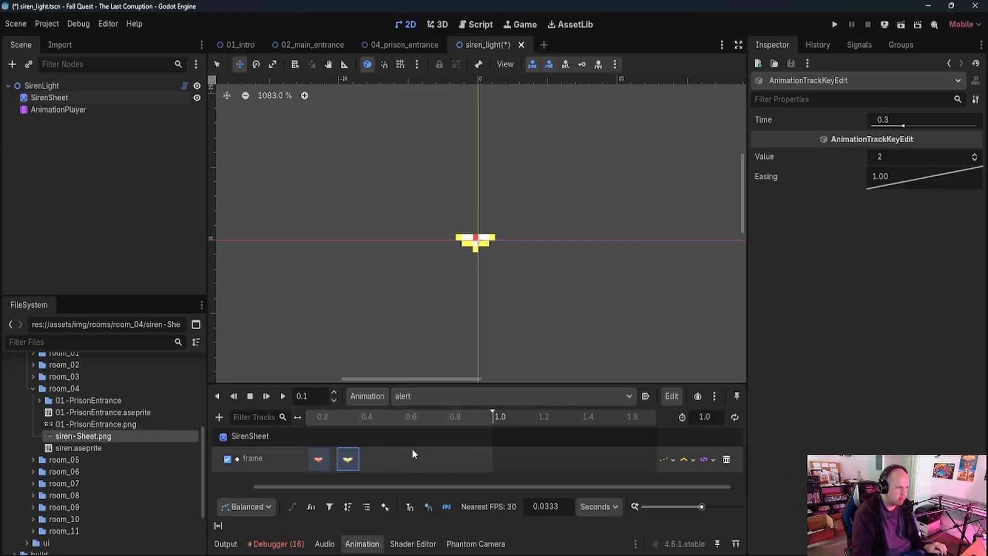
pyautogui.moveTo(429, 487); pyautogui.dragTo(432, 463)
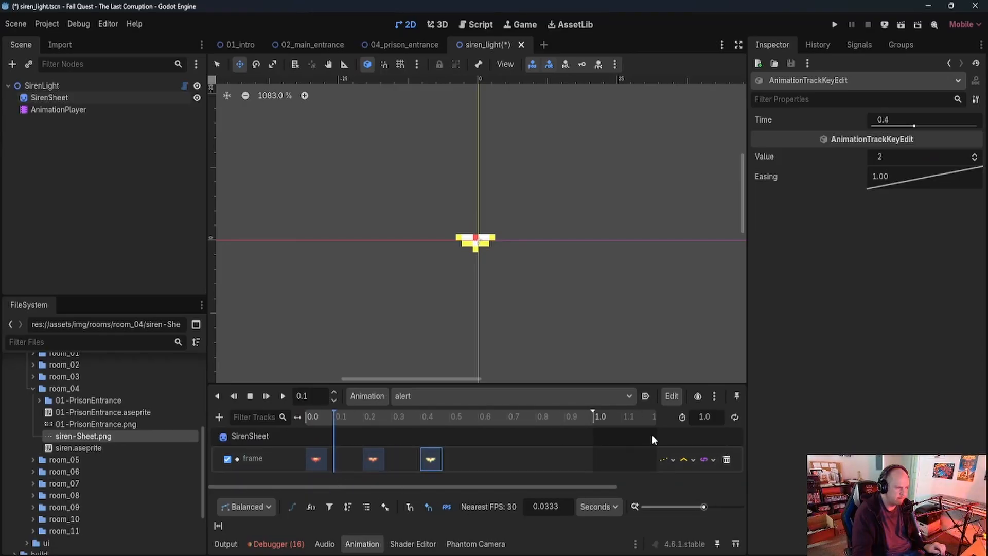
# - Set the alert animation's length to 0.6 seconds, enable looping and preview its playback
pyautogui.click(706, 417)
pyautogui.write('0.6')
pyautogui.press('Return')
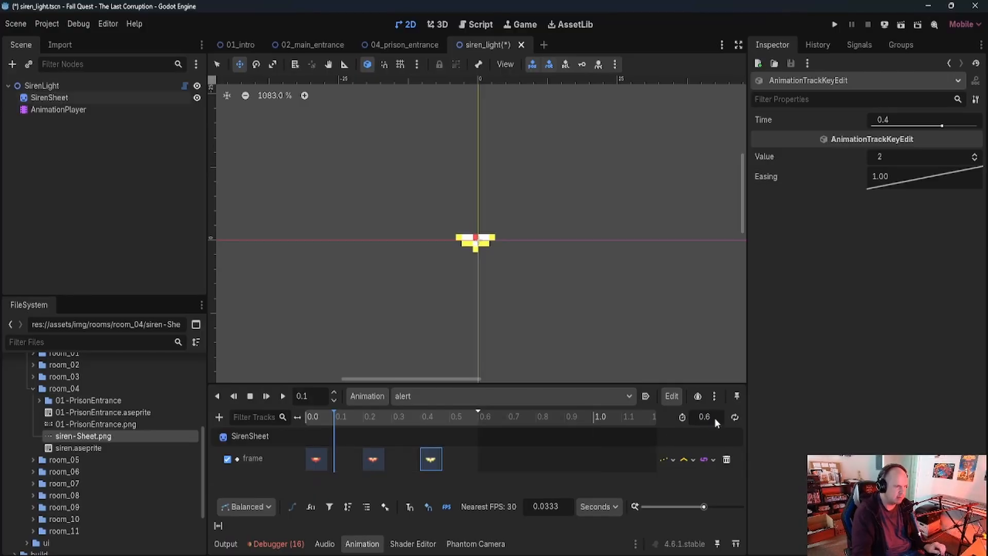
pyautogui.click(282, 396)
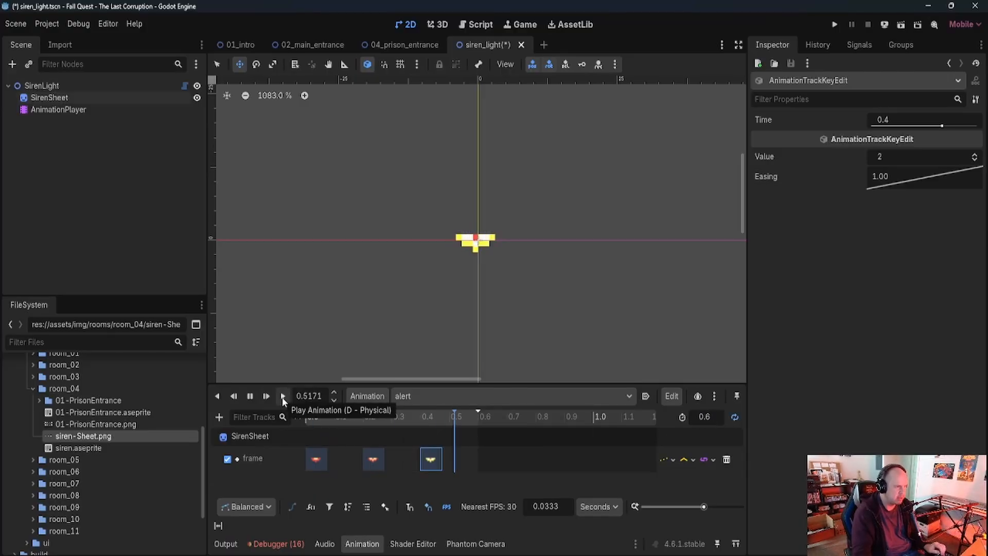
pyautogui.click(251, 397)
# - Move the frame 1 key to 0.1 seconds and the frame 2 key to 0.2 seconds
pyautogui.moveTo(372, 462); pyautogui.dragTo(341, 462)
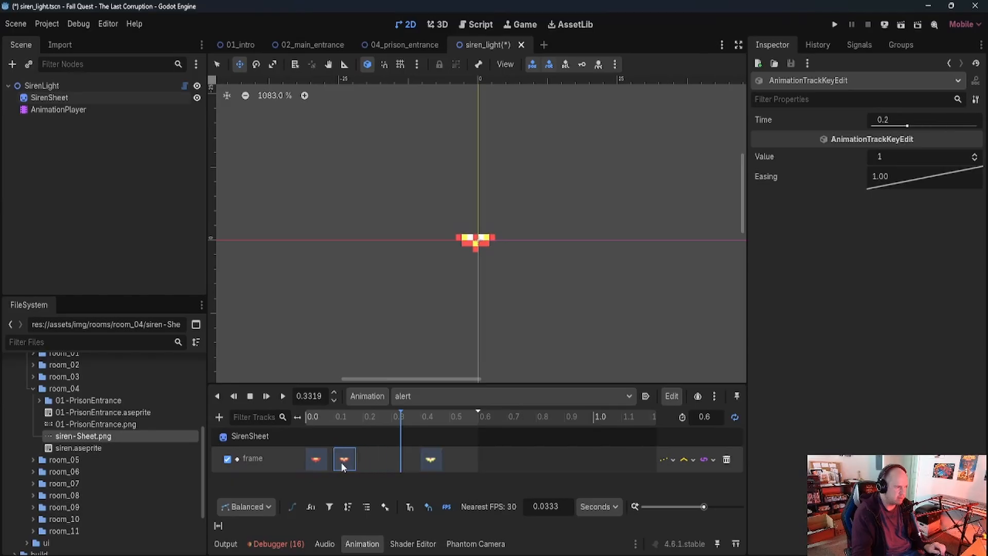
pyautogui.click(431, 462)
pyautogui.moveTo(432, 461); pyautogui.dragTo(378, 464)
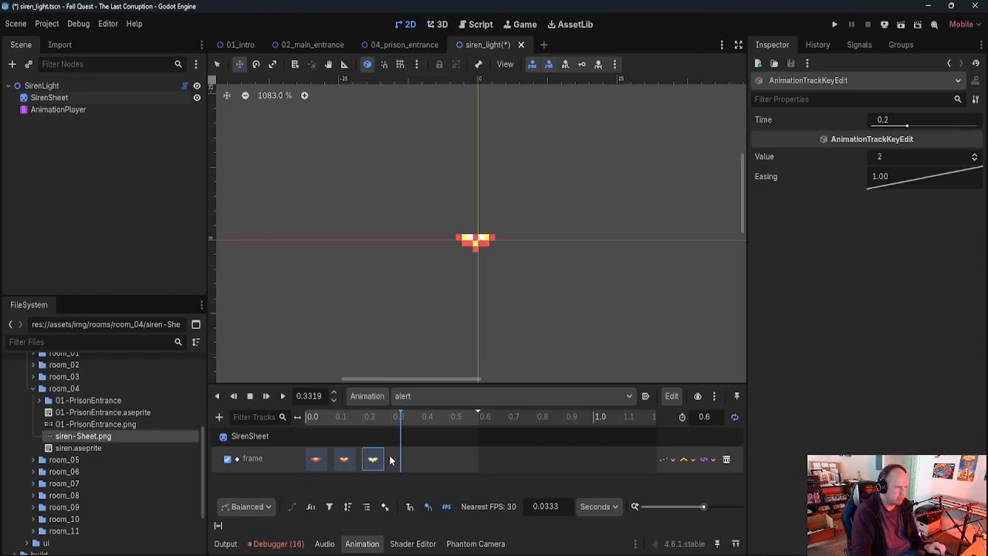
# - Set the alert animation's length to 0.3 seconds and play it back
pyautogui.click(713, 419)
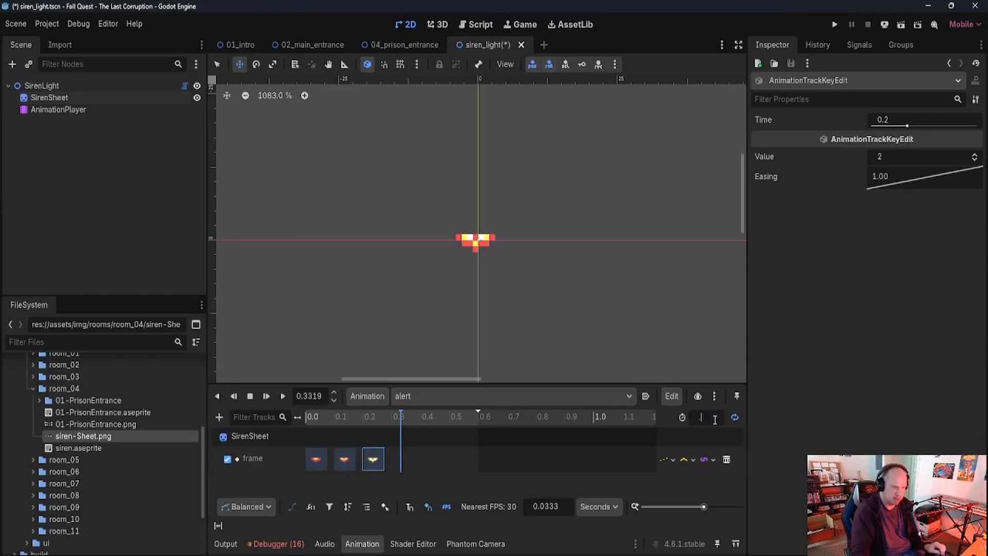
pyautogui.write('0.3')
pyautogui.press('Return')
pyautogui.click(283, 396)
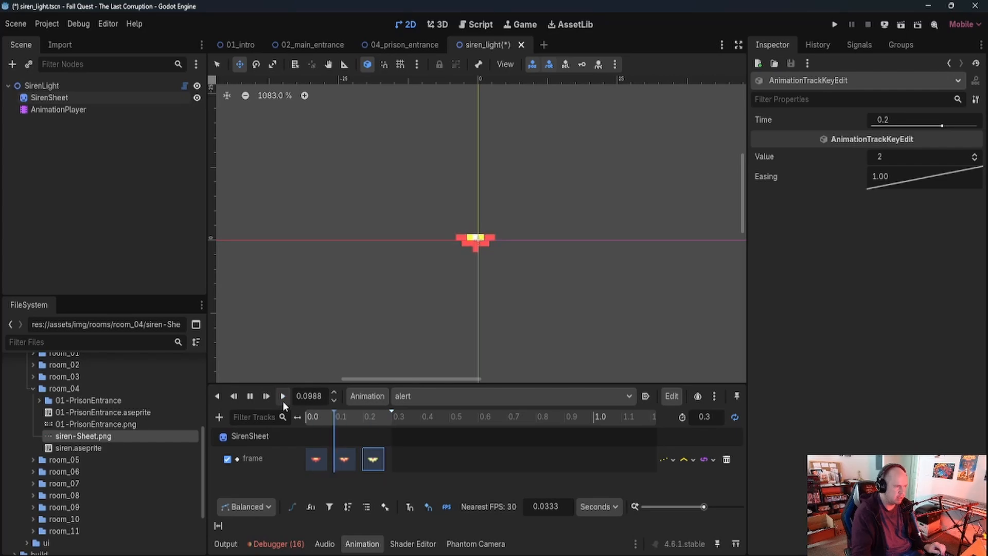
# - Move the frame 1 key earlier and the frame 2 key to 0.1333 seconds, set the alert animation's length to 0.2 seconds, preview and save
pyautogui.click(250, 397)
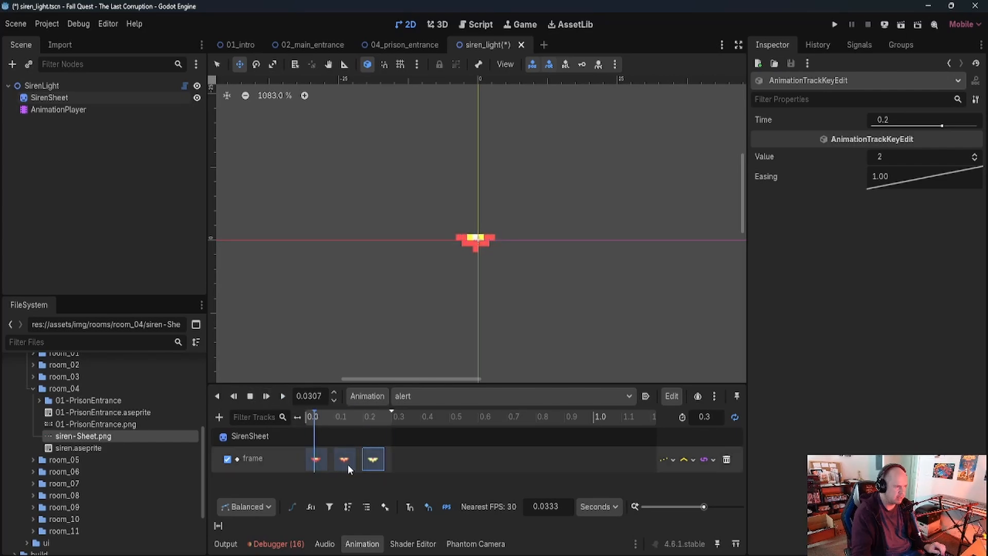
pyautogui.moveTo(346, 461)
pyautogui.mouseDown()
pyautogui.moveTo(335, 464)
pyautogui.moveTo(355, 462)
pyautogui.mouseUp()
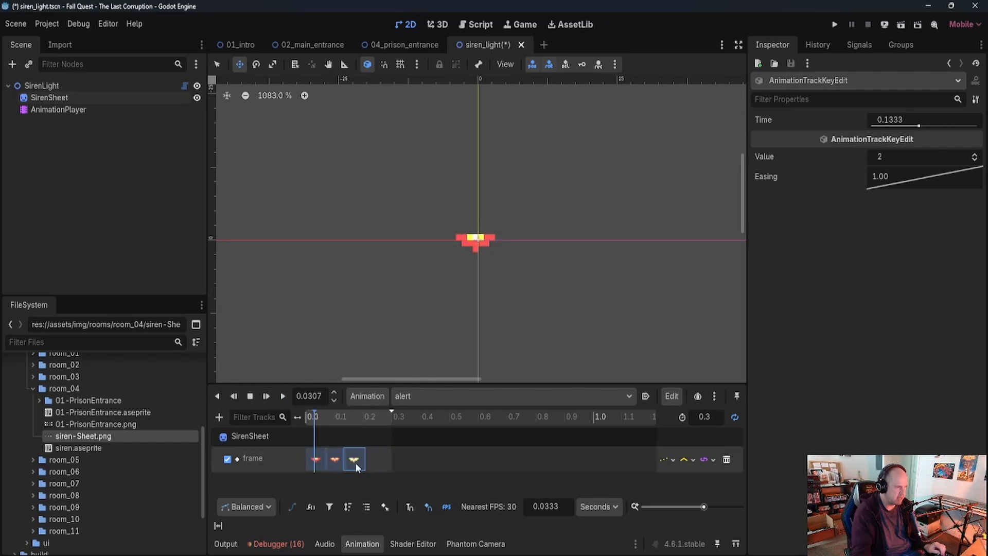
pyautogui.click(711, 415)
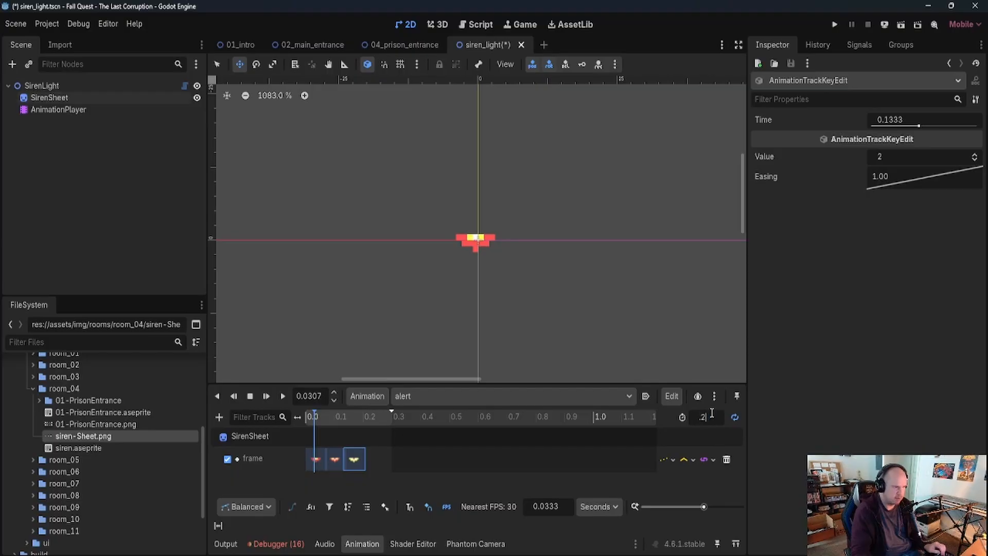
pyautogui.press('Return')
pyautogui.click(283, 400)
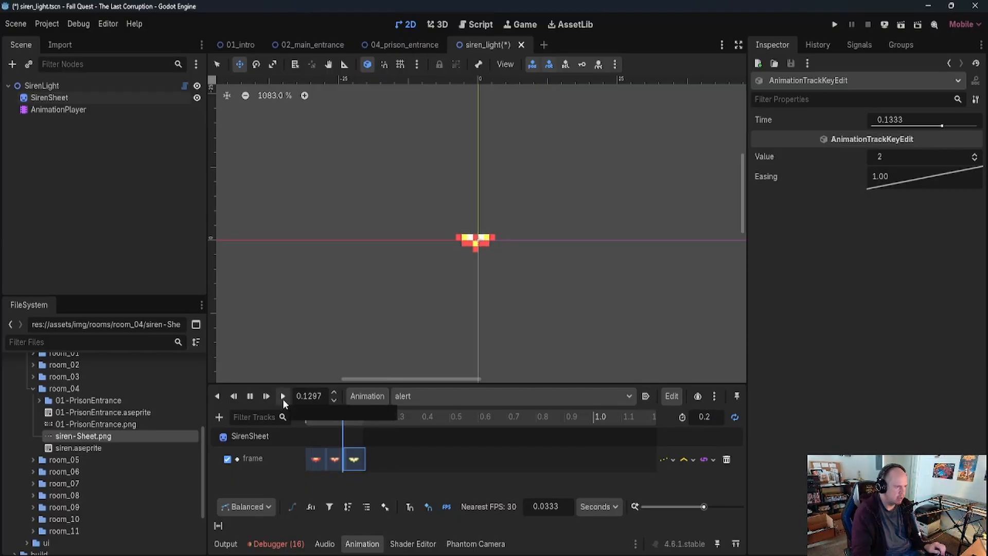
pyautogui.click(251, 397)
pyautogui.hotkey('ctrl', 's')
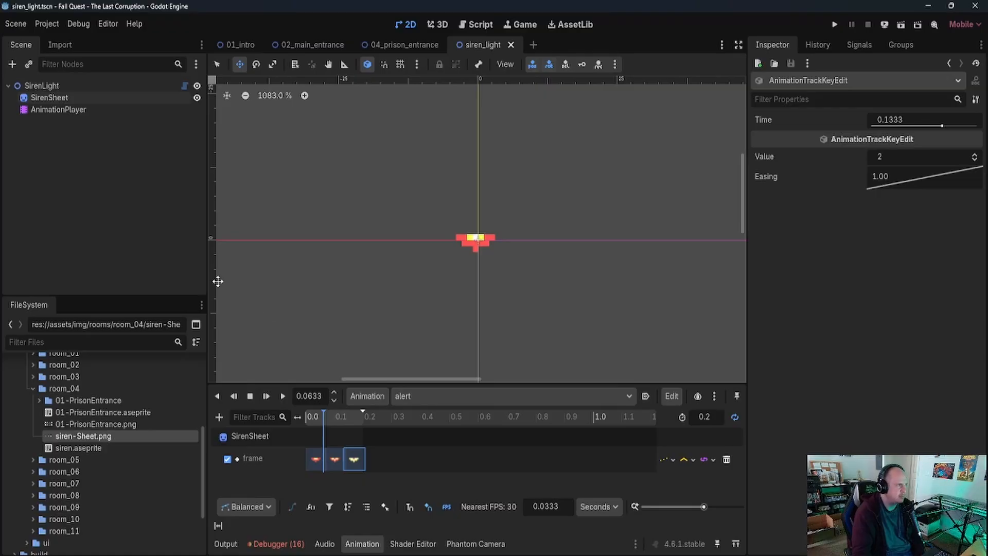
# - Set the hotspot ID of the SirenLight root node to "siren|light"
pyautogui.click(41, 86)
pyautogui.click(881, 140)
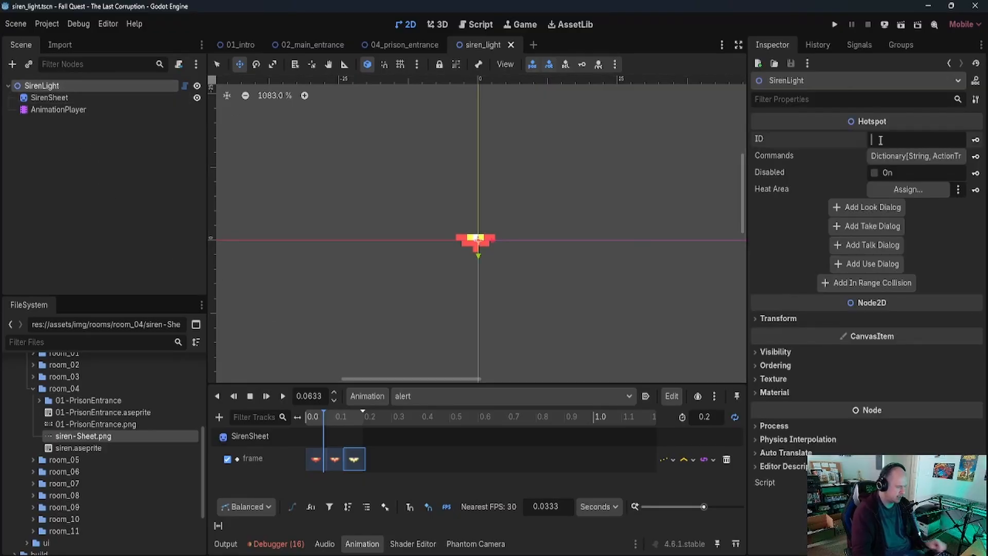
pyautogui.write('siren')
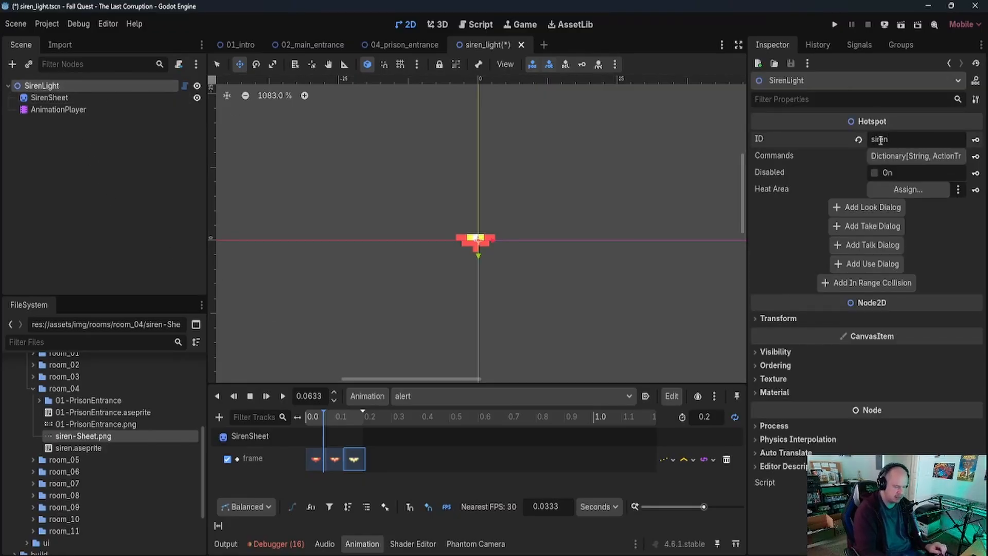
pyautogui.write('_light')
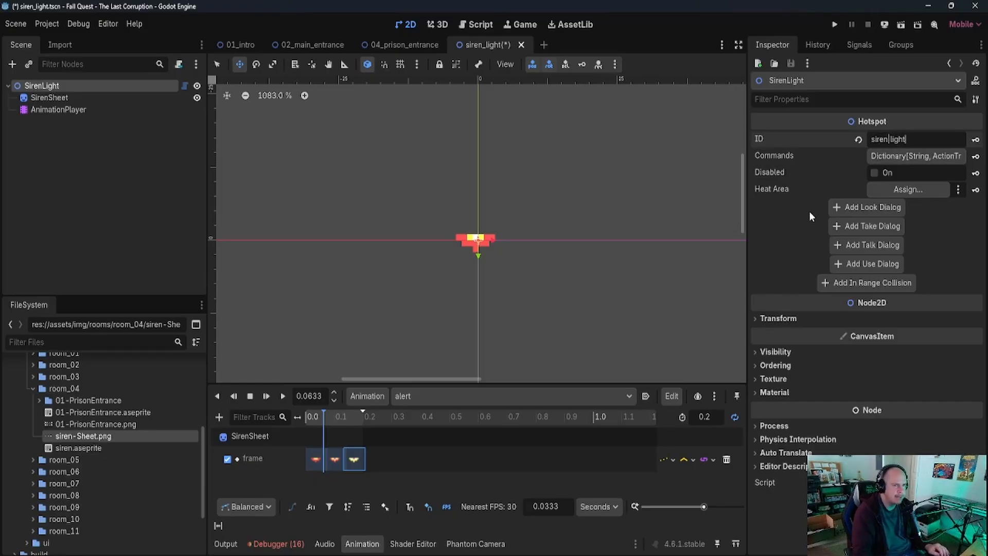
# - Add a look dialog to SirenLight with the message "You see the warning the lights. Be careful!" and save the scene
pyautogui.click(869, 207)
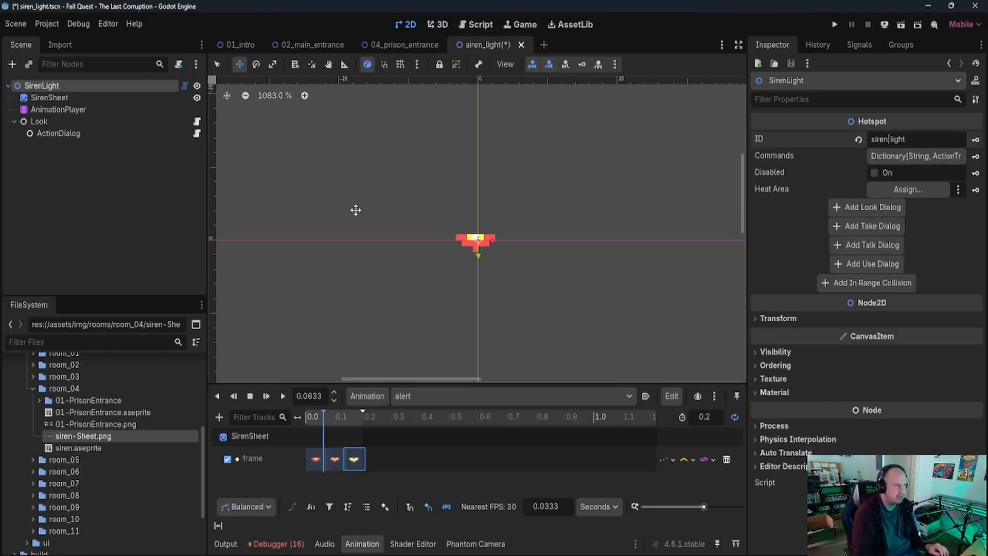
pyautogui.click(71, 135)
pyautogui.click(916, 139)
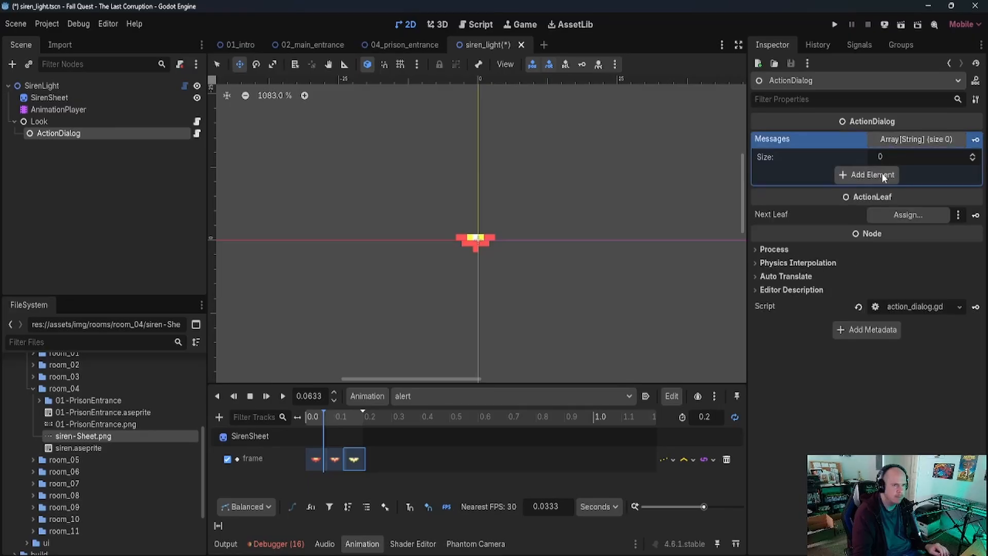
pyautogui.click(869, 173)
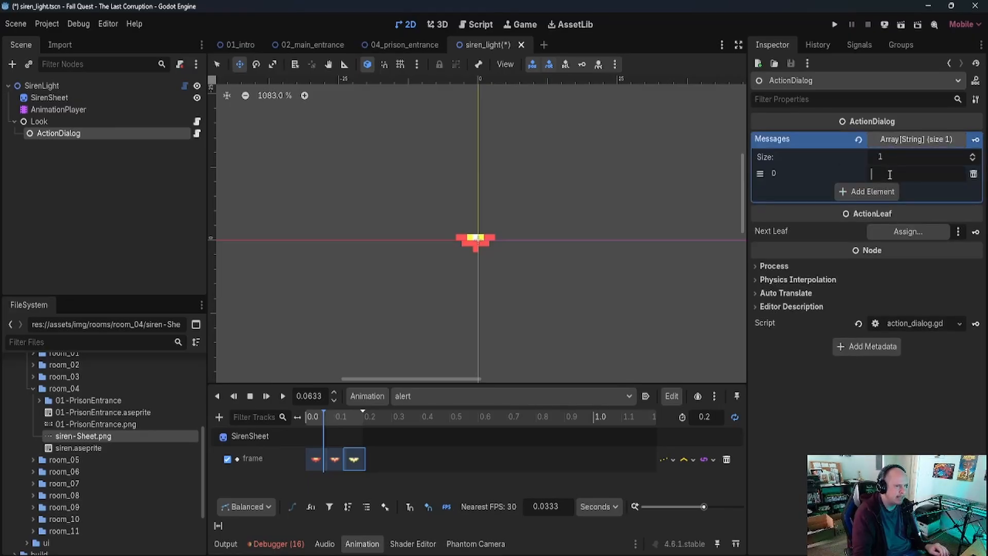
pyautogui.write('You see the')
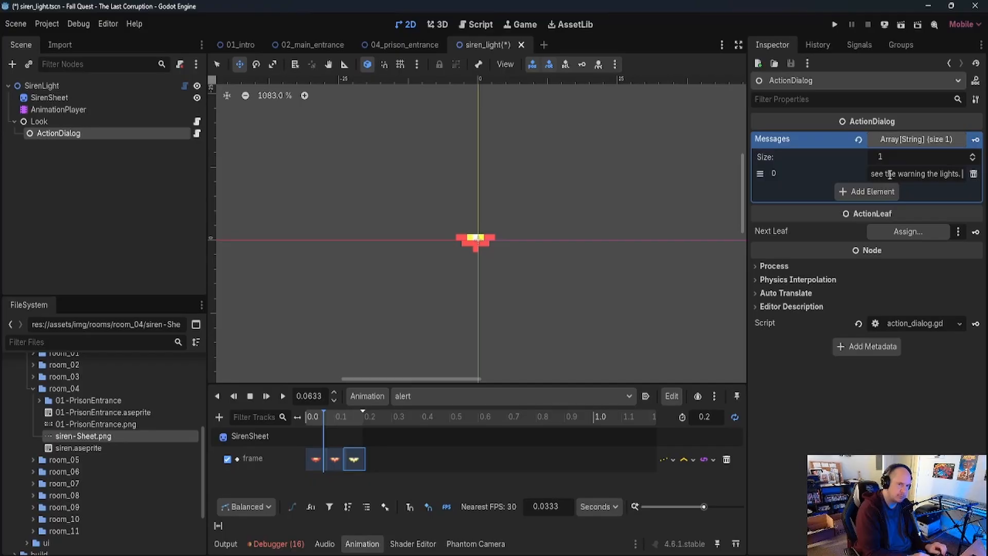
pyautogui.write('B')
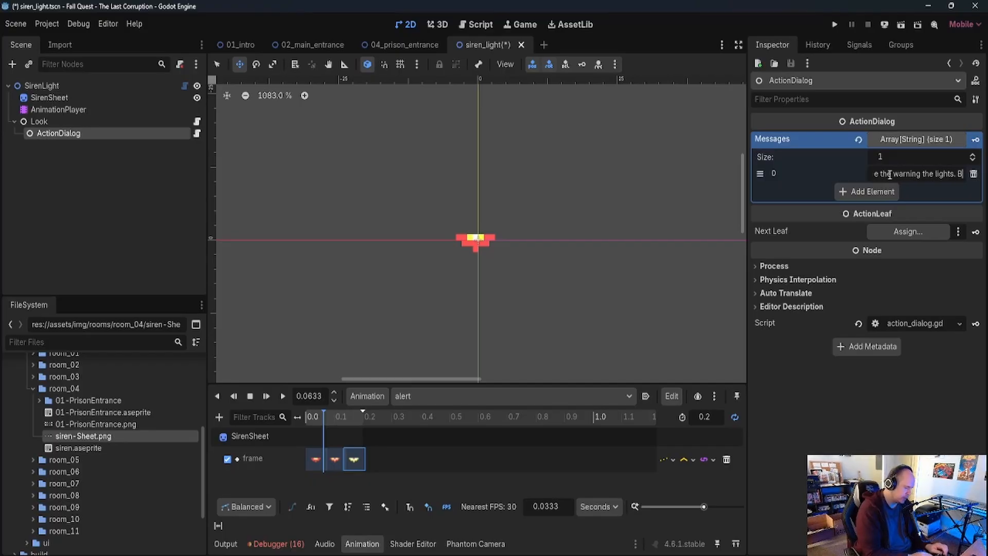
pyautogui.write('e careful!')
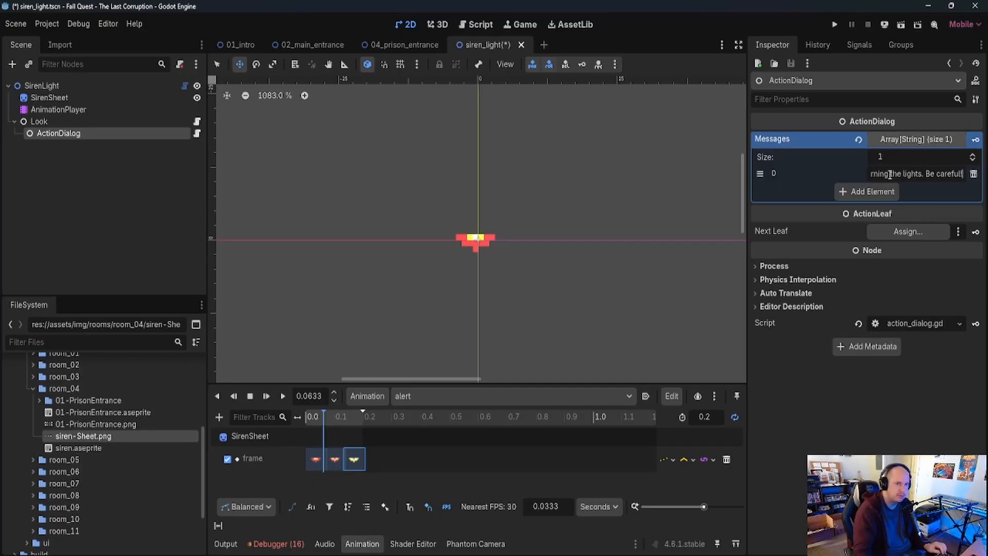
pyautogui.hotkey('ctrl', 's')
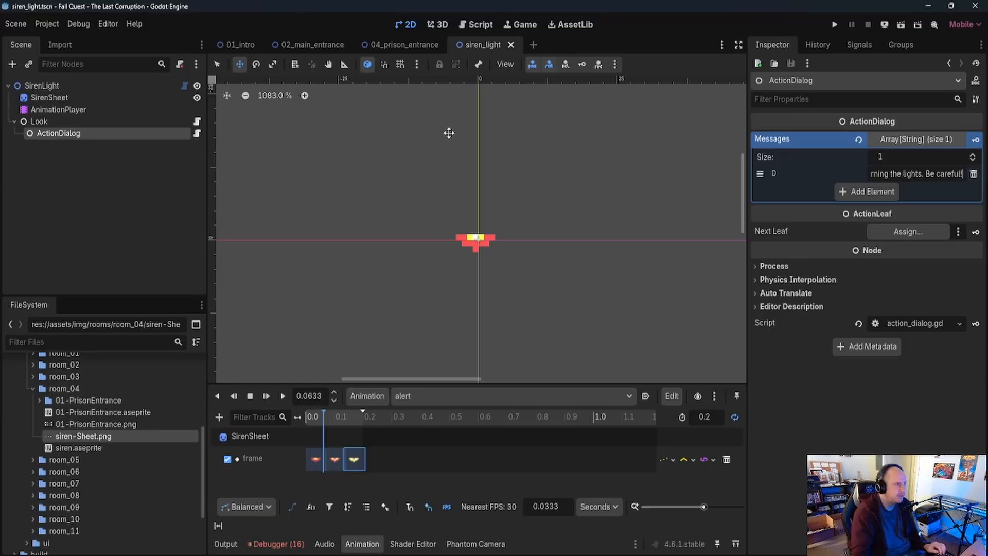
# - Instance siren_light.tscn in the 04_prison_entrance scene and place it under the Hotspots node
pyautogui.click(73, 152)
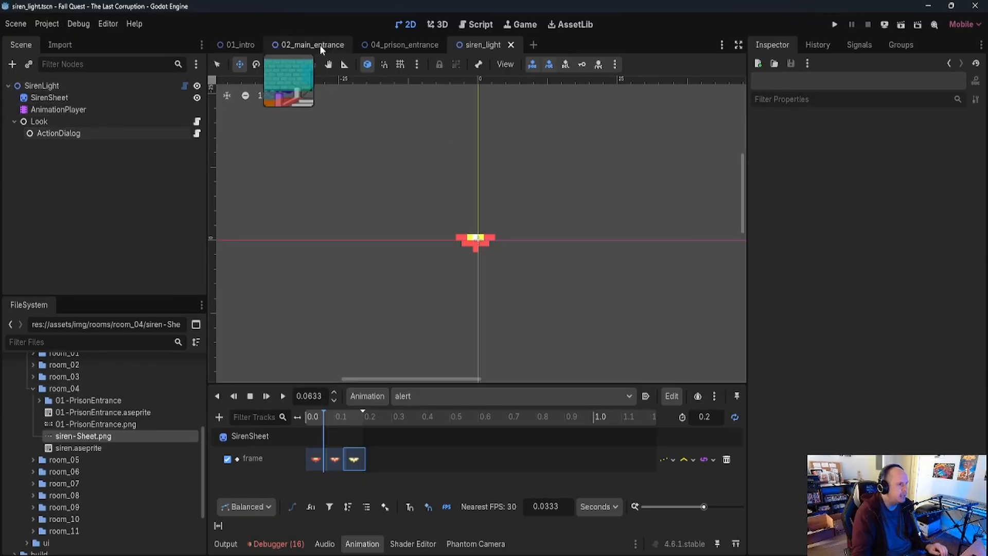
pyautogui.click(399, 45)
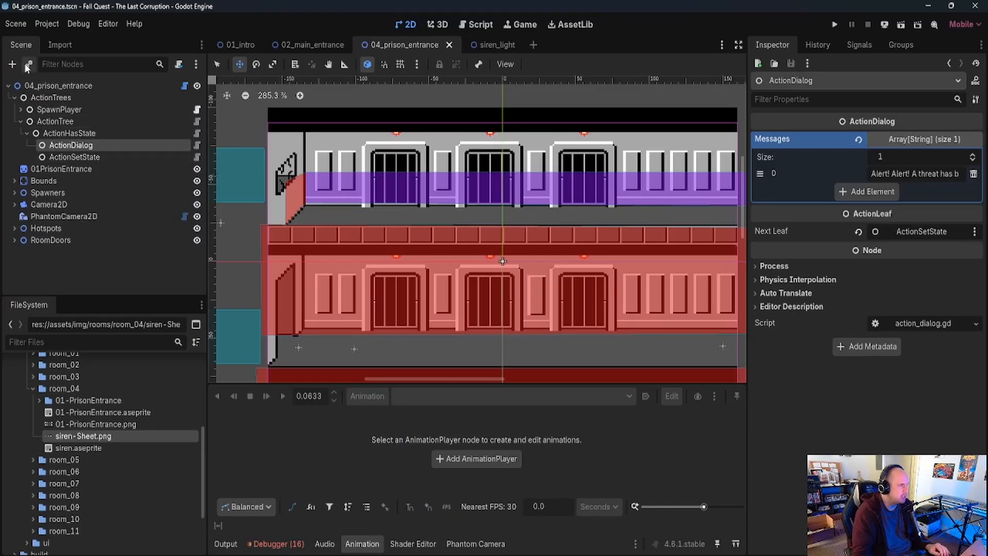
pyautogui.hotkey('ctrl', 'shift', 'o')
pyautogui.write('sire')
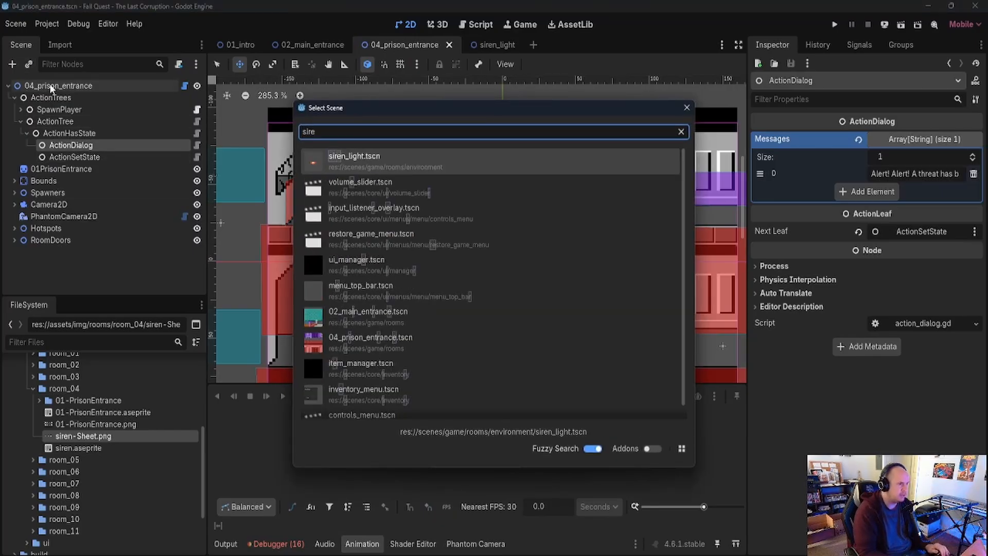
pyautogui.press('Return')
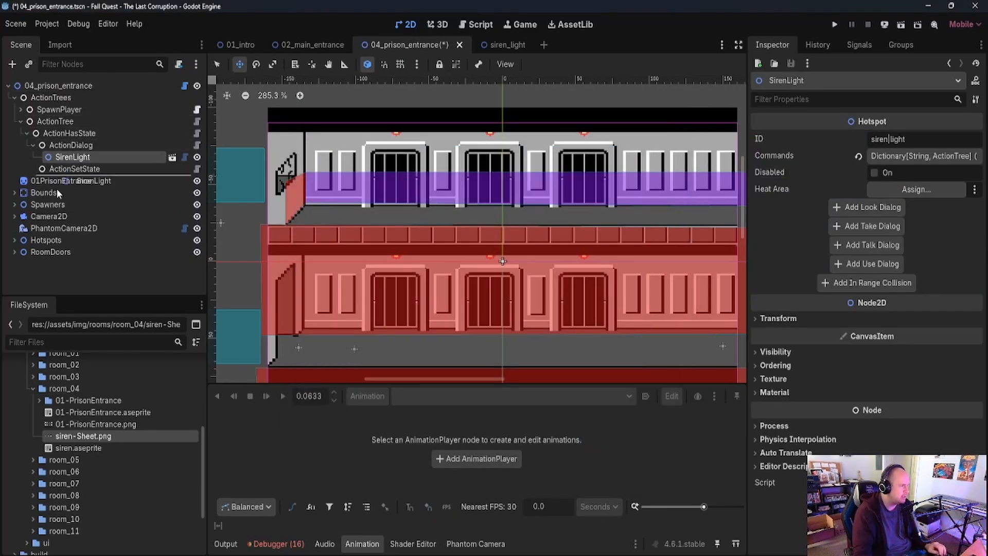
pyautogui.moveTo(56, 189); pyautogui.dragTo(53, 240)
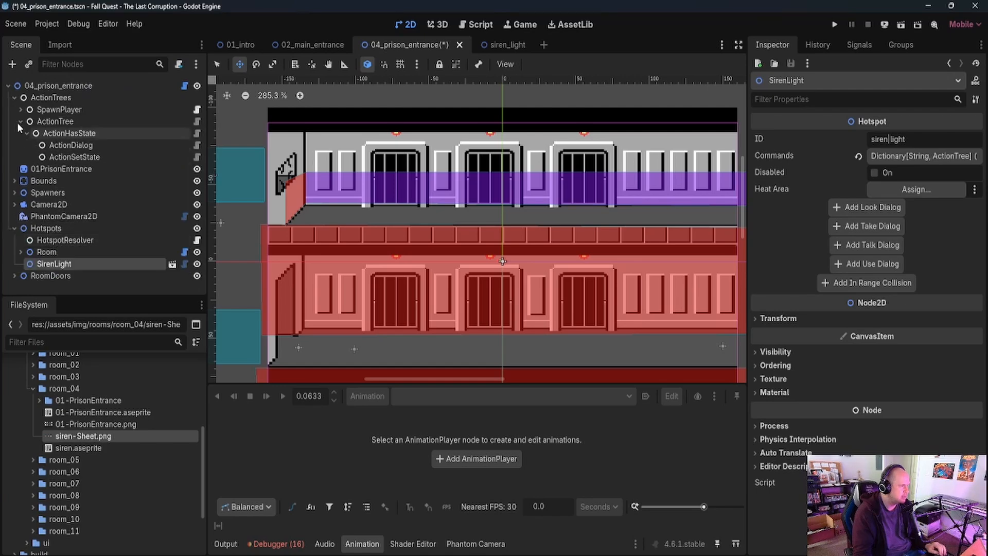
pyautogui.click(20, 122)
pyautogui.click(15, 97)
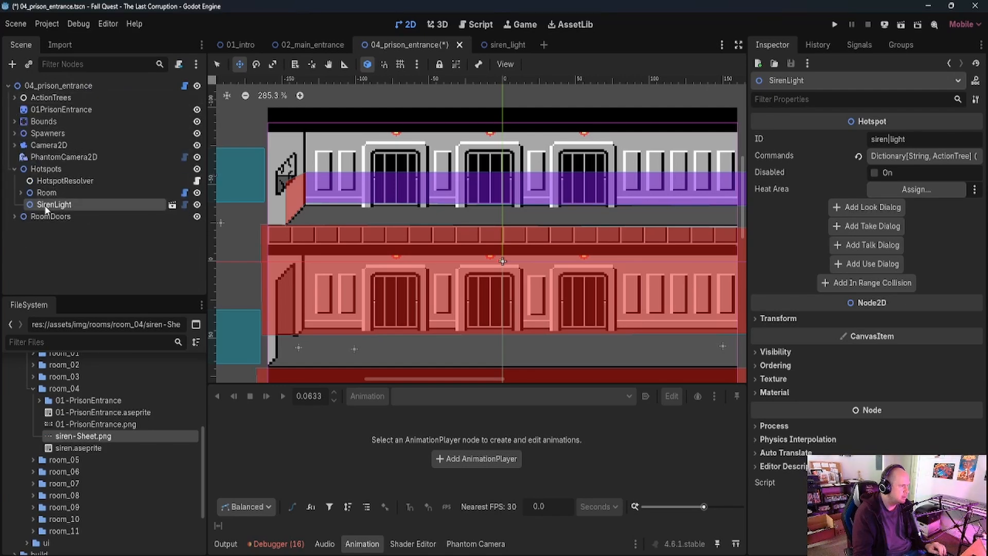
# - Move SirenLight onto the painted lamp above the first door on the lower floor
pyautogui.moveTo(502, 269); pyautogui.dragTo(486, 276)
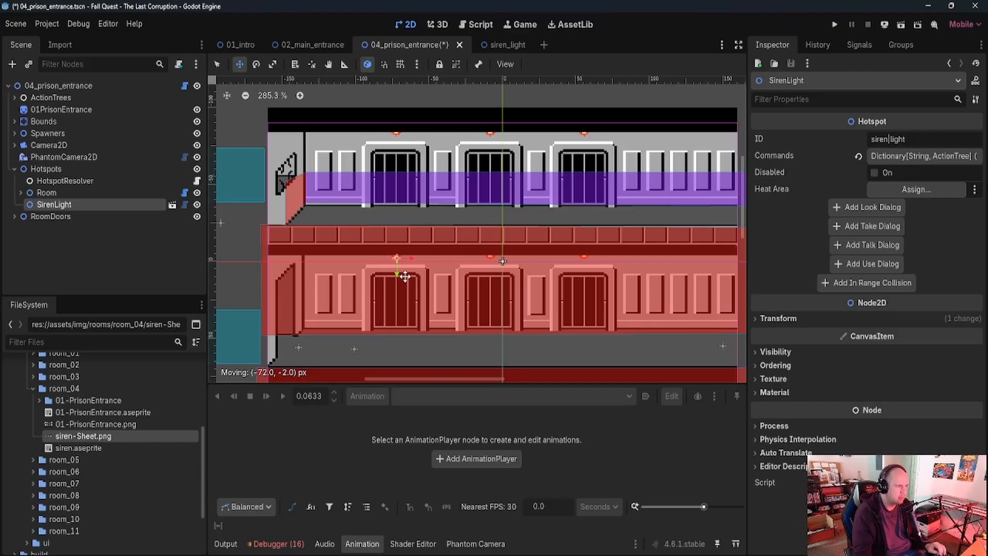
pyautogui.scroll(6, 405, 277)
pyautogui.moveTo(392, 240); pyautogui.dragTo(392, 247)
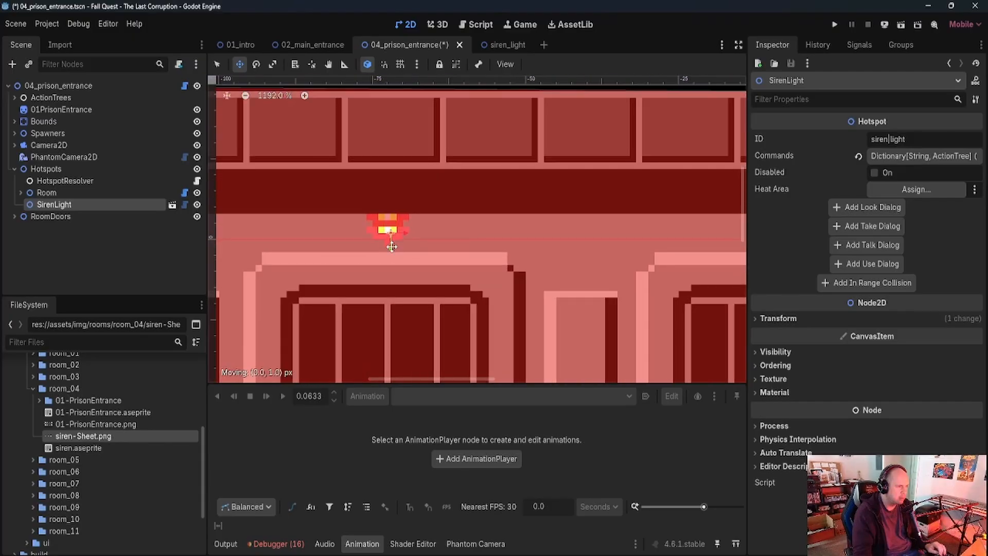
pyautogui.scroll(-4, 391, 247)
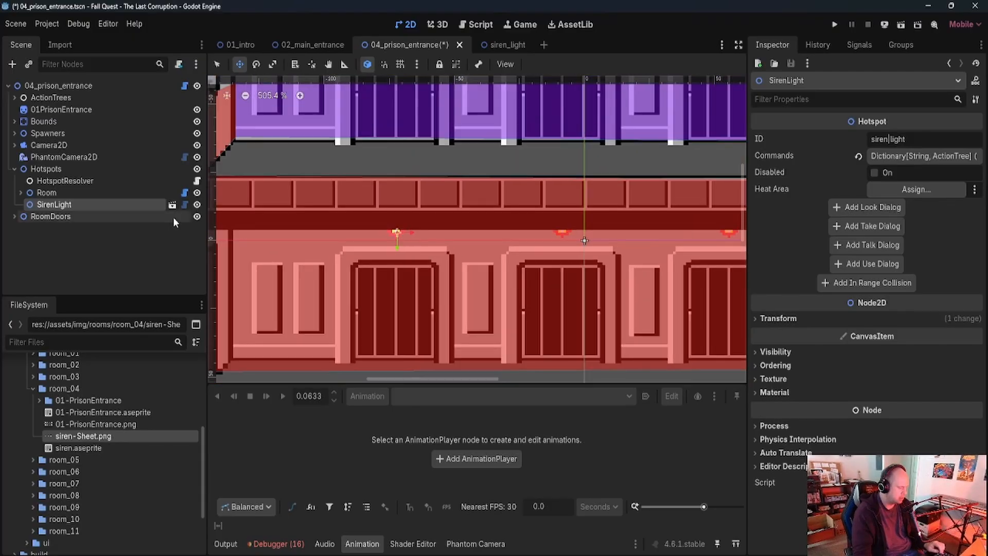
# - Duplicate SirenLight twice and place the copies on the lamps above the second and third lower-floor doors
pyautogui.hotkey('ctrl', 'd')
pyautogui.moveTo(417, 243); pyautogui.dragTo(521, 246)
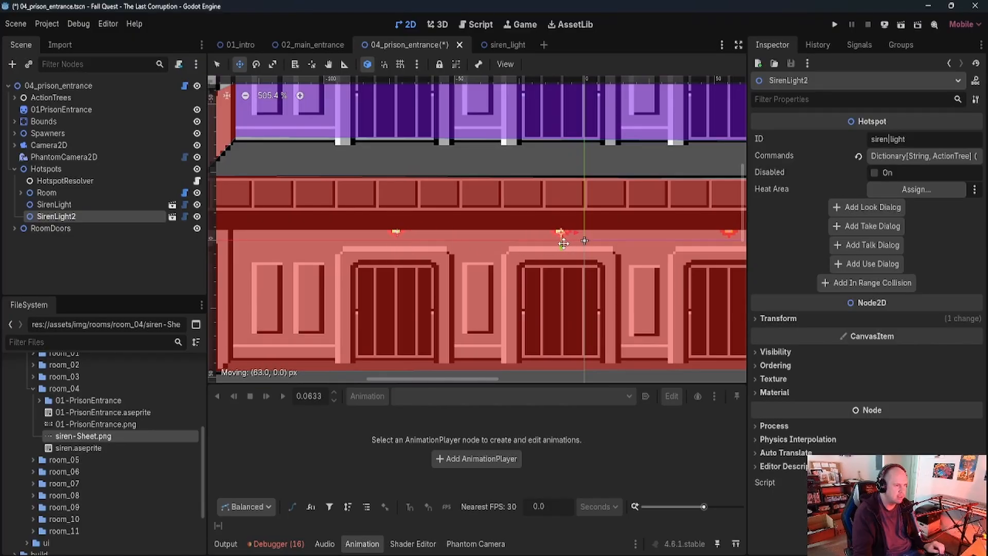
pyautogui.hotkey('ctrl', 'd')
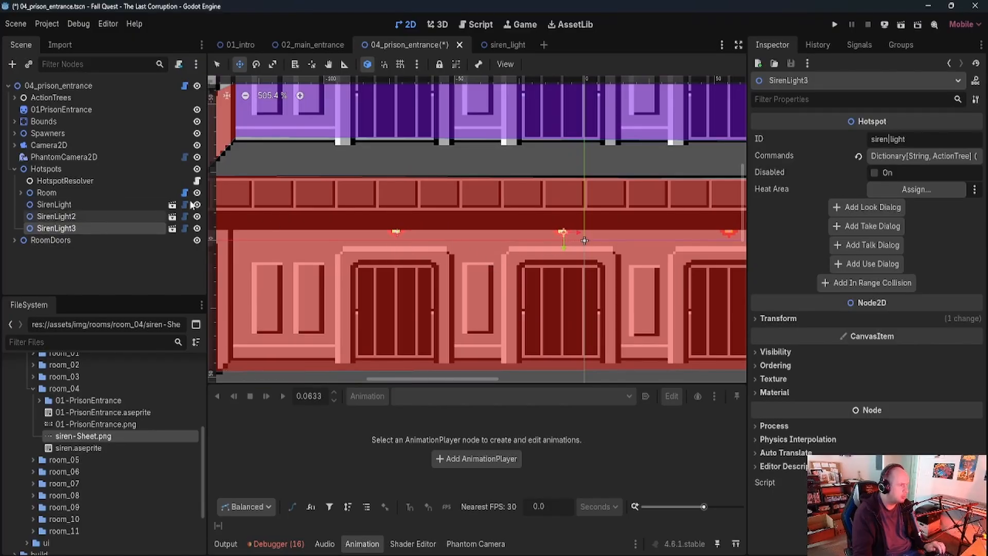
pyautogui.moveTo(573, 243); pyautogui.dragTo(734, 244)
pyautogui.moveTo(650, 276); pyautogui.dragTo(523, 304, button='middle')
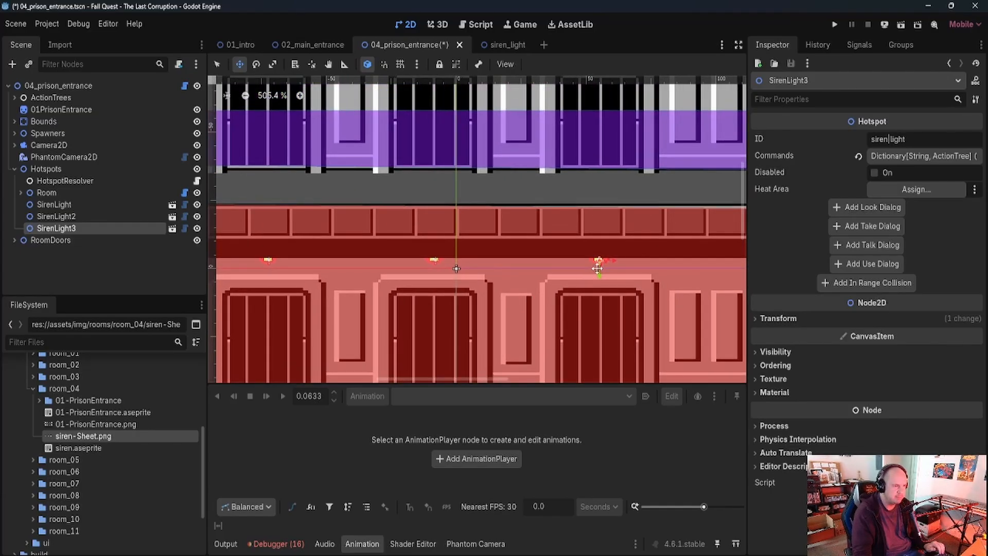
pyautogui.moveTo(606, 265); pyautogui.dragTo(606, 265)
pyautogui.scroll(-6, 665, 273)
pyautogui.scroll(1, 669, 273)
pyautogui.moveTo(652, 269); pyautogui.dragTo(680, 293, button='middle')
# - Duplicate all three siren lights, move the copies 80 px up onto the upper-floor lamps, then save and test-run the scene
pyautogui.keyDown('shift'); pyautogui.click(72, 205); pyautogui.keyUp('shift')
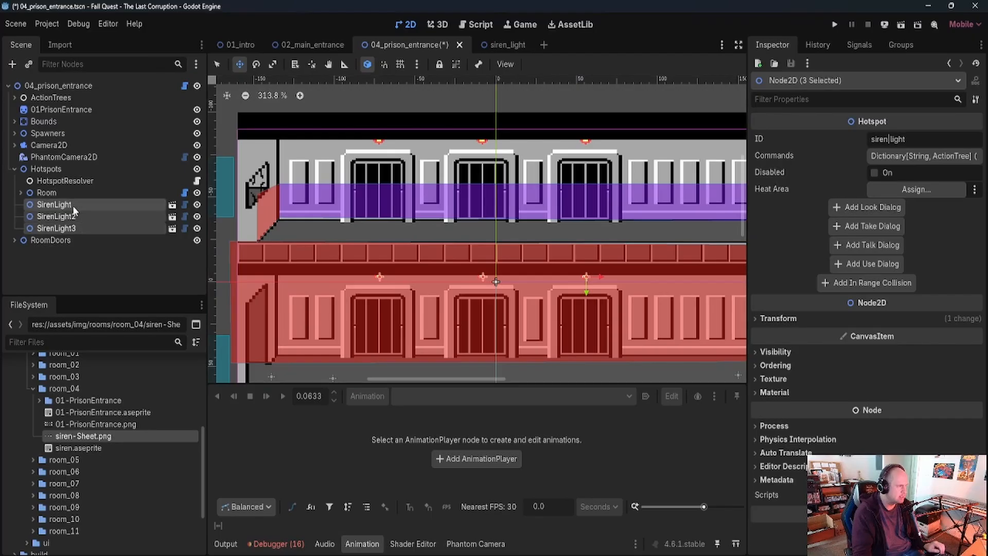
pyautogui.hotkey('ctrl', 'd')
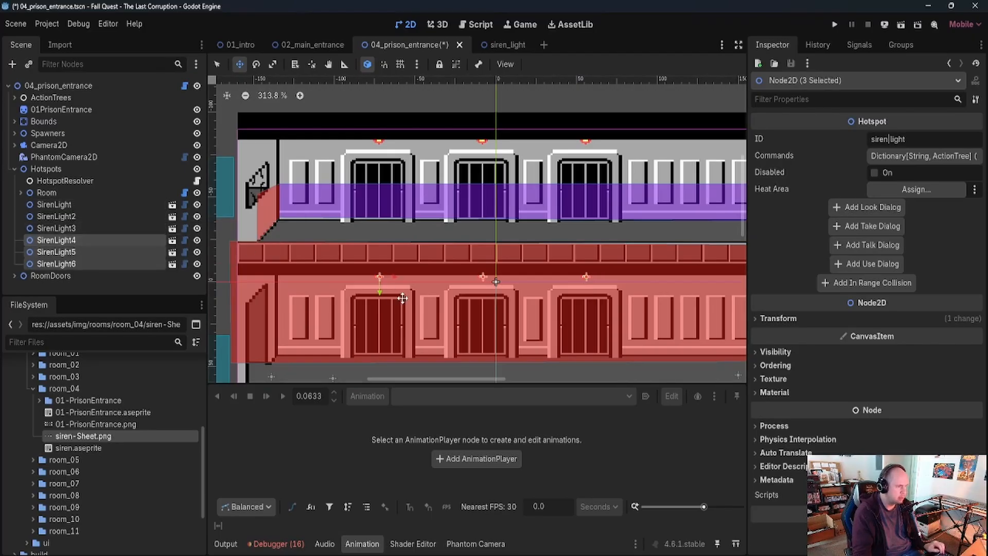
pyautogui.moveTo(379, 292); pyautogui.dragTo(384, 164)
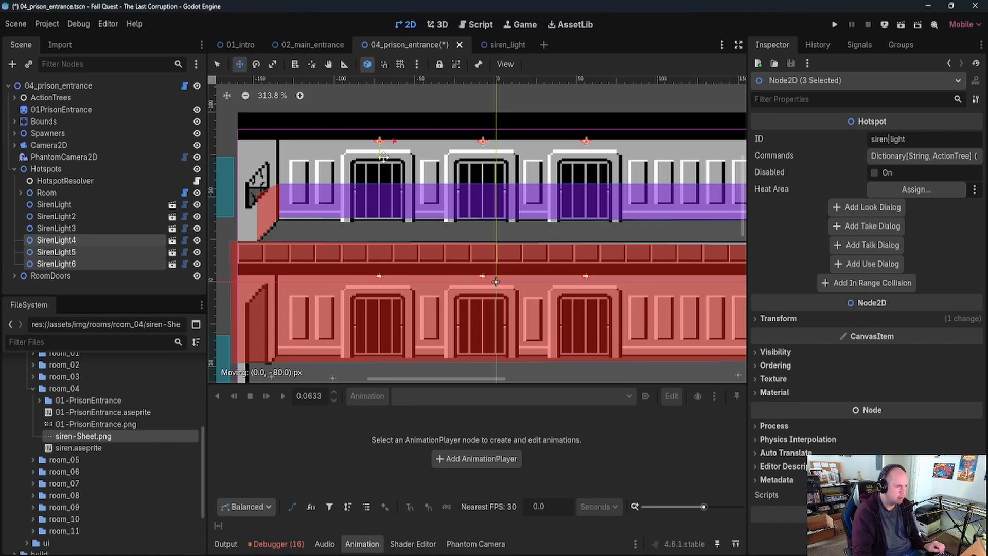
pyautogui.hotkey('ctrl', 's')
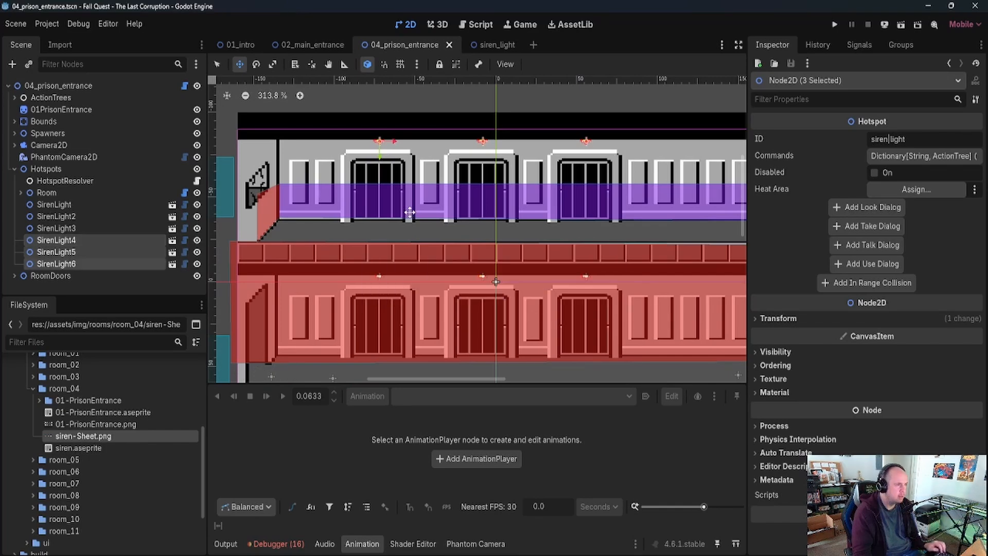
pyautogui.click(901, 25)
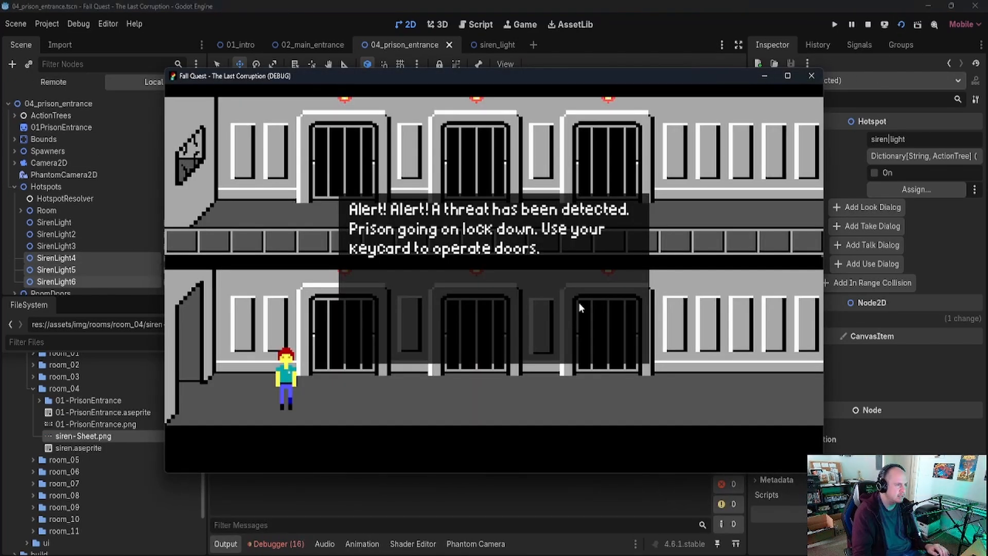
pyautogui.click(868, 25)
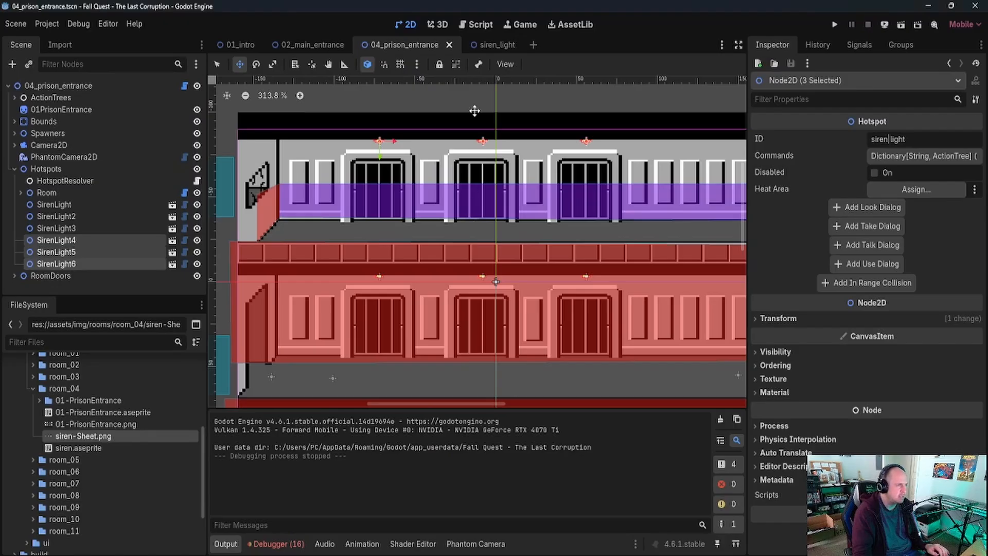
# - Enable autoplay on load for the alert animation in the siren_light scene's AnimationPlayer
pyautogui.click(490, 45)
pyautogui.click(67, 110)
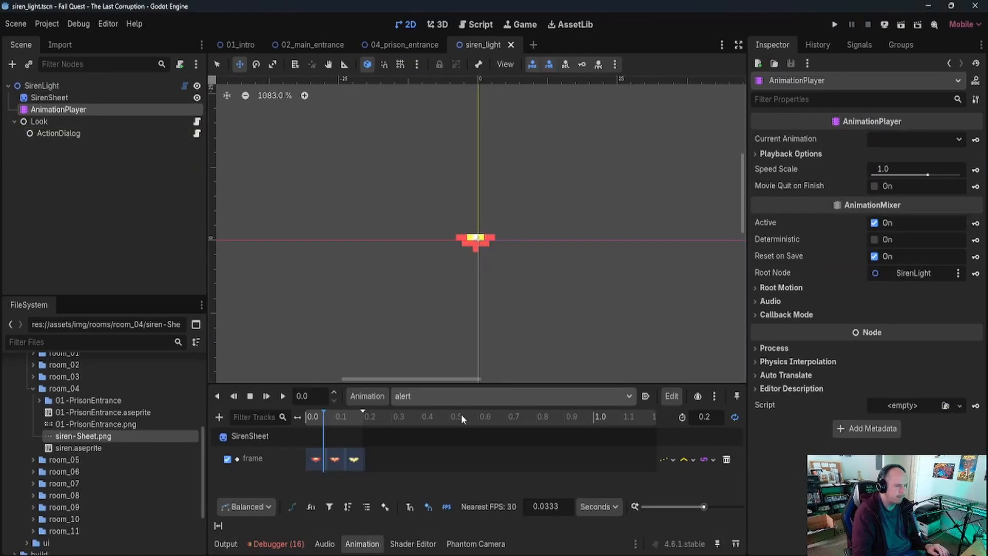
pyautogui.click(646, 397)
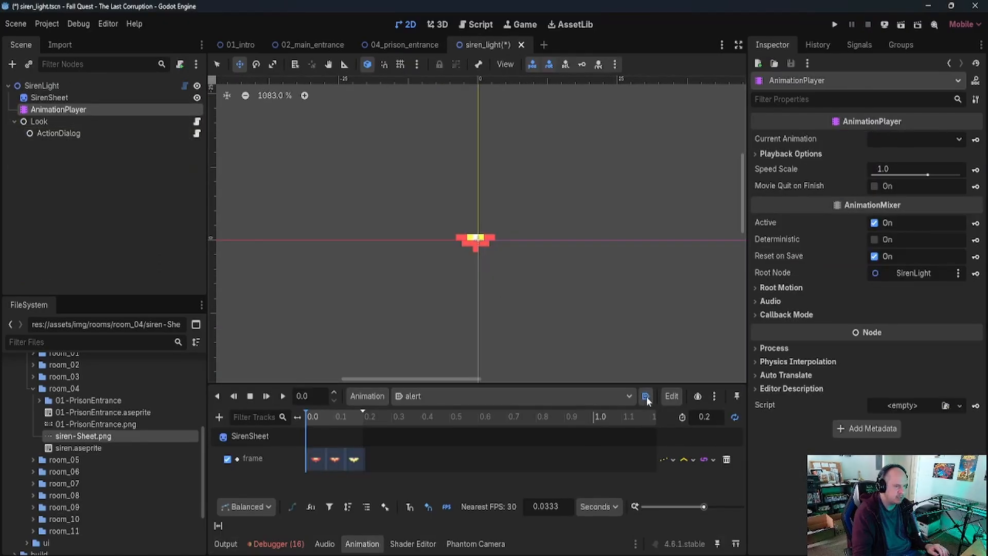
# - Save the siren_light scene, test-run the 04_prison_entrance scene, and stop the run
pyautogui.hotkey('ctrl', 's')
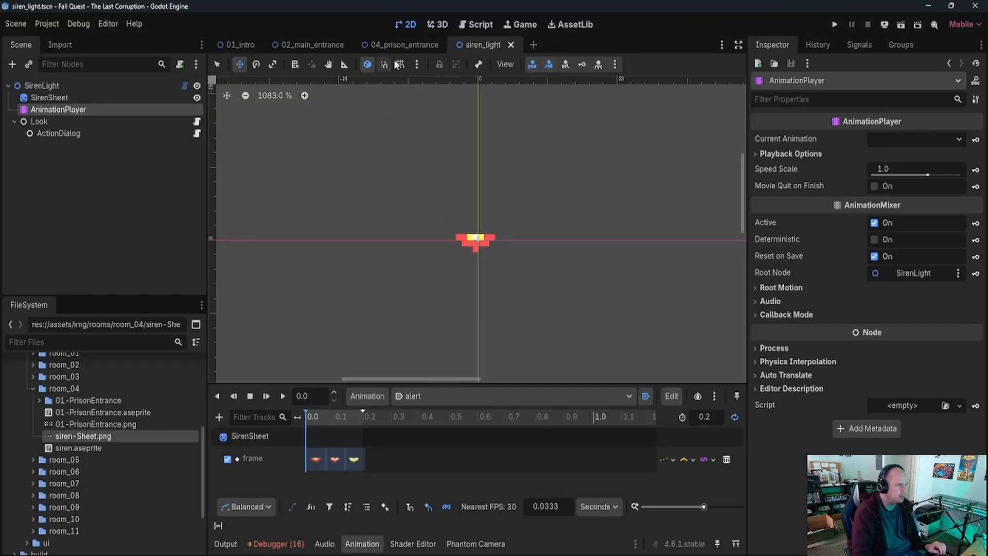
pyautogui.click(405, 45)
pyautogui.click(901, 24)
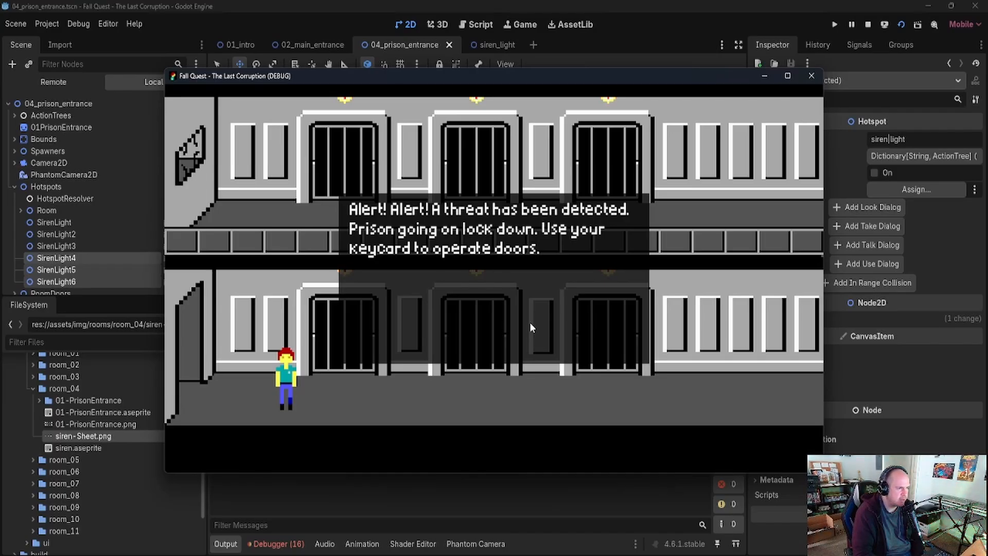
pyautogui.click(868, 24)
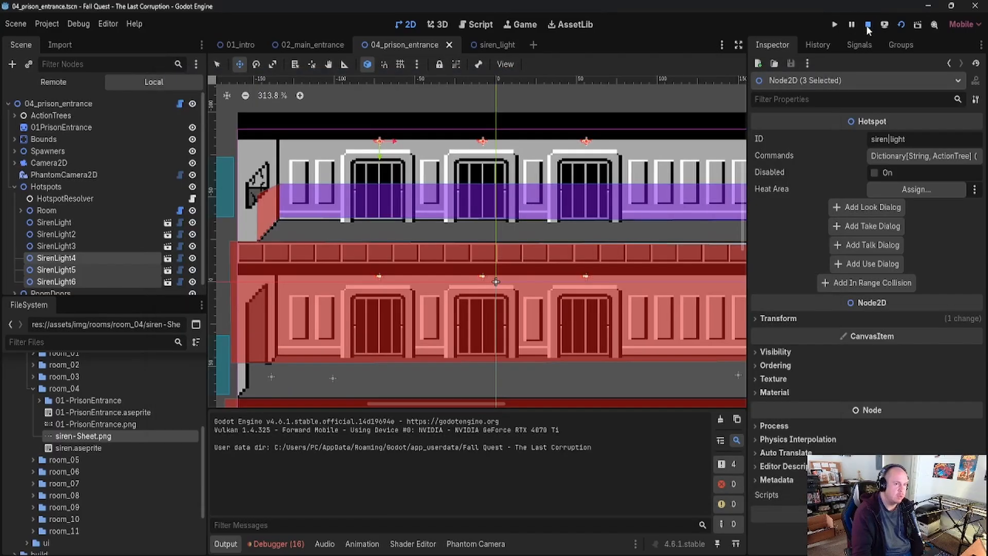
# - Add an AudioStreamPlayer node as a child of ActionHasState in the prison entrance's ActionTree
pyautogui.click(15, 169)
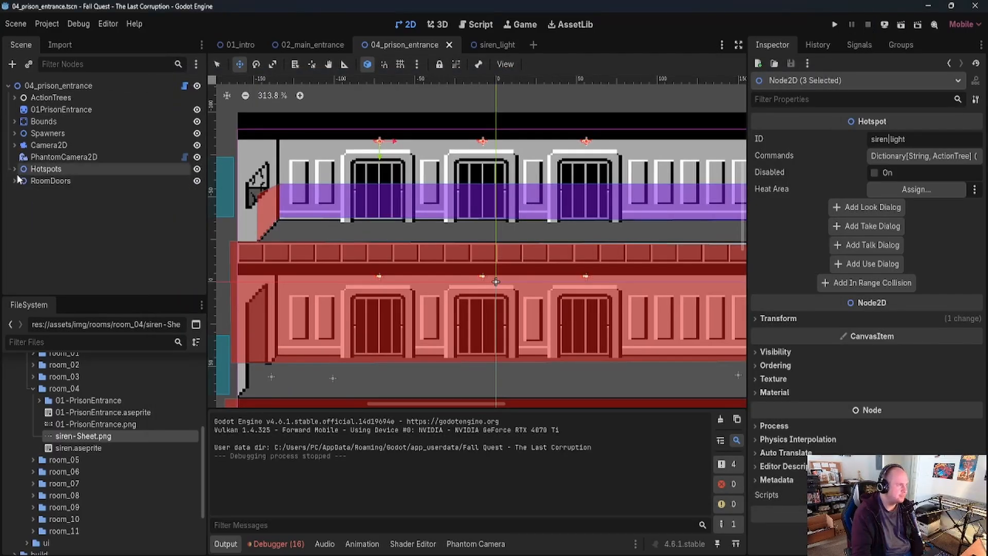
pyautogui.click(13, 98)
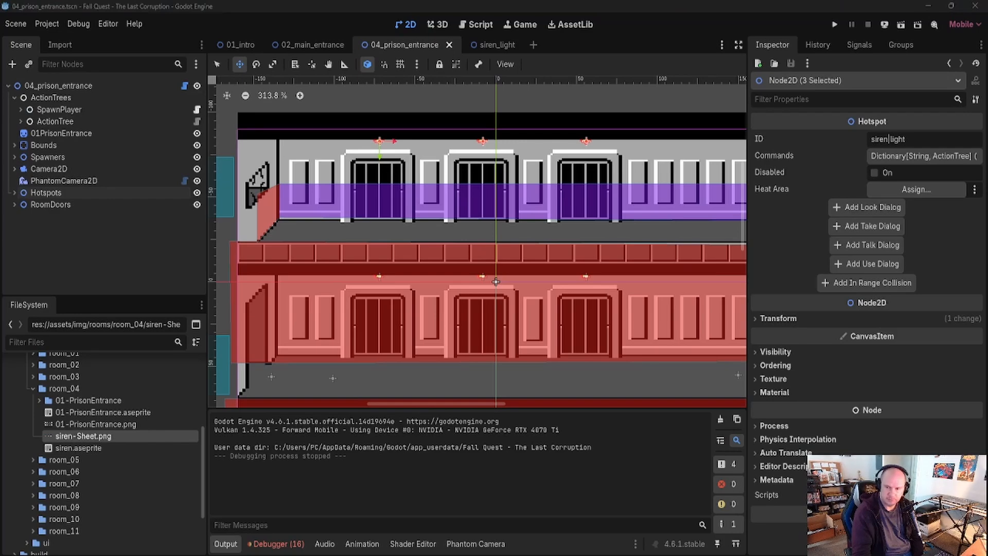
pyautogui.click(20, 121)
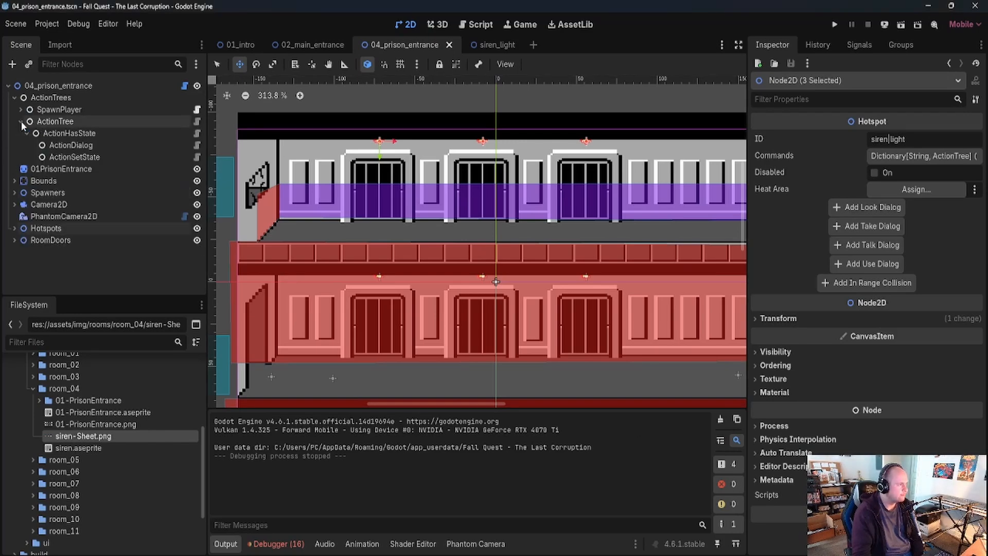
pyautogui.rightClick(66, 134)
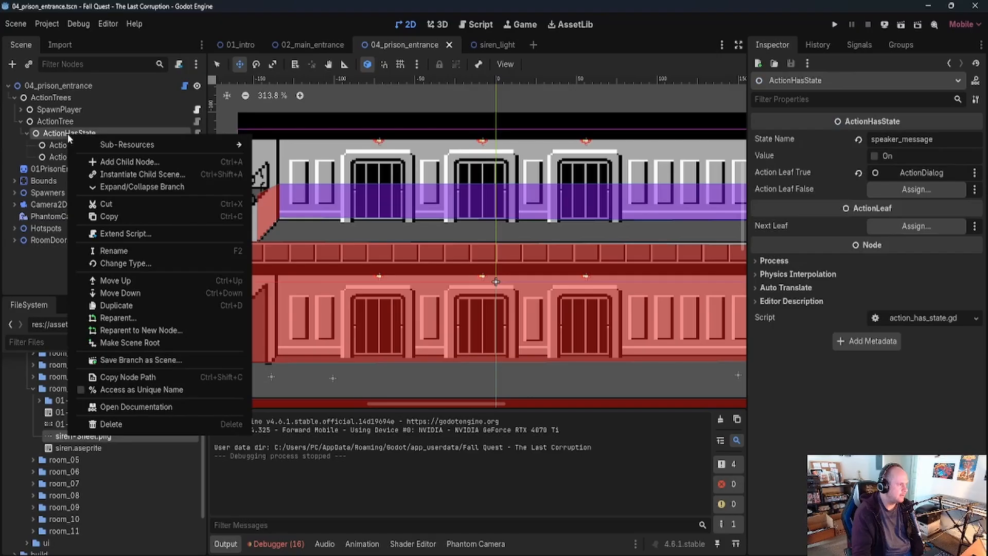
pyautogui.click(123, 163)
pyautogui.write('Audio')
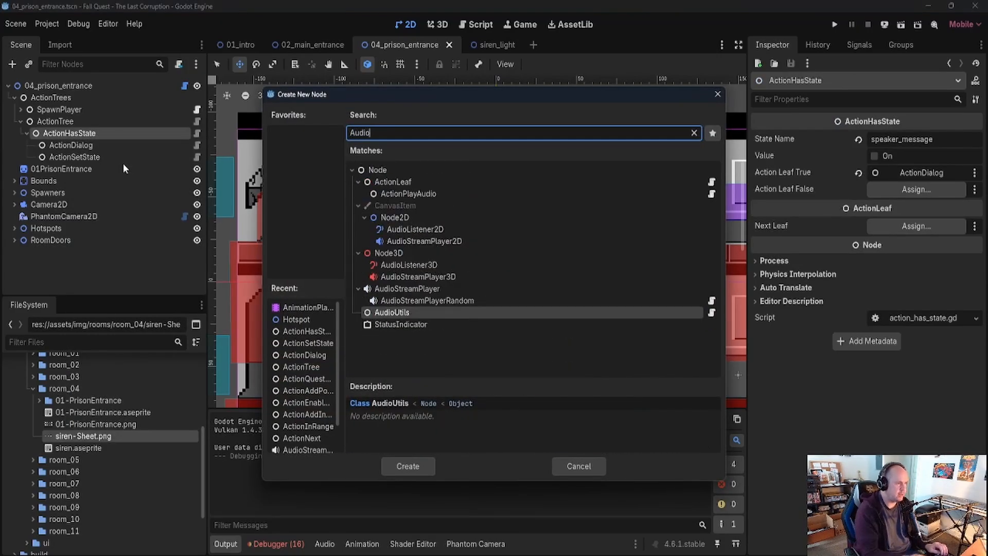
pyautogui.doubleClick(433, 291)
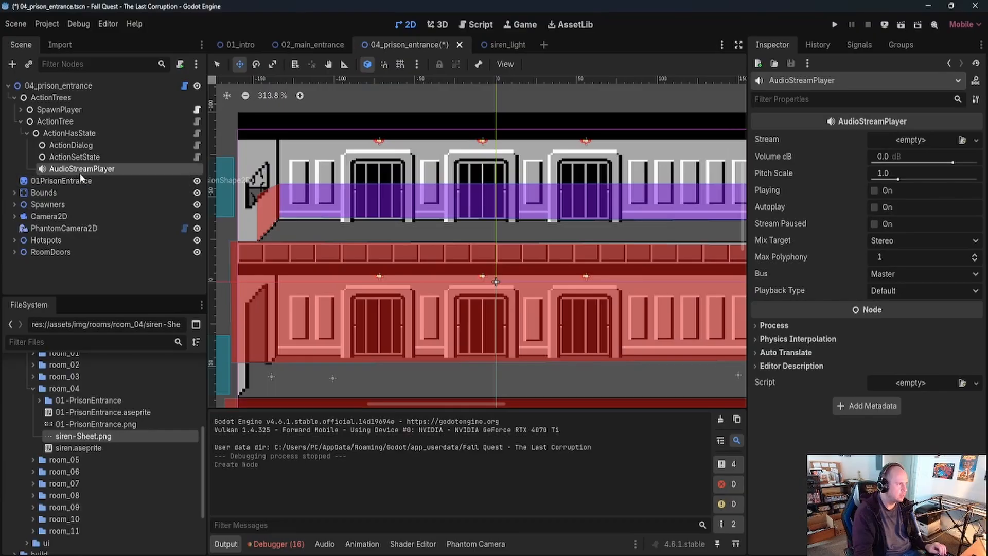
# - Add an ActionPlayAudio node as a child of ActionHasState
pyautogui.rightClick(79, 134)
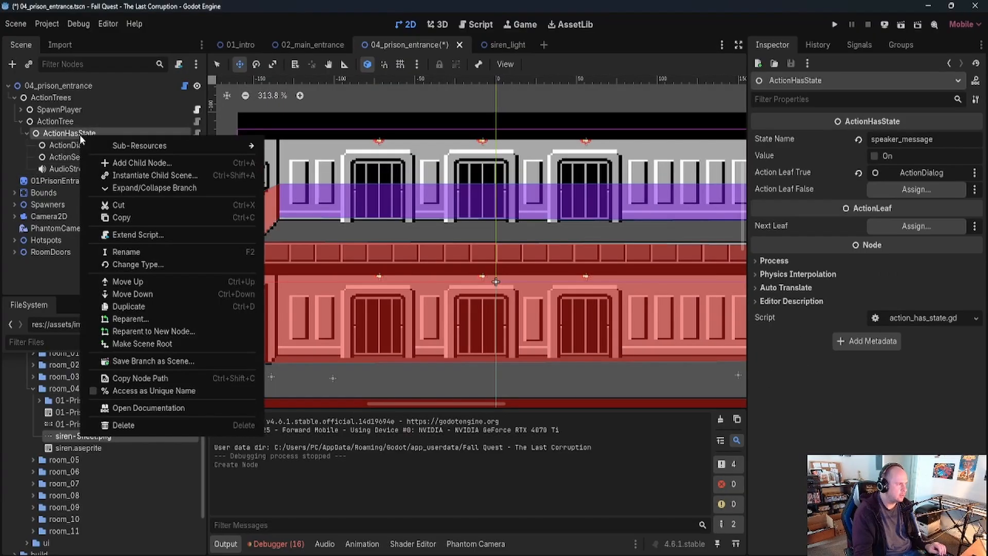
pyautogui.click(127, 161)
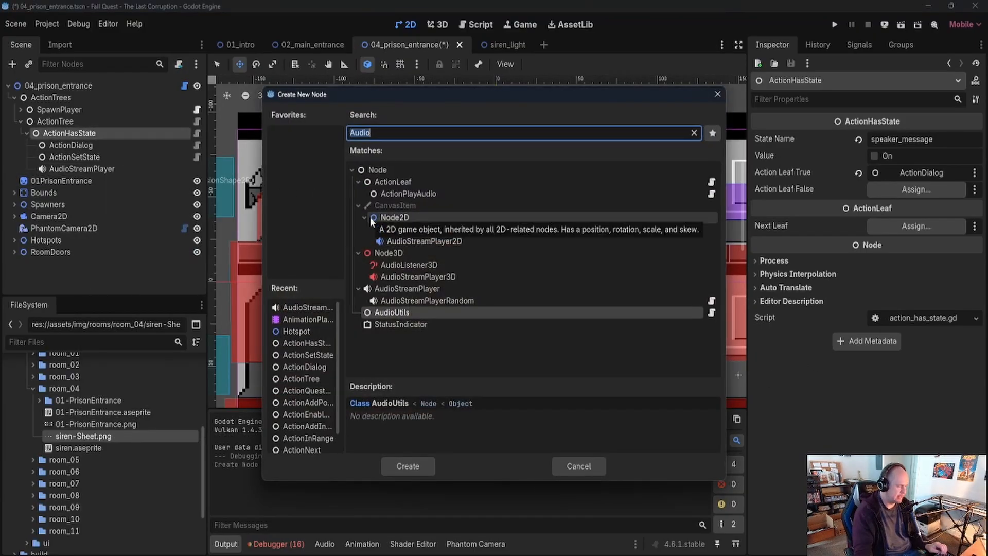
pyautogui.write('Action')
pyautogui.scroll(-10, 426, 249)
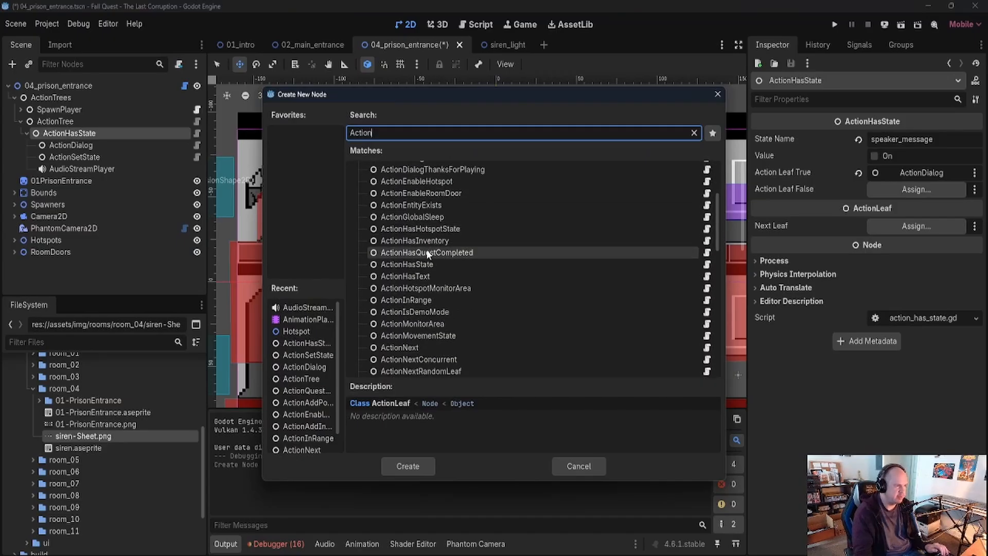
pyautogui.doubleClick(409, 261)
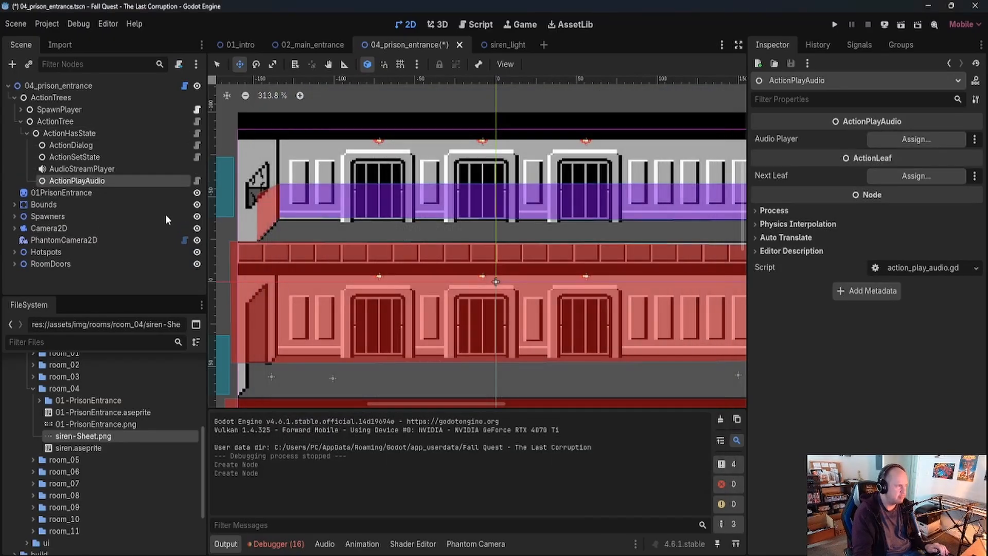
# - Nest AudioStreamPlayer under ActionPlayAudio and assign it as that action's Audio Player
pyautogui.moveTo(79, 169)
pyautogui.mouseDown()
pyautogui.moveTo(96, 184)
pyautogui.moveTo(91, 175)
pyautogui.mouseUp()
pyautogui.click(91, 173)
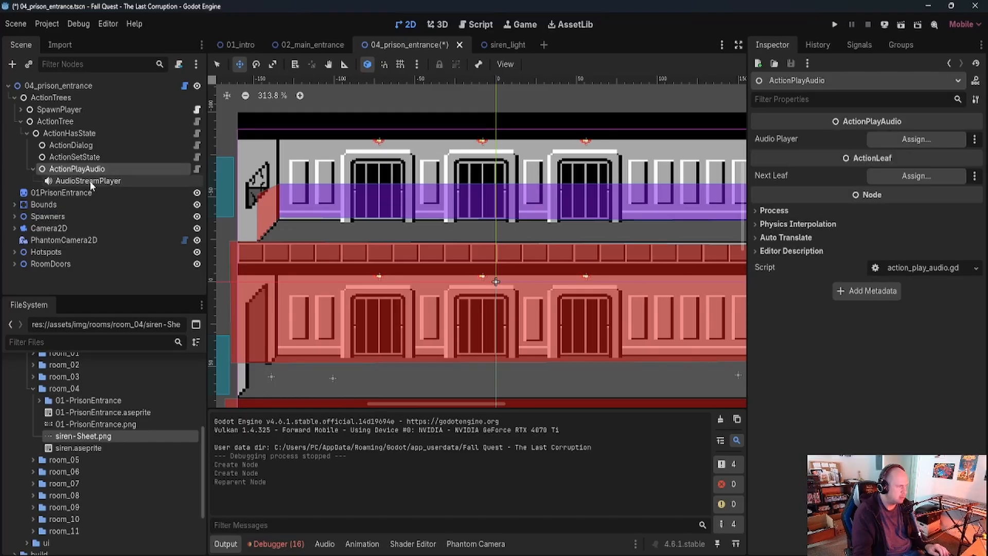
pyautogui.moveTo(99, 181); pyautogui.dragTo(916, 139)
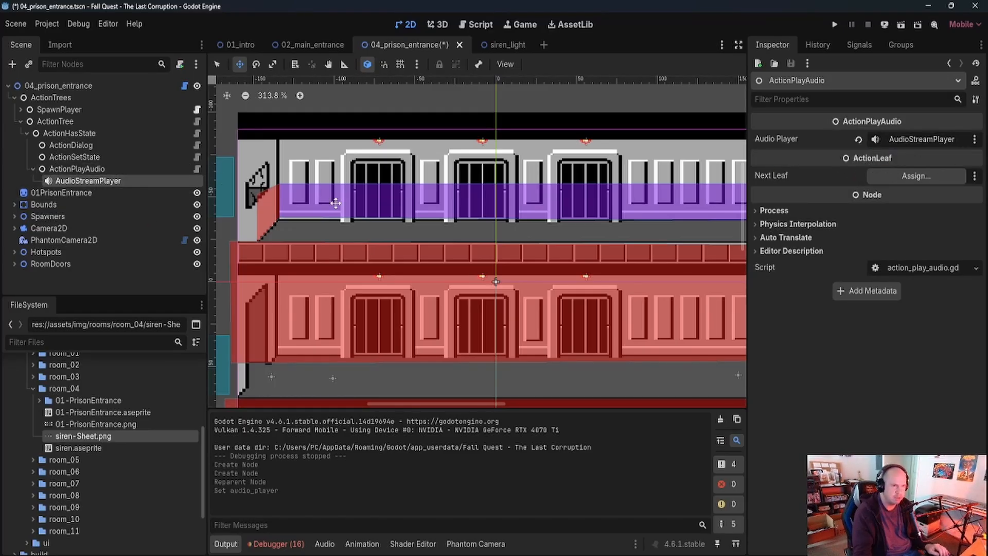
# - Move ActionPlayAudio above ActionDialog and assign it as ActionHasState's Action Leaf True
pyautogui.click(77, 156)
pyautogui.click(82, 145)
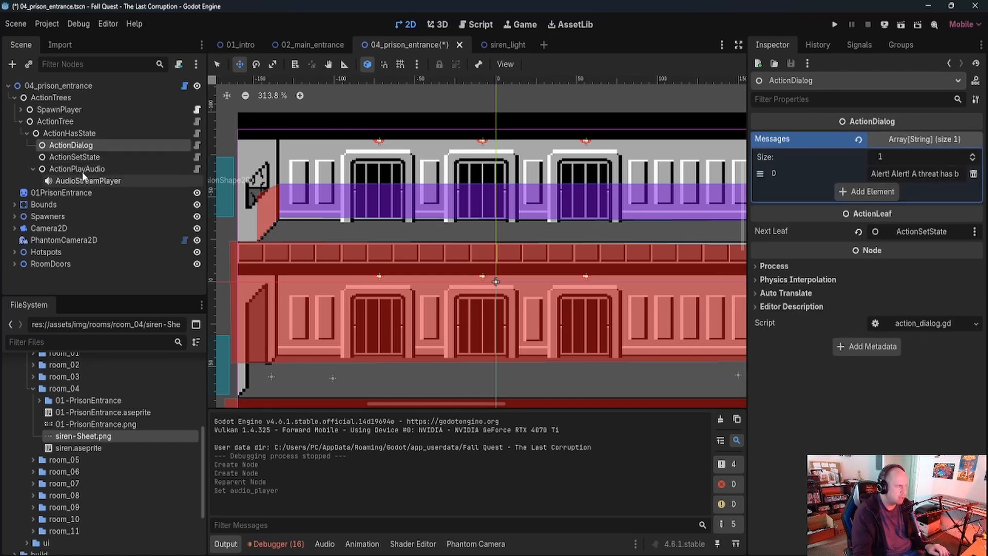
pyautogui.moveTo(82, 169); pyautogui.dragTo(85, 140)
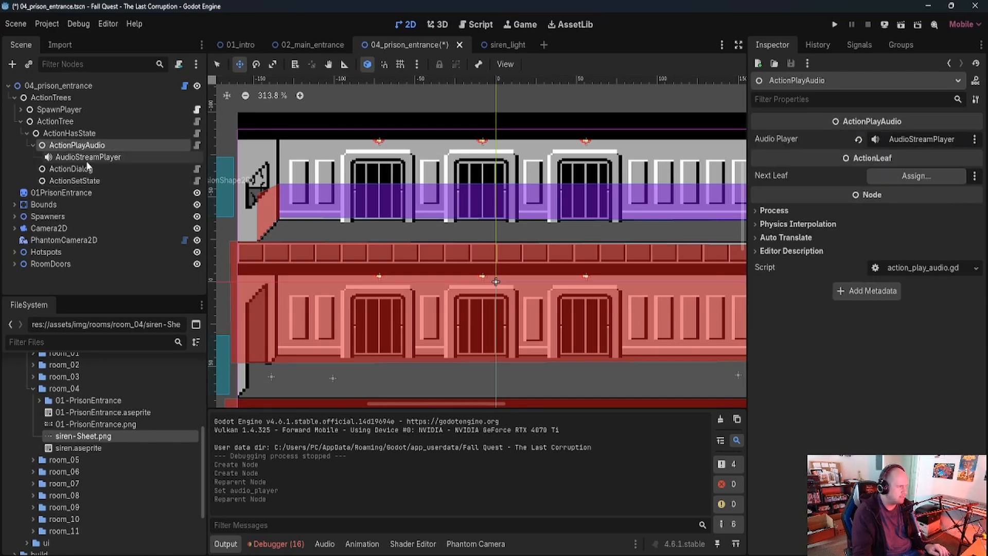
pyautogui.click(78, 134)
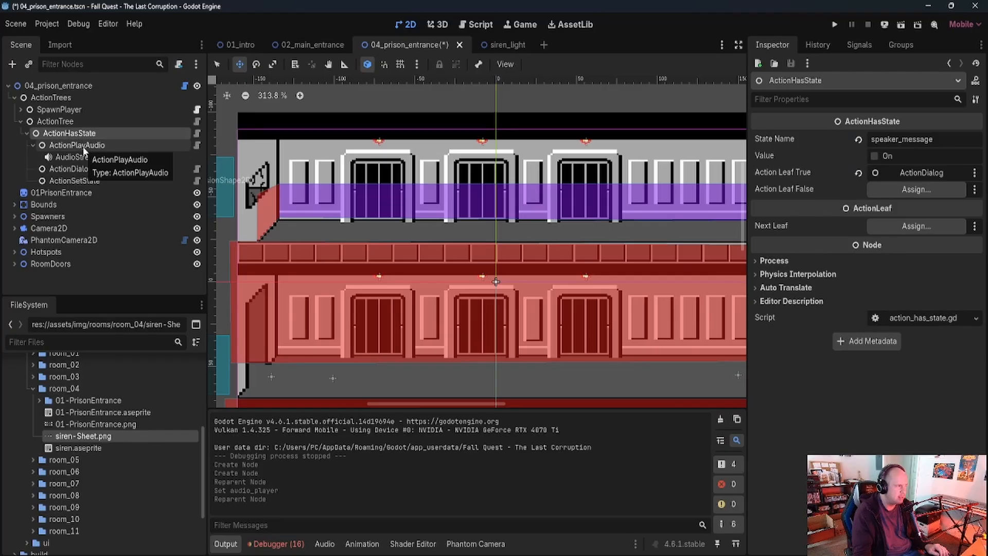
pyautogui.moveTo(82, 146); pyautogui.dragTo(921, 173)
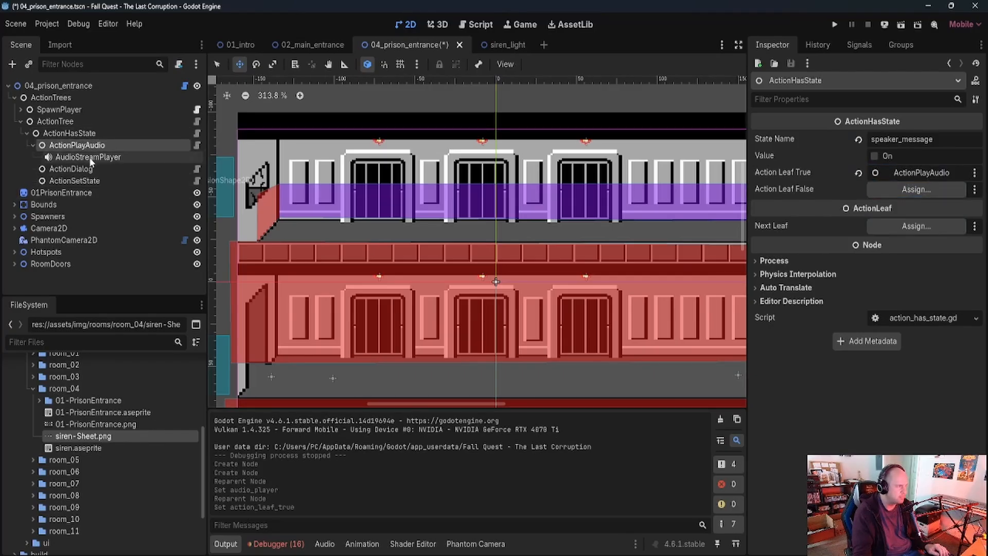
# - Assign Siren.mp3 from the assets/audio/fx folder as the AudioStreamPlayer's stream, then collapse the audio folder
pyautogui.click(90, 168)
pyautogui.click(90, 157)
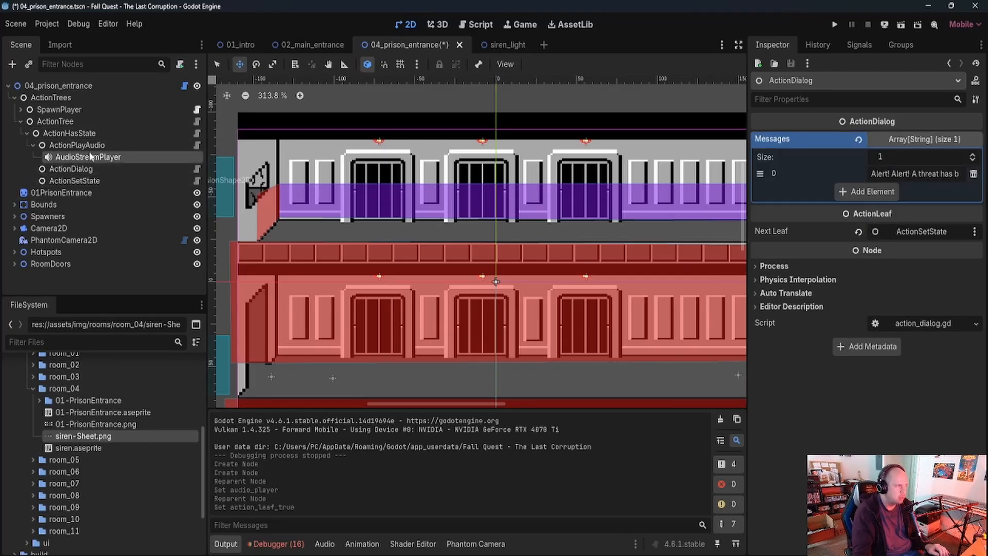
pyautogui.click(90, 156)
pyautogui.click(91, 158)
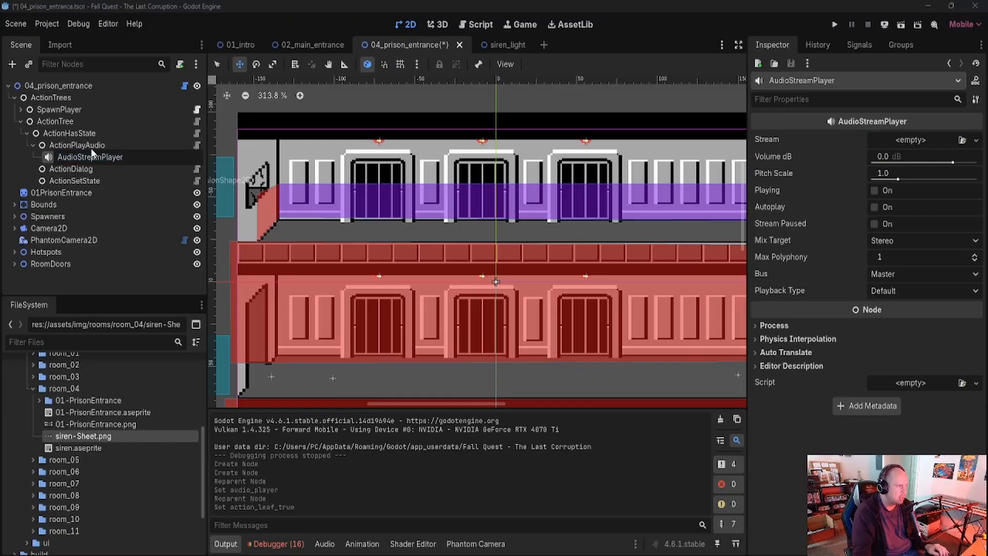
pyautogui.click(91, 148)
pyautogui.click(92, 147)
pyautogui.click(91, 159)
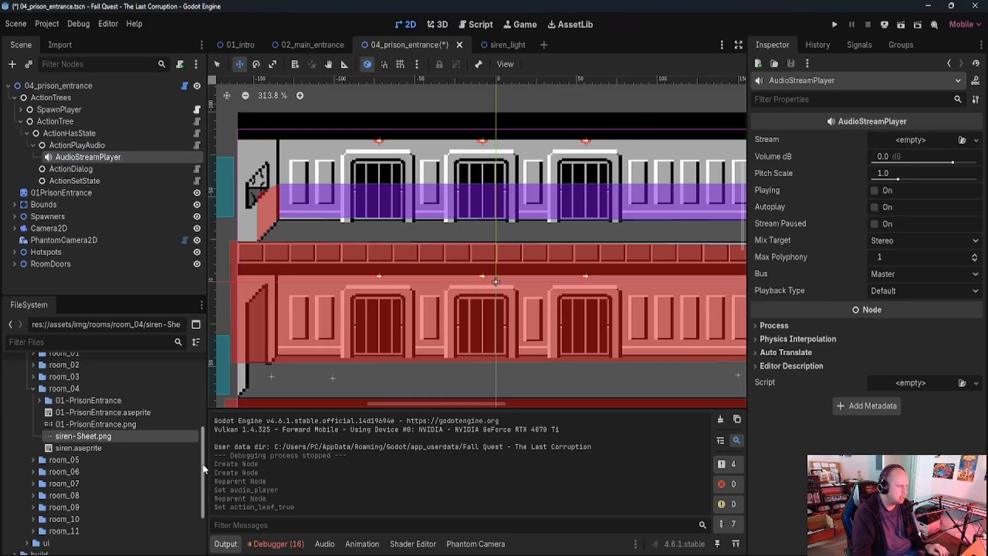
pyautogui.moveTo(204, 468); pyautogui.dragTo(193, 382)
pyautogui.click(21, 411)
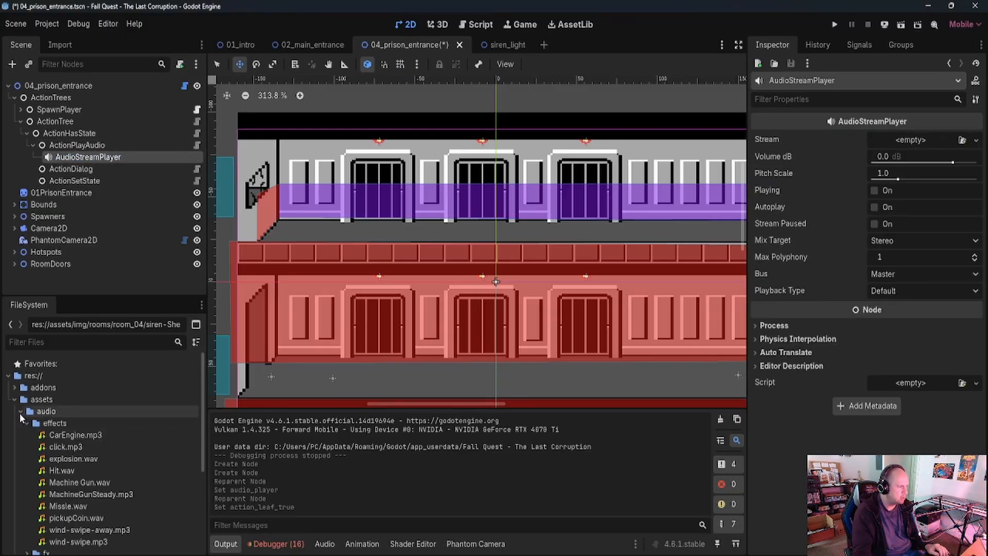
pyautogui.scroll(-3, 85, 470)
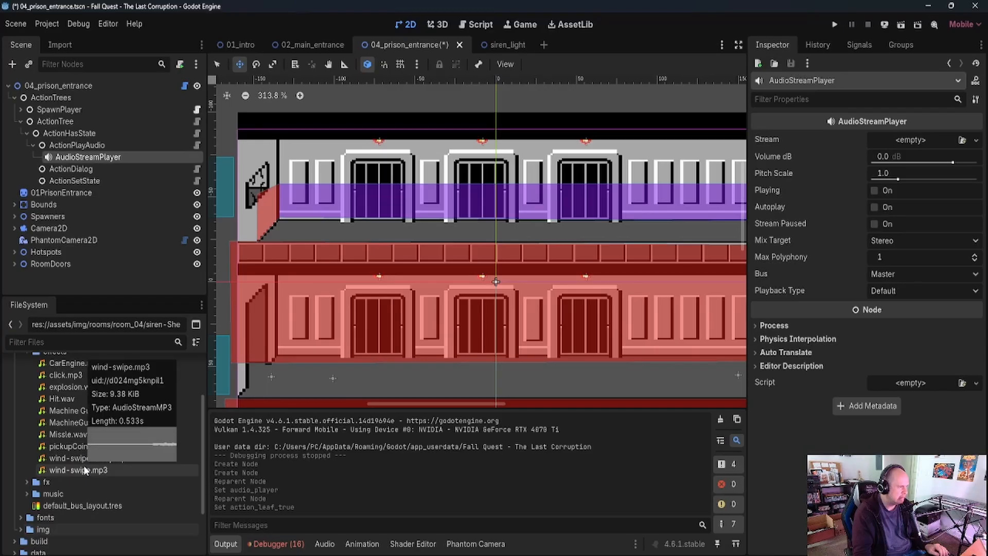
pyautogui.scroll(-1, 85, 470)
pyautogui.click(24, 456)
pyautogui.scroll(-4, 119, 471)
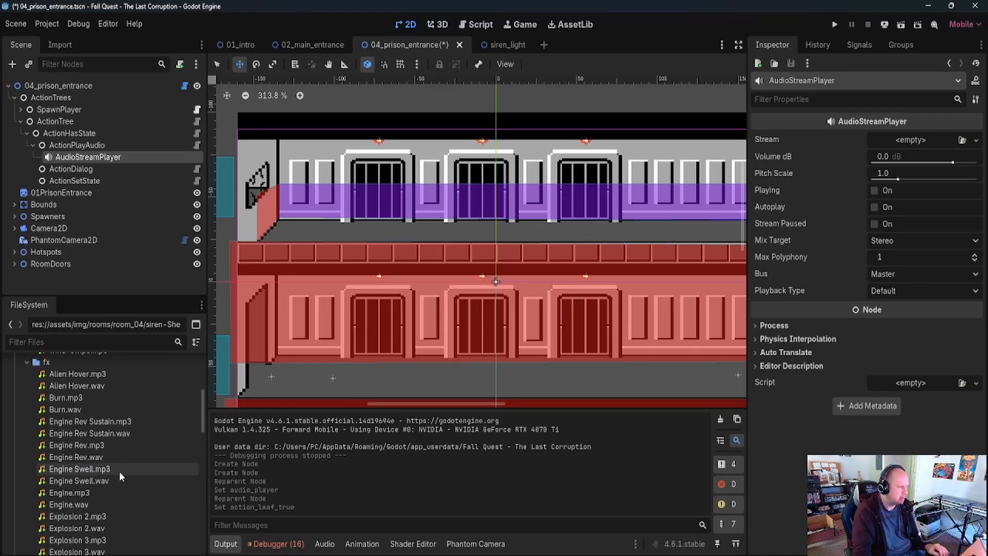
pyautogui.scroll(-10, 119, 471)
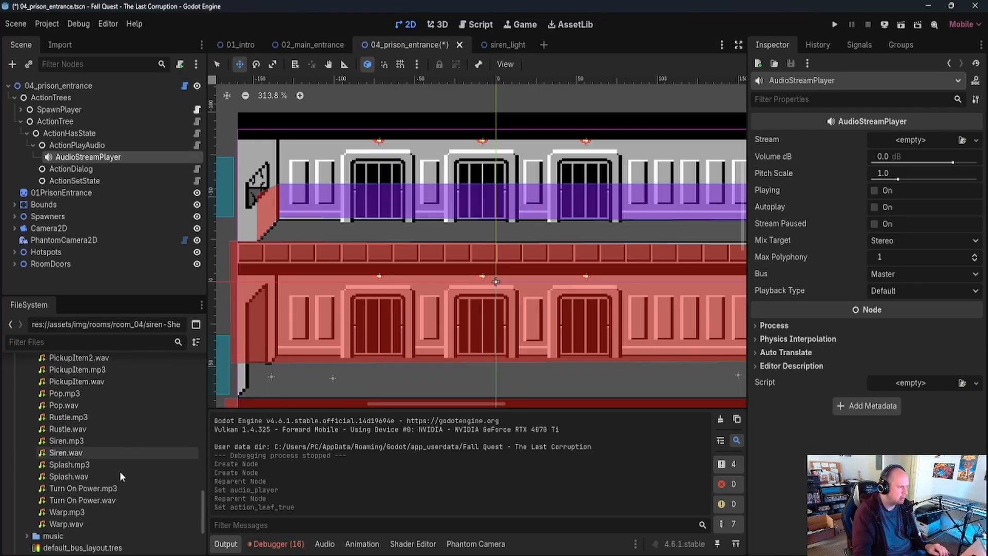
pyautogui.moveTo(72, 441); pyautogui.dragTo(911, 147)
pyautogui.scroll(4, 87, 425)
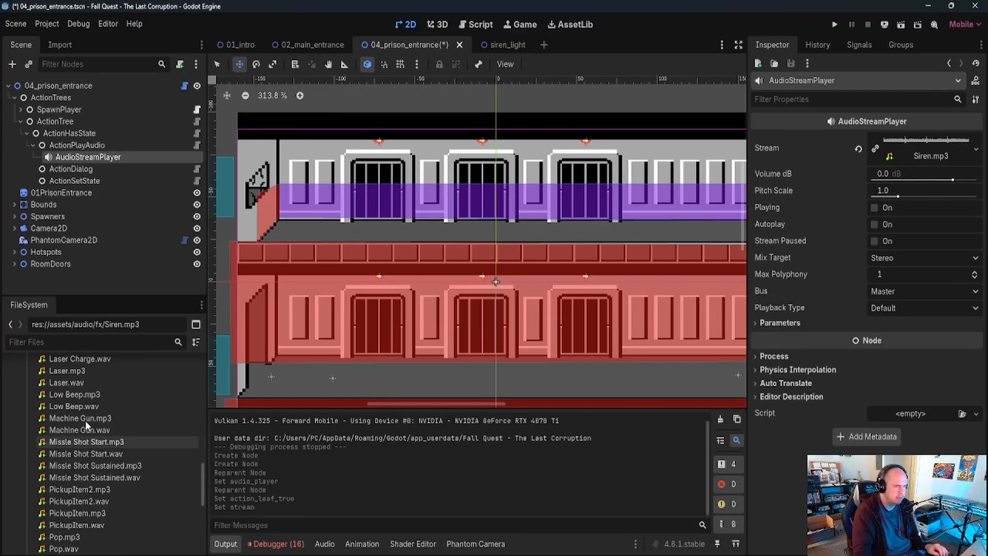
pyautogui.scroll(10, 87, 425)
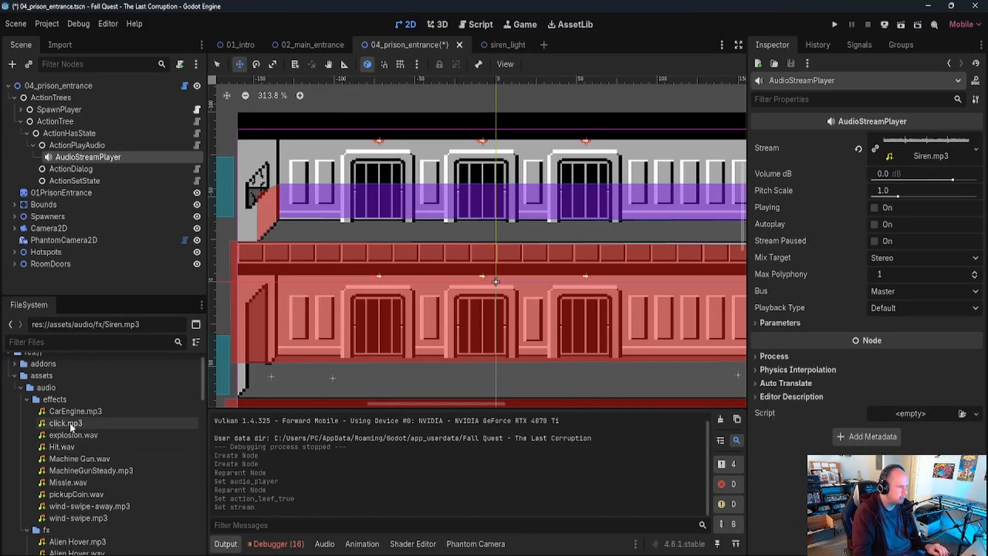
pyautogui.click(20, 387)
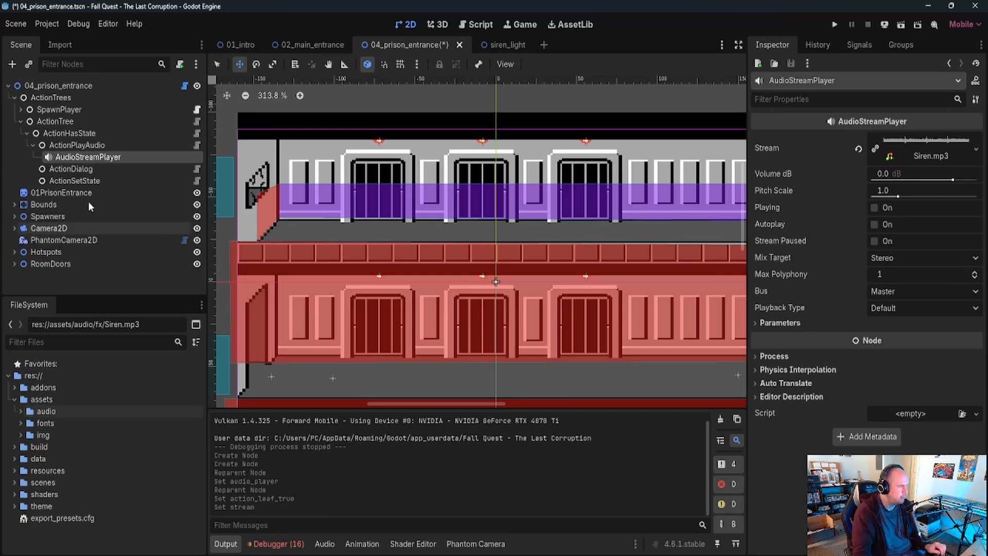
# - Set ActionPlayAudio's Next Leaf to ActionDialog and check the ActionSetState node's settings
pyautogui.click(86, 146)
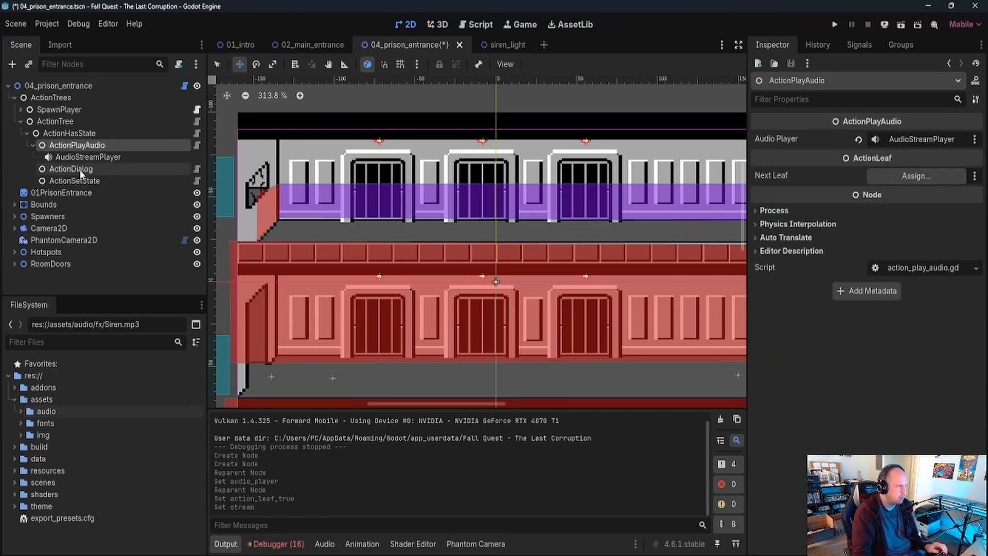
pyautogui.moveTo(81, 173); pyautogui.dragTo(902, 181)
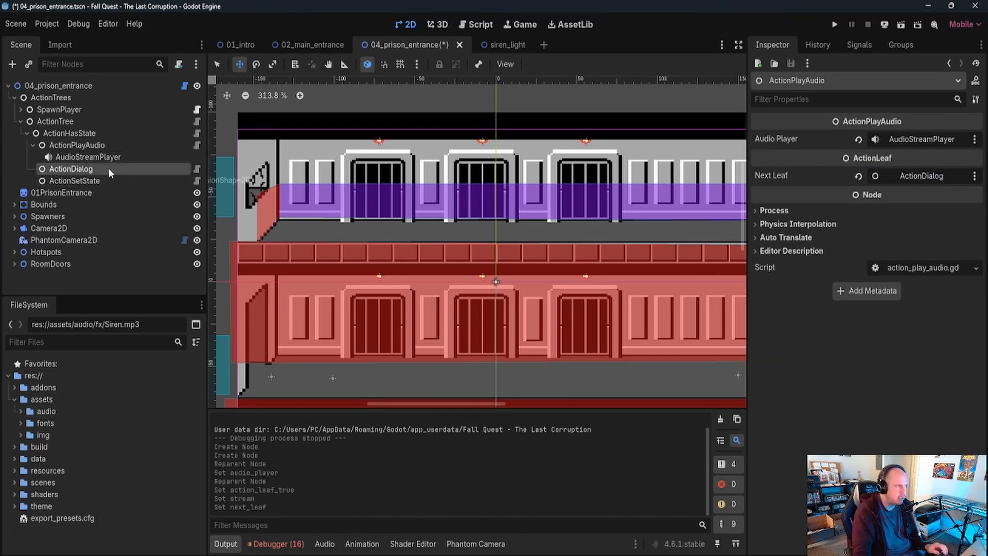
pyautogui.click(88, 181)
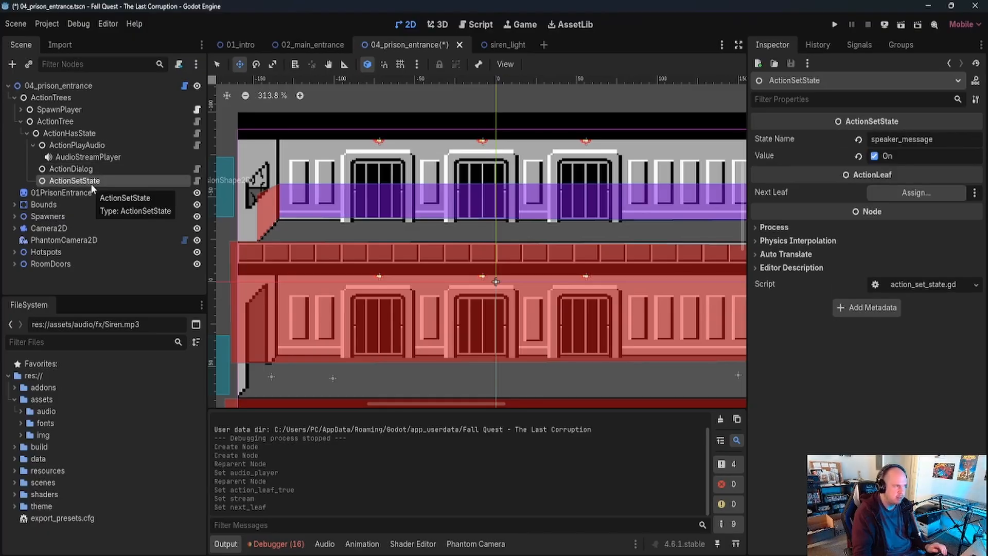
# - Save the prison entrance scene, test-run it, and dismiss the lockdown alert message
pyautogui.hotkey('ctrl', 's')
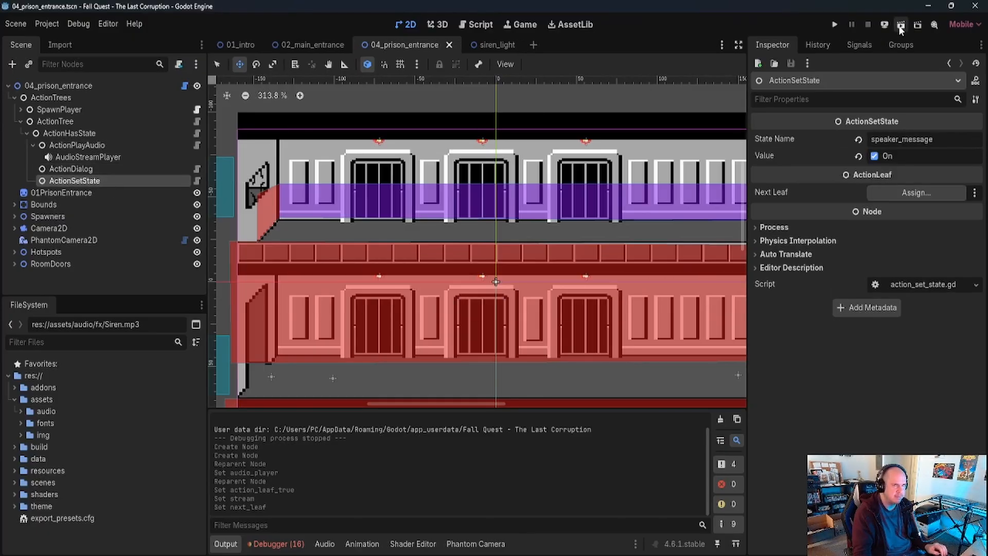
pyautogui.click(901, 25)
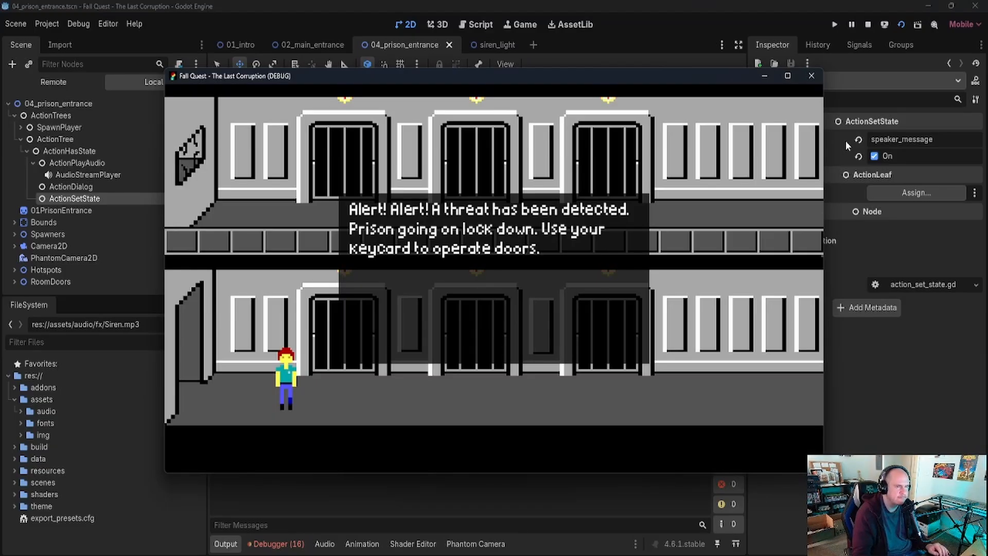
pyautogui.click(747, 231)
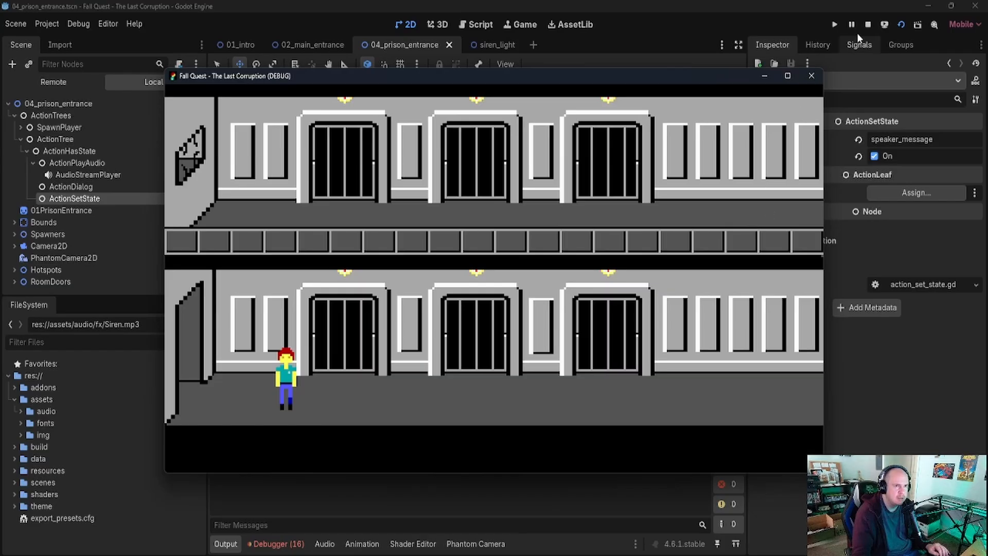
# - Stop the test run, disable Loop in the import settings of Siren.mp3 from assets/audio/fx, and reimport the file
pyautogui.click(870, 26)
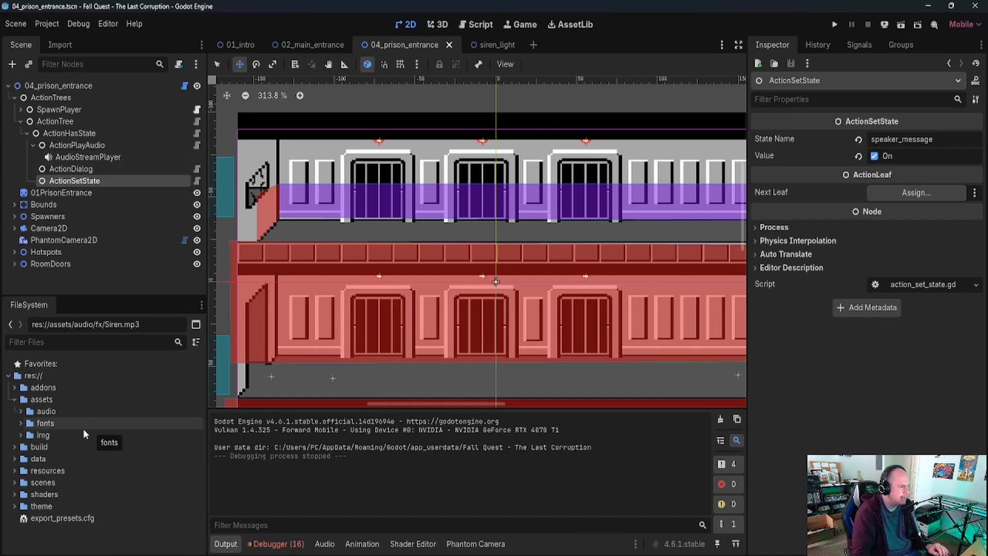
pyautogui.click(20, 411)
pyautogui.scroll(-4, 94, 458)
pyautogui.scroll(-10, 94, 461)
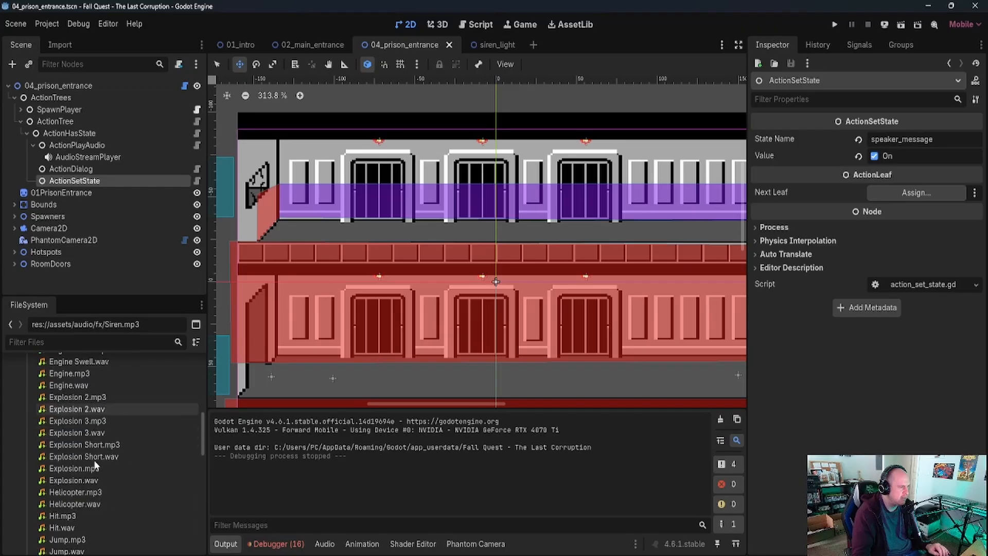
pyautogui.scroll(-3, 94, 463)
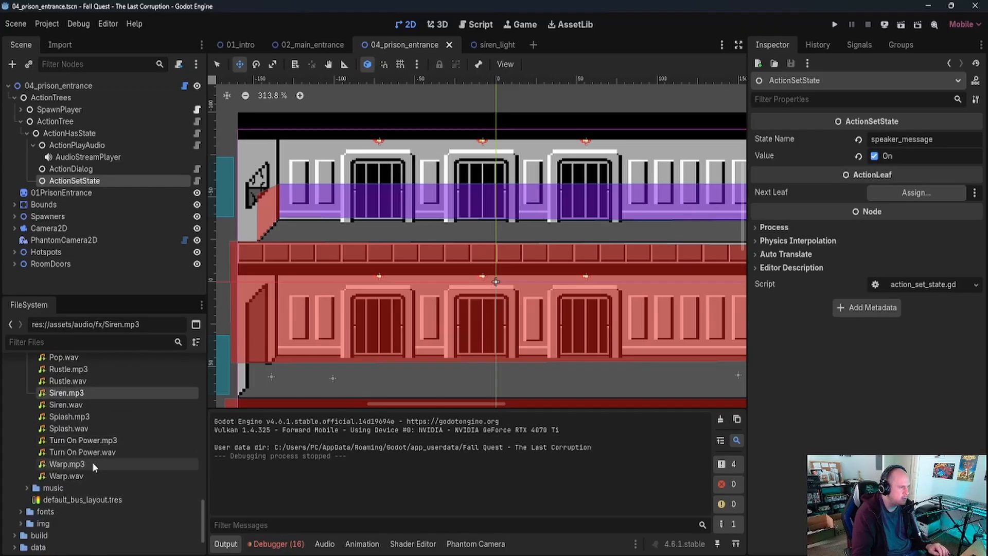
pyautogui.click(78, 383)
pyautogui.click(80, 393)
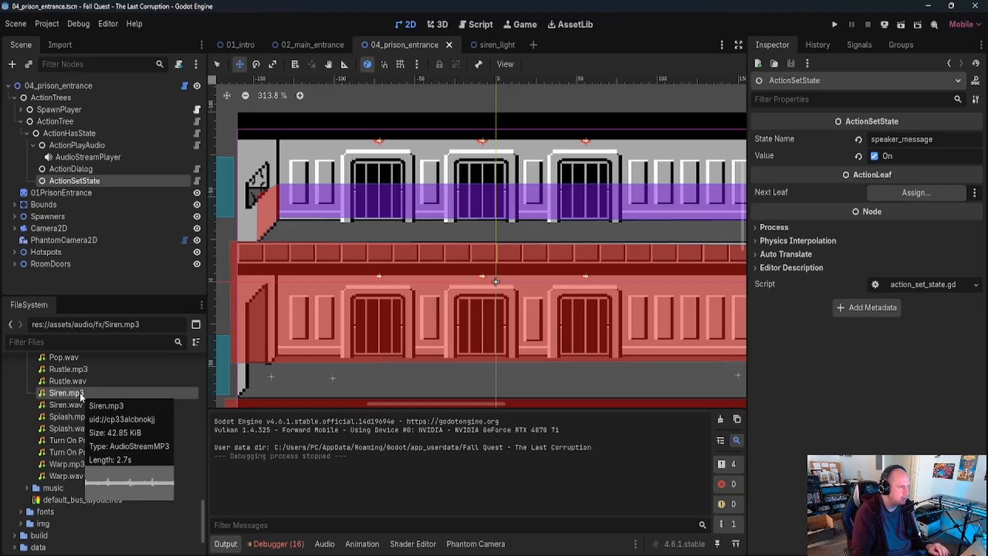
pyautogui.click(62, 46)
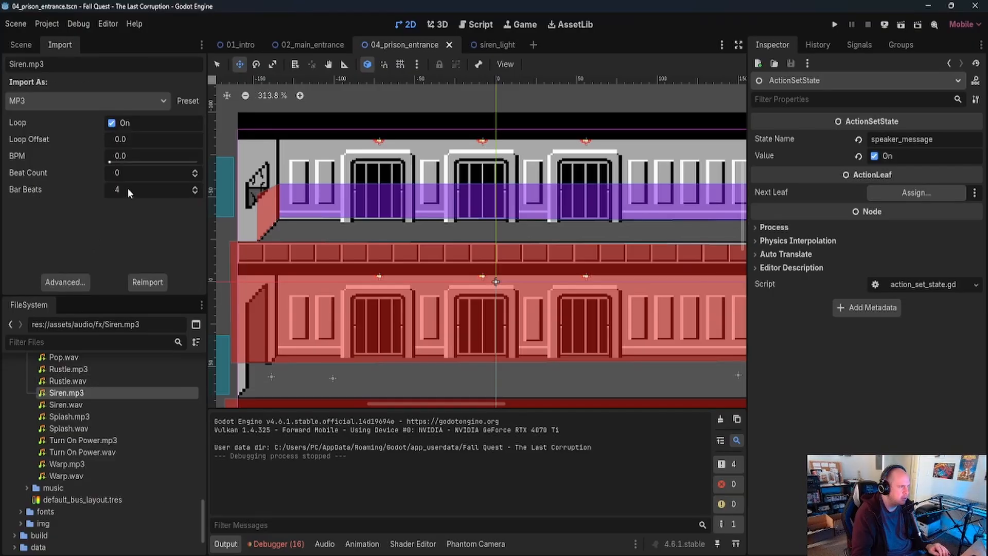
pyautogui.click(111, 123)
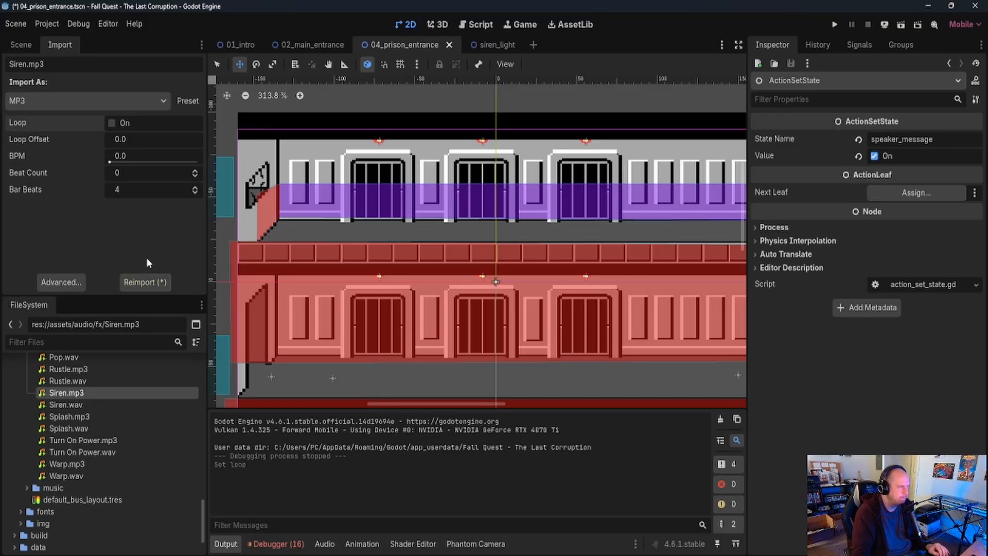
pyautogui.click(151, 286)
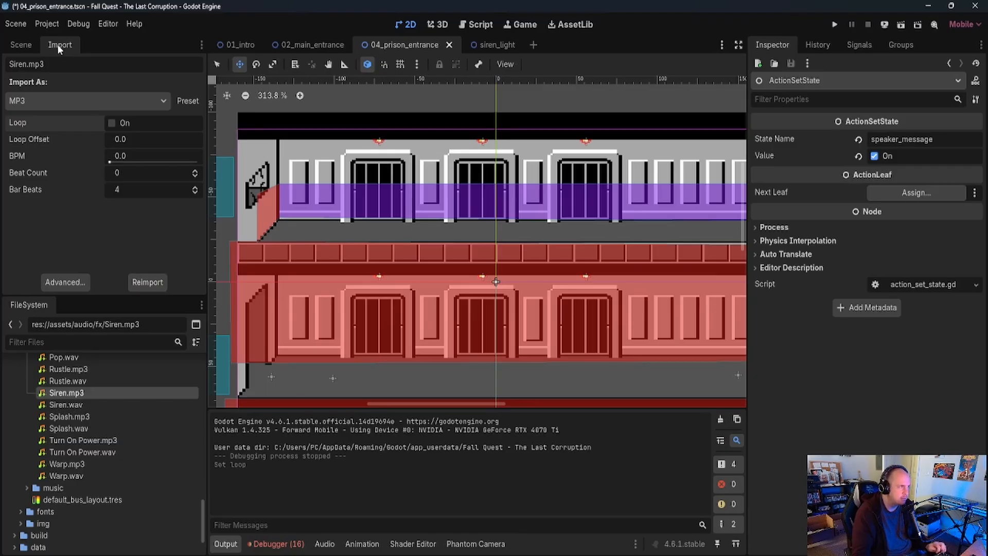
pyautogui.click(26, 45)
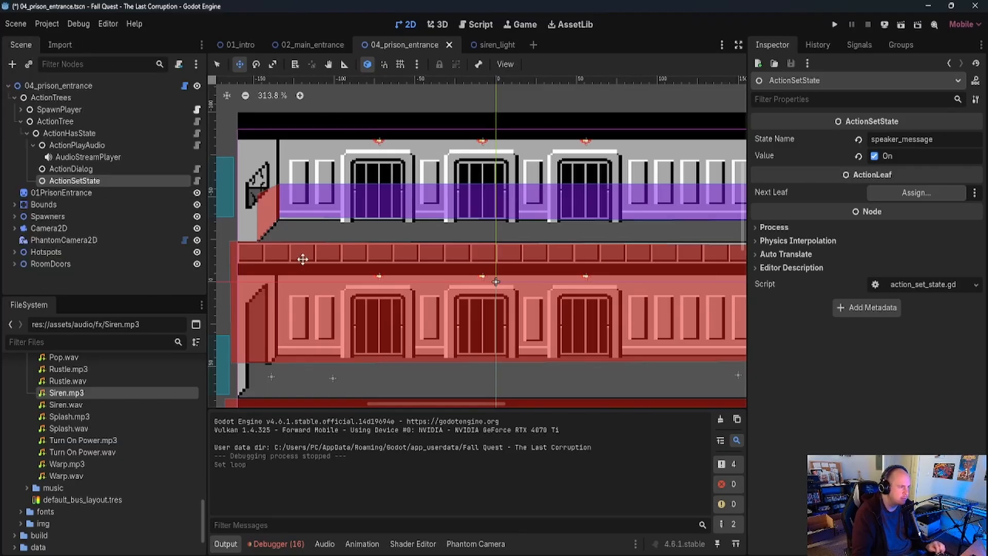
# - Test-run the prison entrance scene, dismiss the lockdown alert, walk the character along the lower floor, and stop the run
pyautogui.click(900, 26)
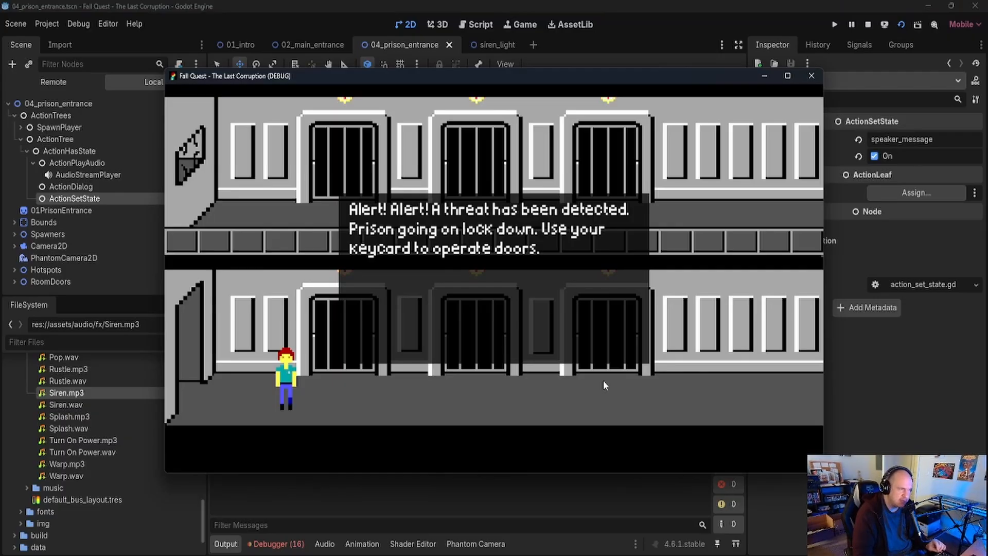
pyautogui.click(605, 385)
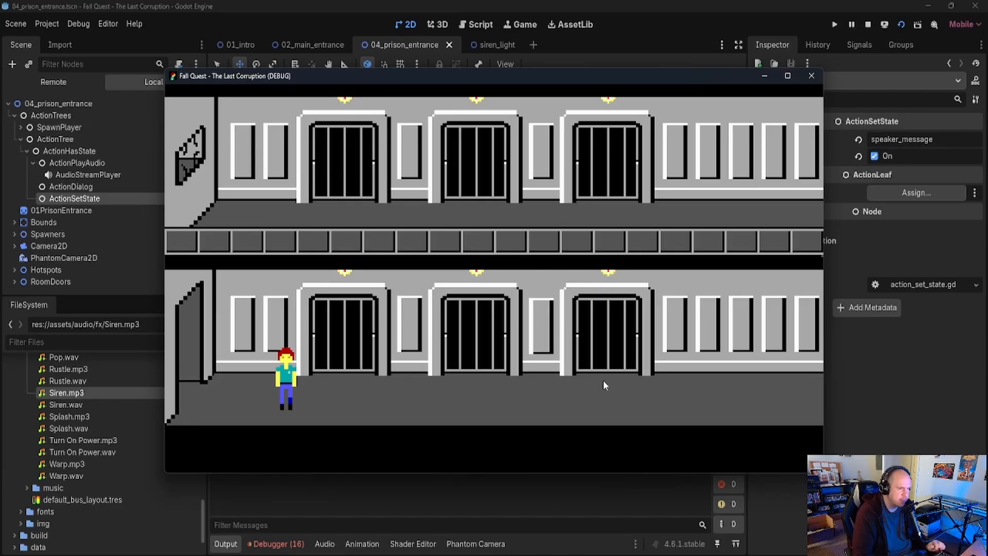
pyautogui.click(605, 385)
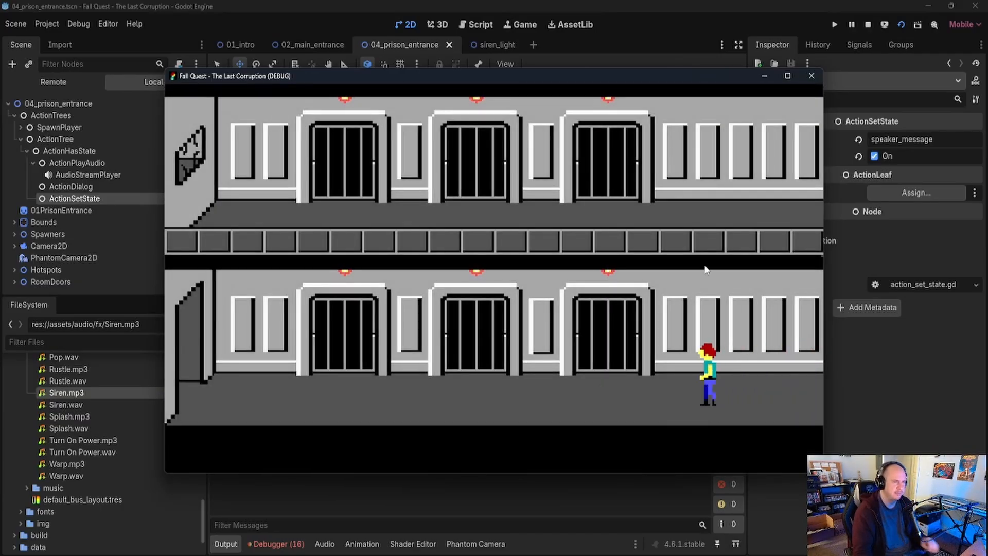
pyautogui.click(871, 26)
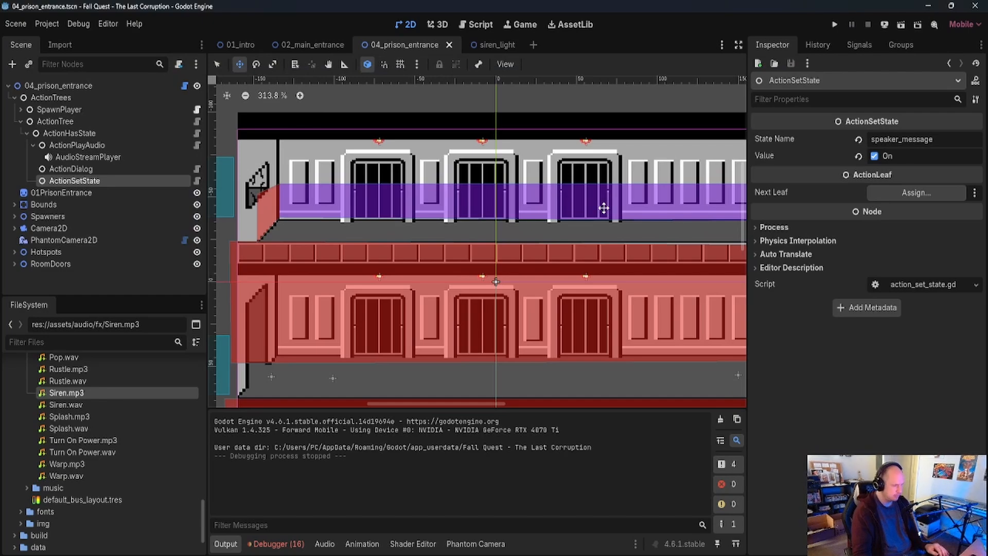